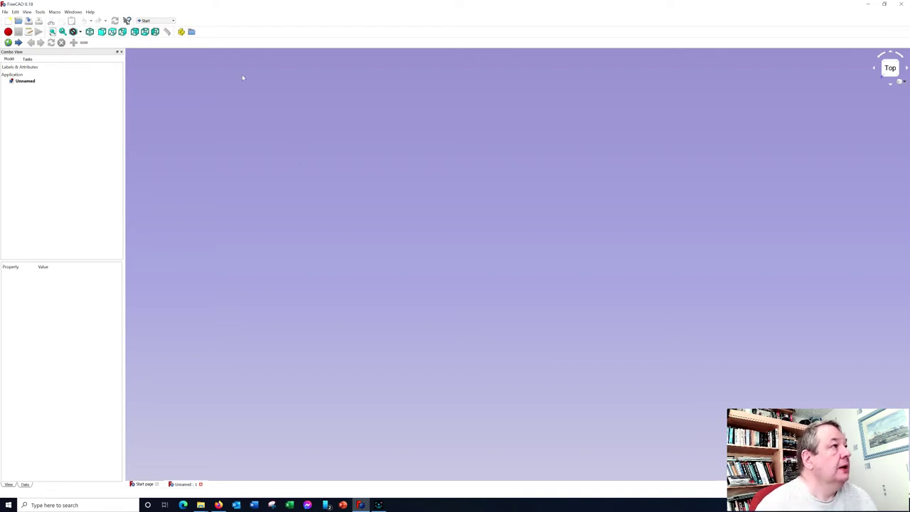
# Switch to the Part Design workbench and create a new body.
pyautogui.click(173, 21)
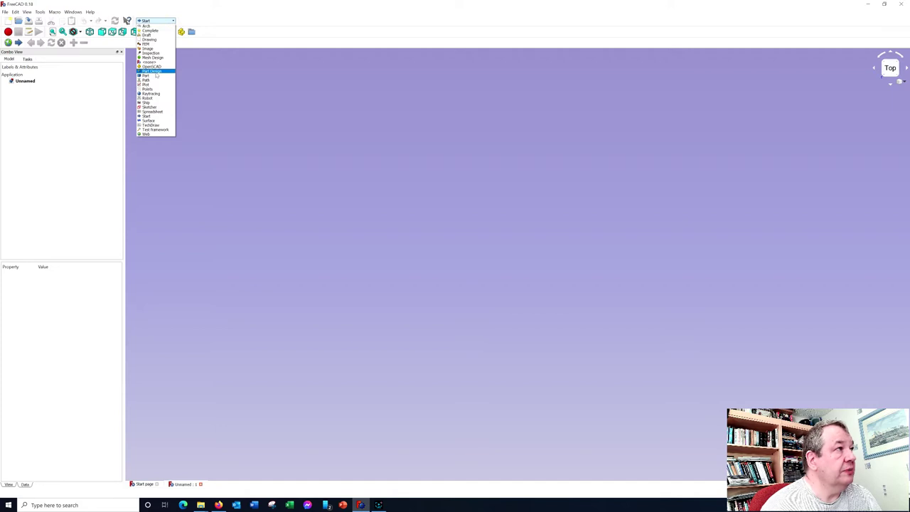
pyautogui.click(155, 72)
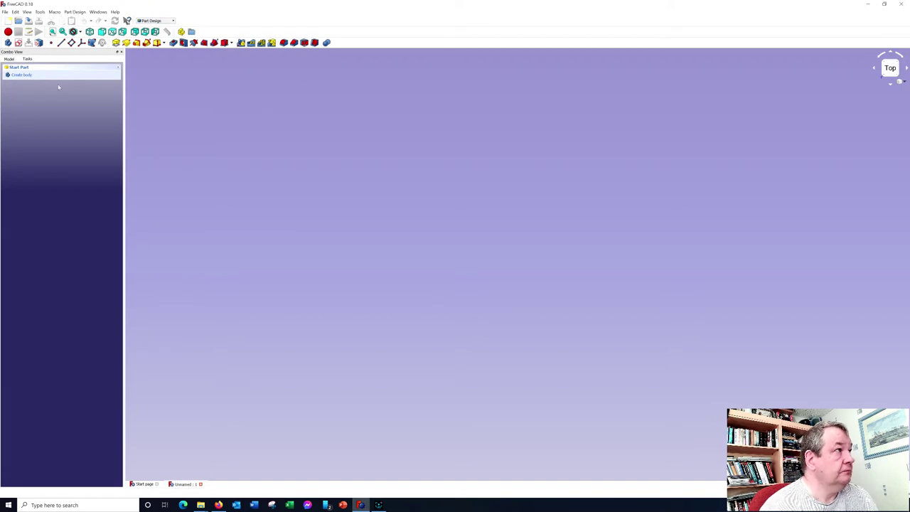
pyautogui.click(21, 75)
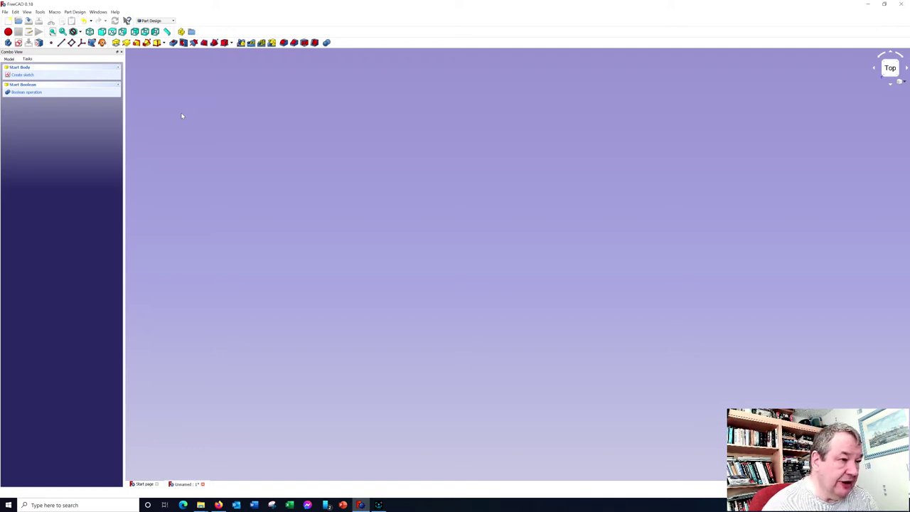
# Start a new sketch in the body attached to the XY_Plane.
pyautogui.click(23, 74)
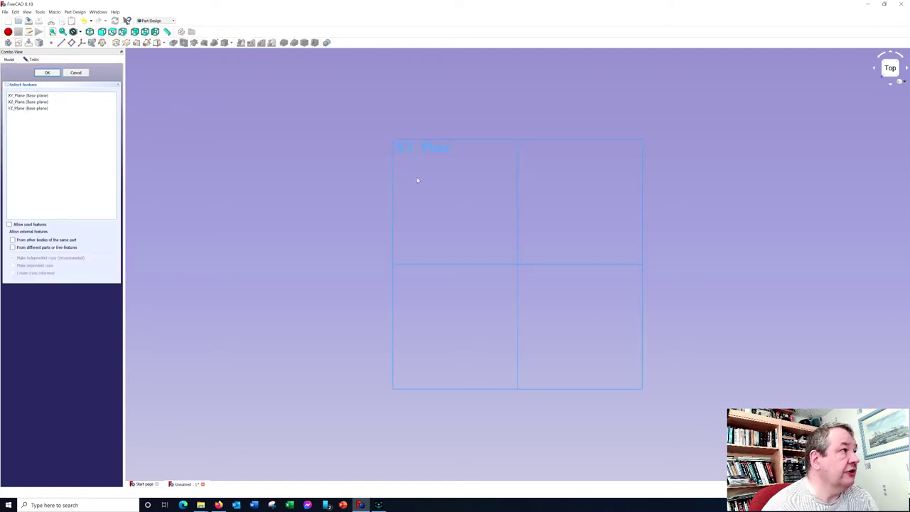
pyautogui.click(20, 96)
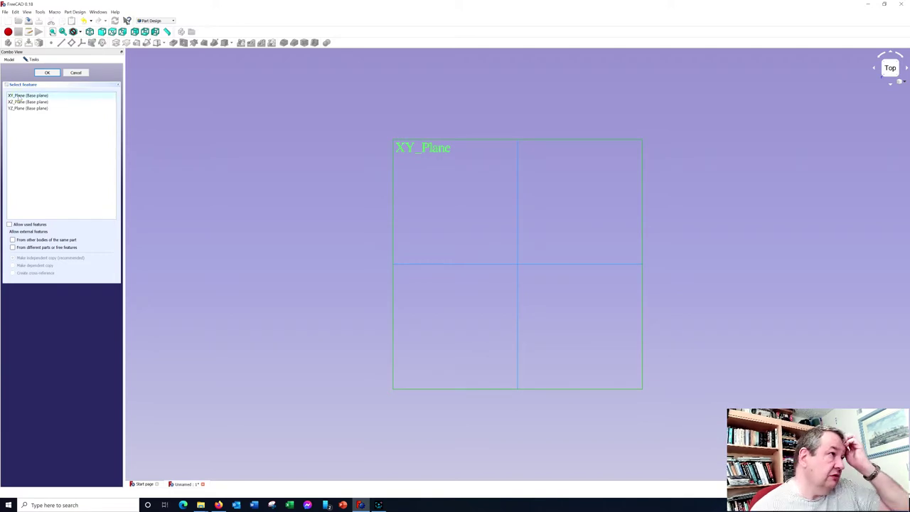
pyautogui.click(47, 72)
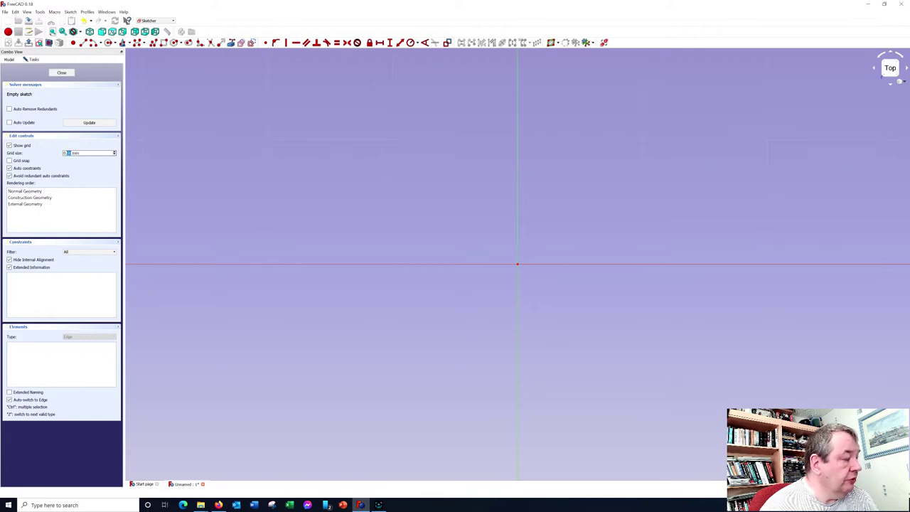
# Set the sketch grid to 0.1 mm and start a slot at the origin.
pyautogui.write('0.1')
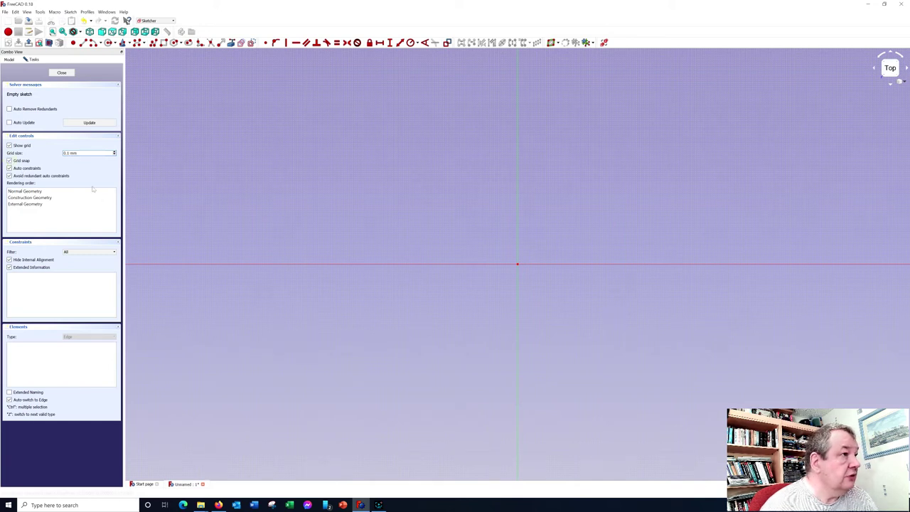
pyautogui.moveTo(517, 264); pyautogui.dragTo(500, 451, button='middle')
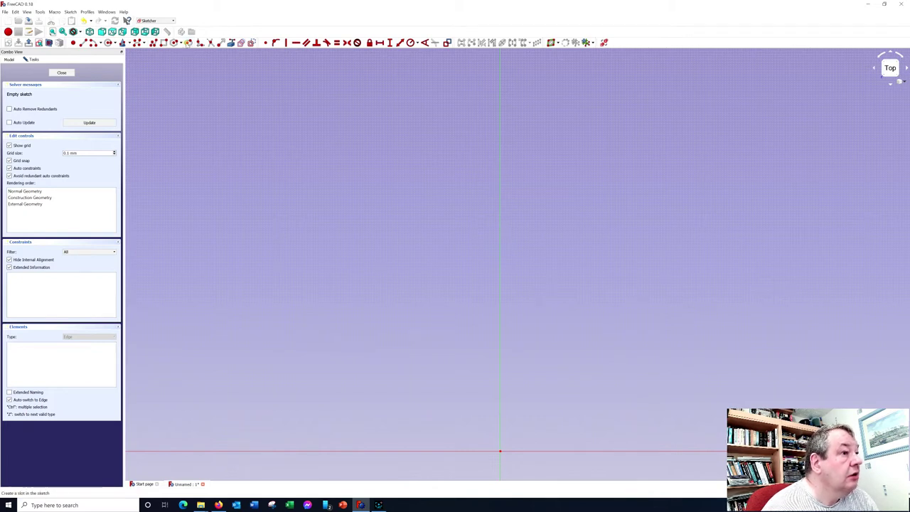
pyautogui.click(188, 42)
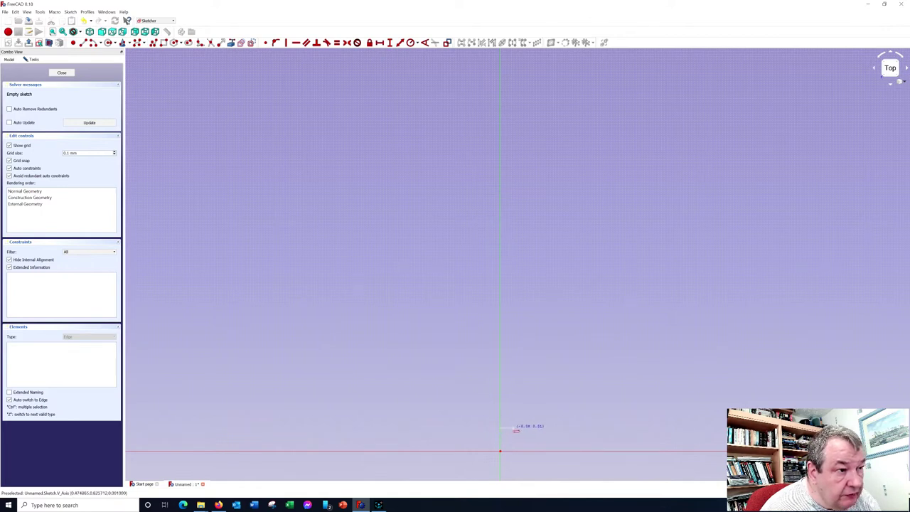
pyautogui.click(500, 450)
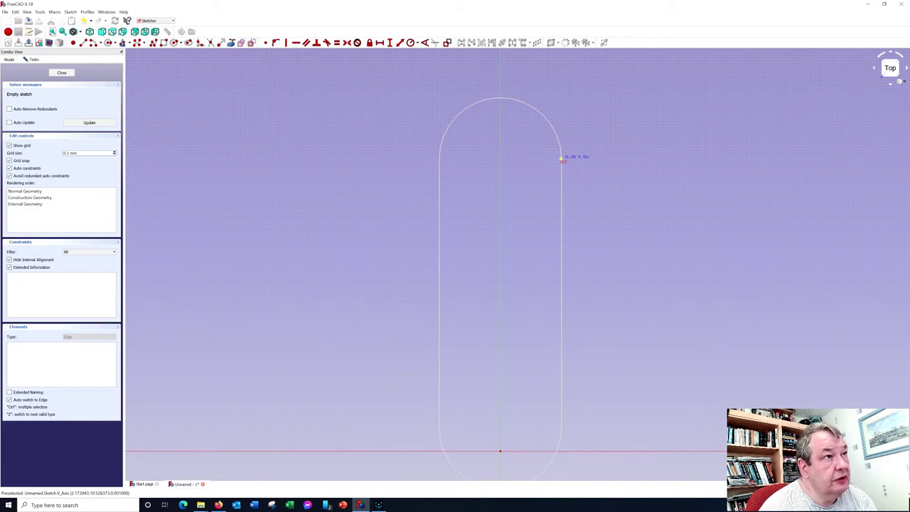
# Finish the tall slot and sit its bottom arc on the origin.
pyautogui.click(562, 161)
pyautogui.rightClick(599, 164)
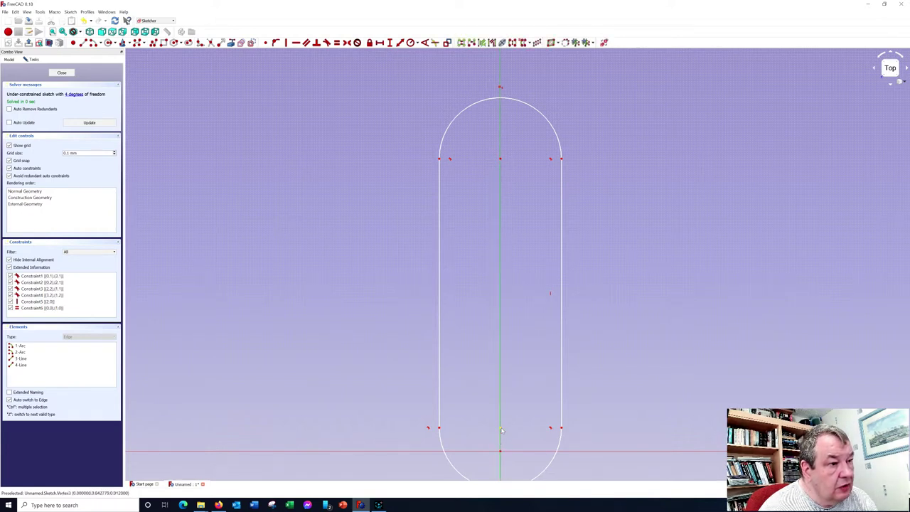
pyautogui.moveTo(501, 430); pyautogui.dragTo(501, 393)
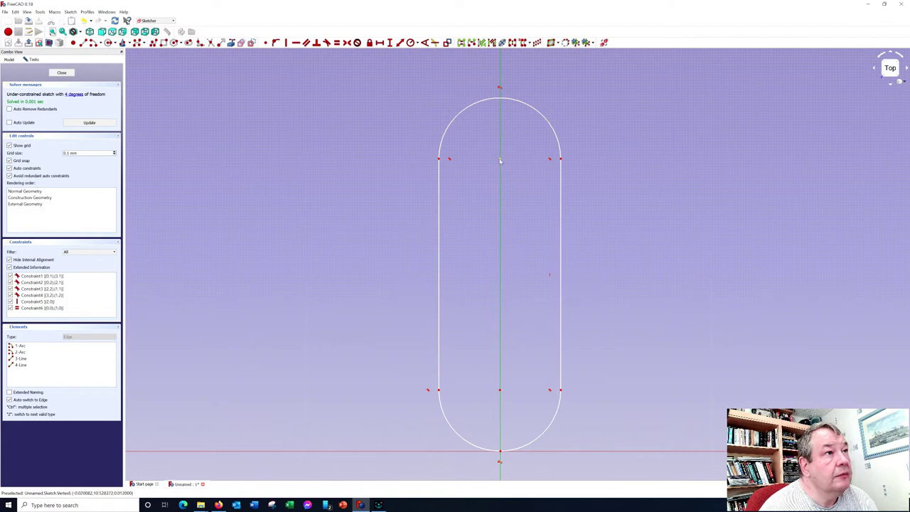
# Delete the slot's top arc, leaving an open U shape.
pyautogui.scroll(5, 500, 160)
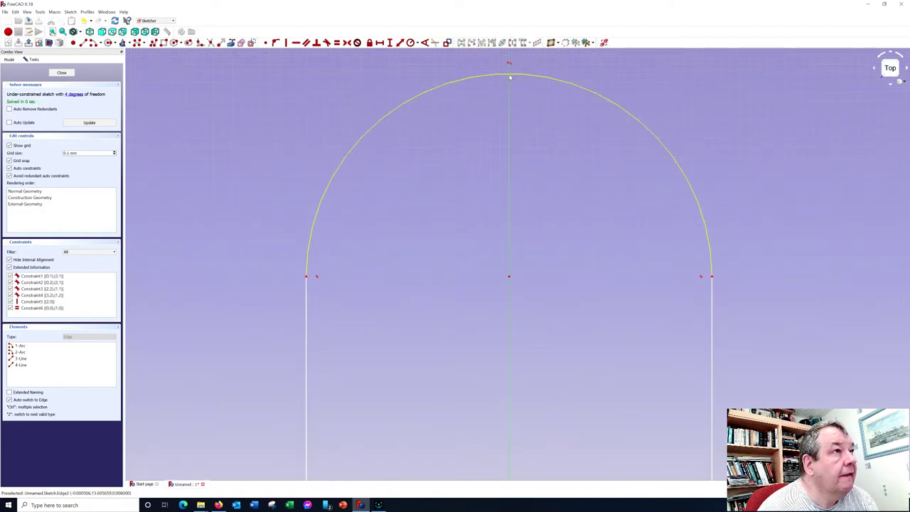
pyautogui.click(509, 77)
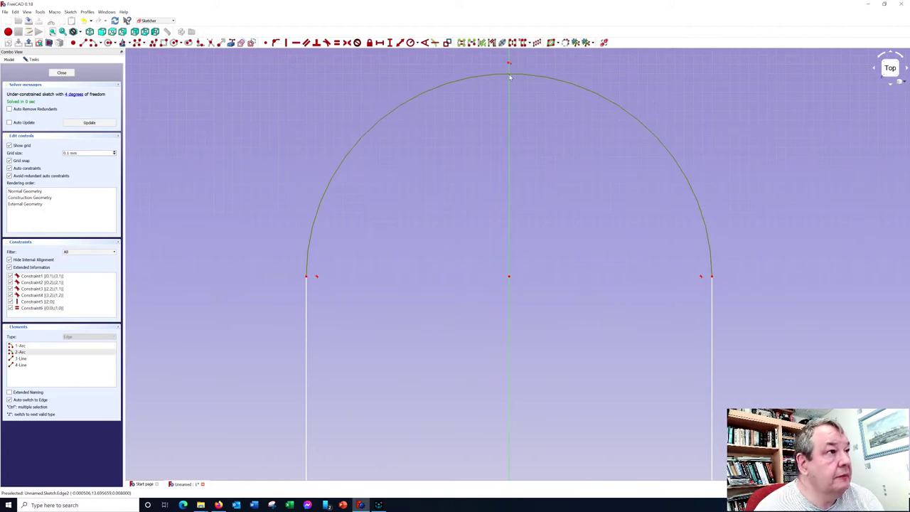
pyautogui.press('Delete')
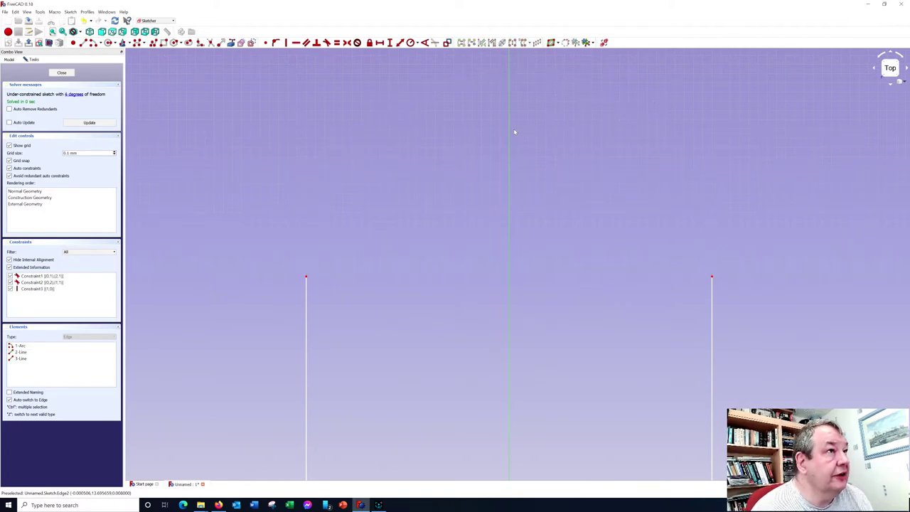
pyautogui.scroll(-3, 510, 138)
pyautogui.scroll(-3, 509, 143)
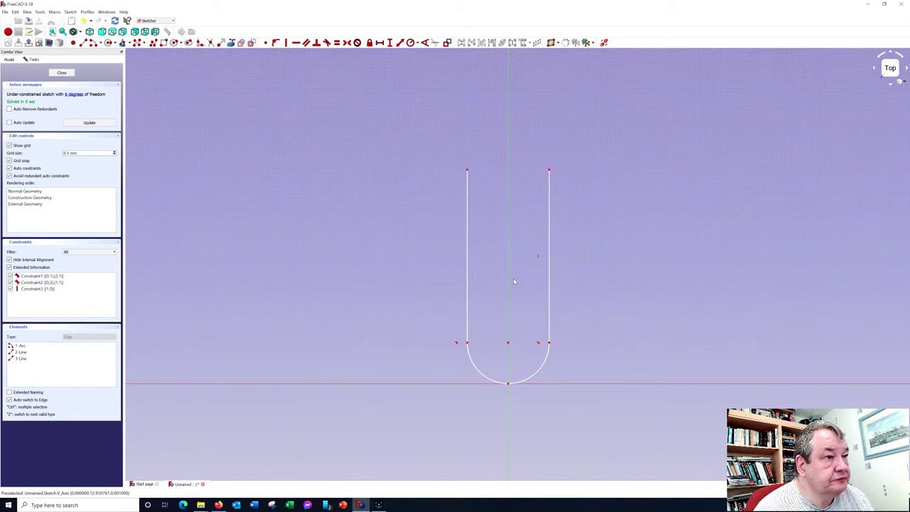
pyautogui.scroll(2, 509, 230)
pyautogui.scroll(2, 506, 120)
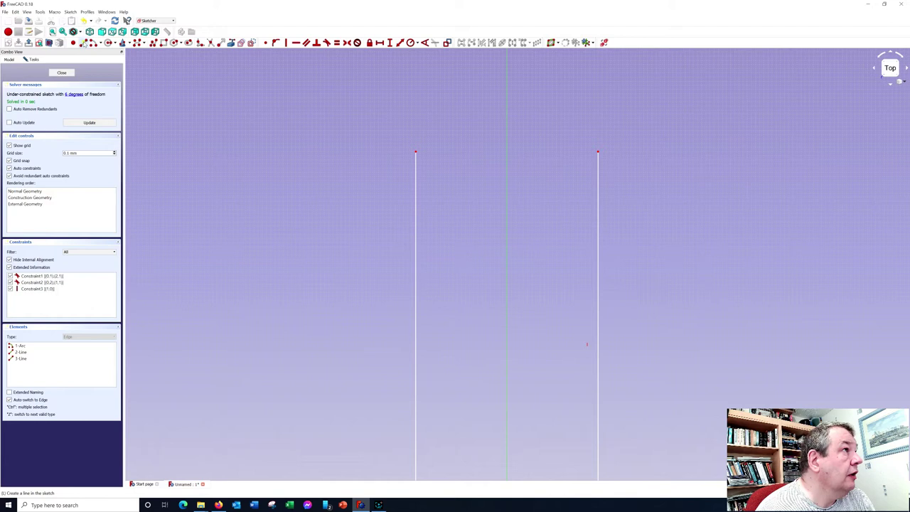
# Draw a short horizontal line above the open top of the U.
pyautogui.click(84, 43)
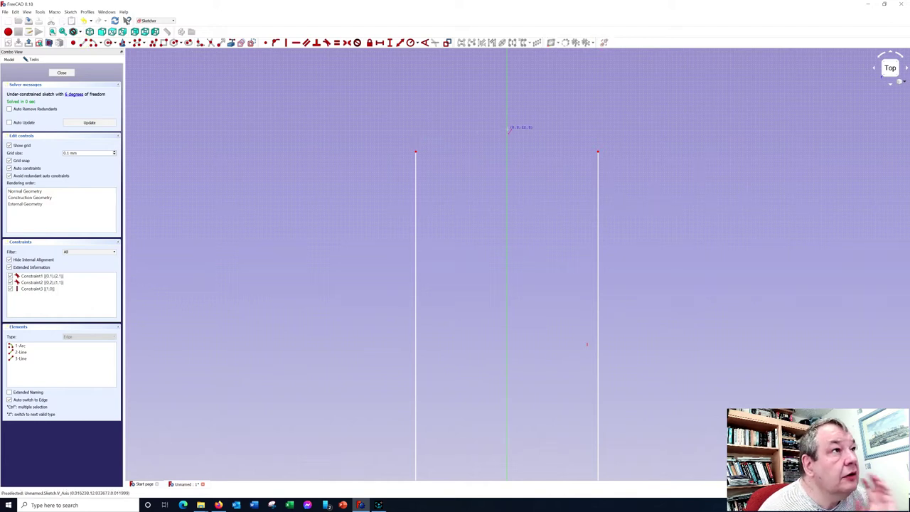
pyautogui.click(448, 106)
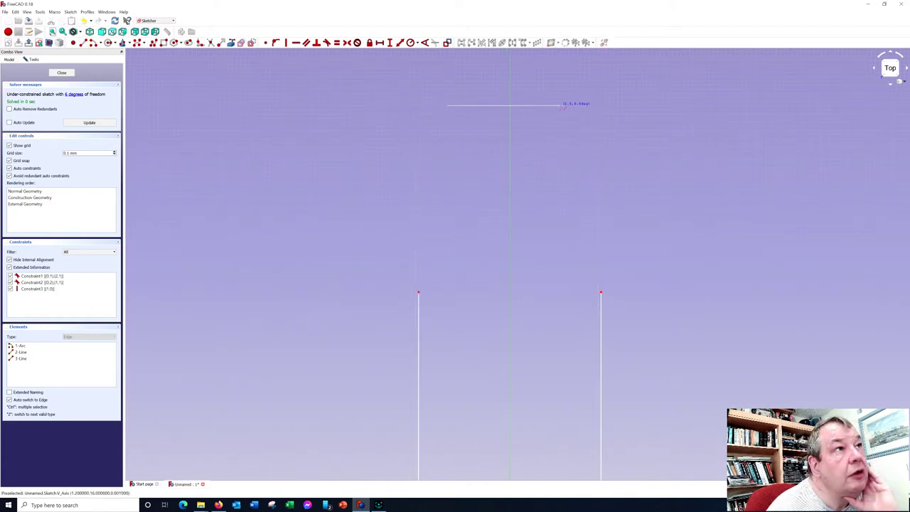
pyautogui.click(567, 105)
pyautogui.scroll(-2, 360, 210)
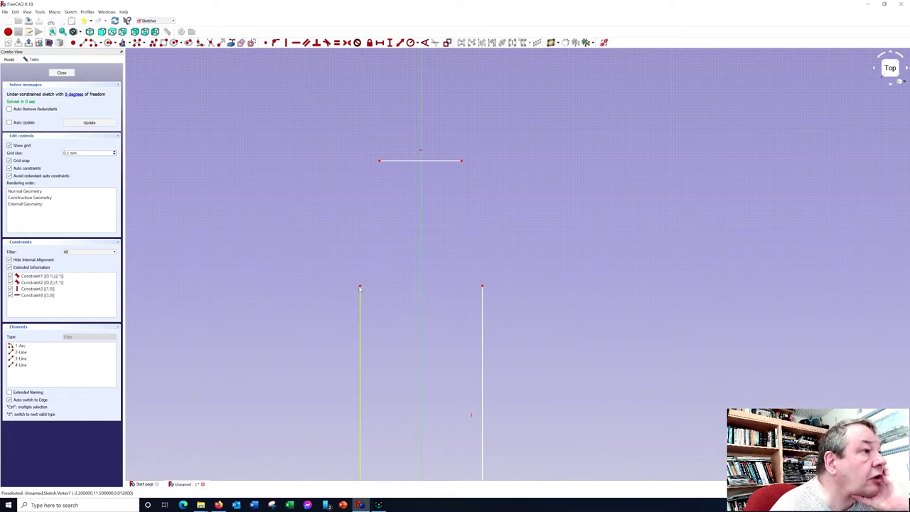
# Extend both side lines upward to the same height below the top line.
pyautogui.moveTo(360, 288)
pyautogui.mouseDown()
pyautogui.moveTo(360, 179)
pyautogui.moveTo(360, 188)
pyautogui.mouseUp()
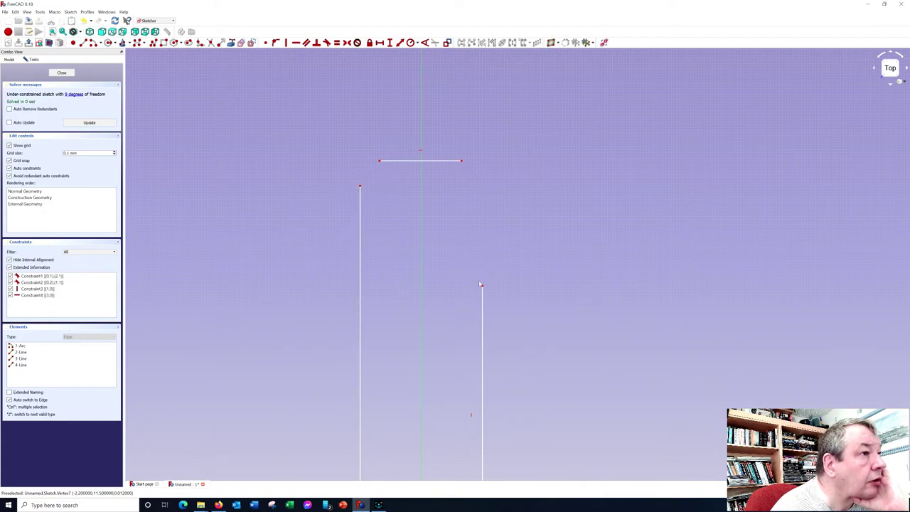
pyautogui.moveTo(480, 286); pyautogui.dragTo(484, 189)
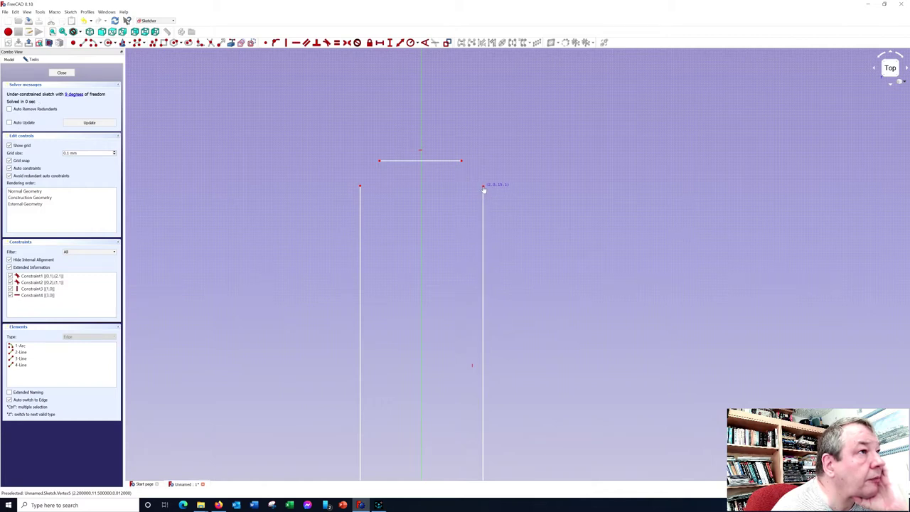
pyautogui.moveTo(483, 189); pyautogui.dragTo(484, 189)
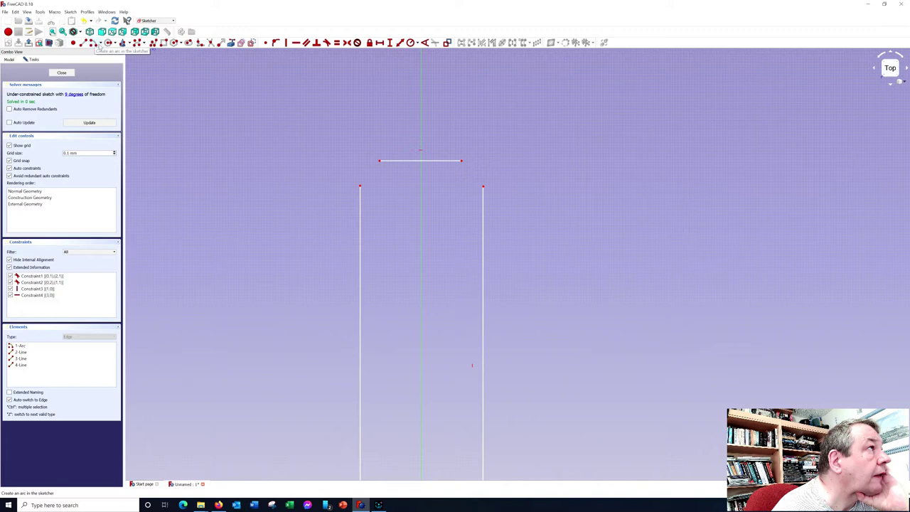
# Round the top-left and top-right corners with end-points-and-rim arcs joining the top line.
pyautogui.click(103, 44)
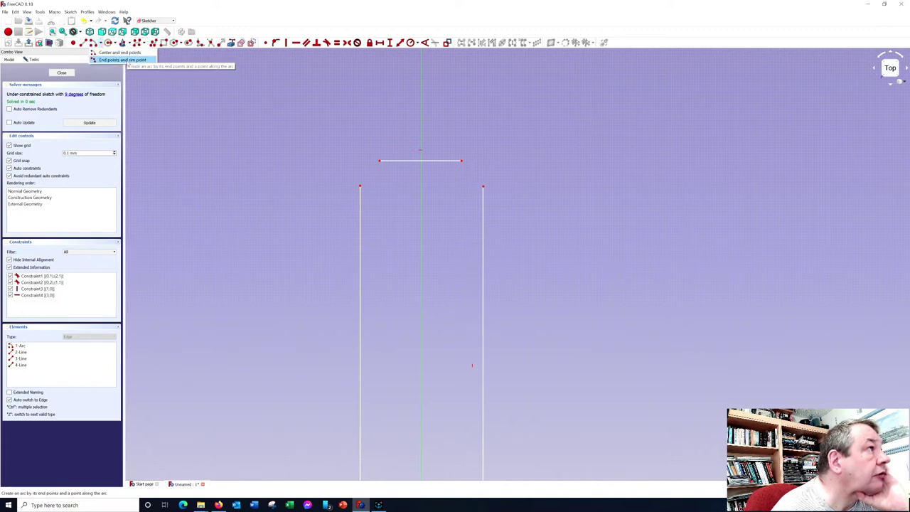
pyautogui.click(122, 60)
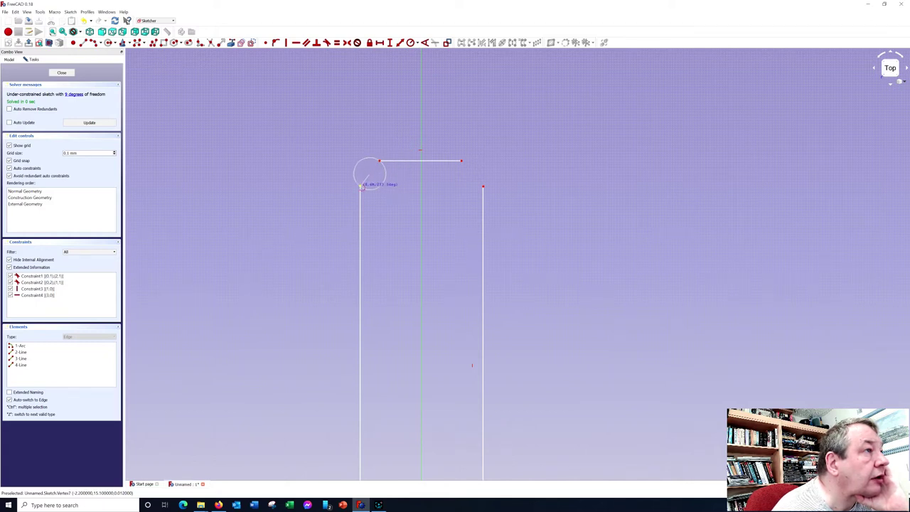
pyautogui.click(360, 186)
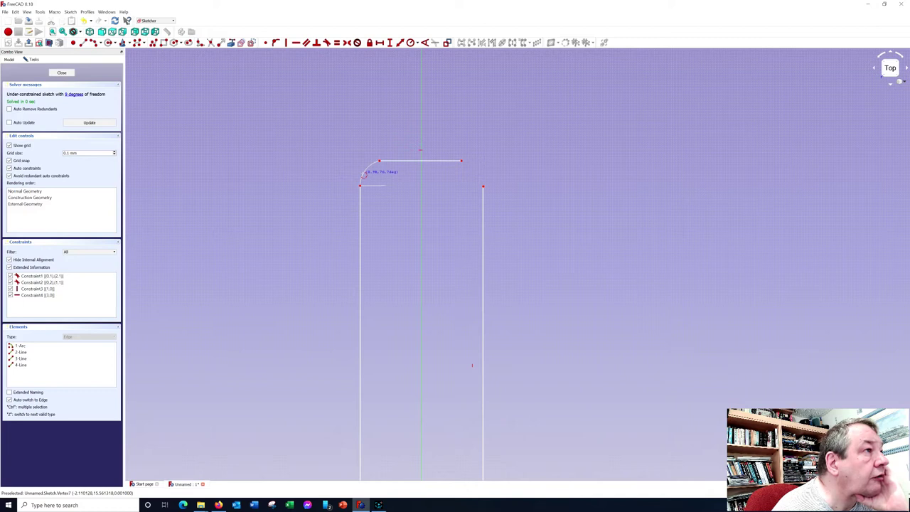
pyautogui.click(360, 183)
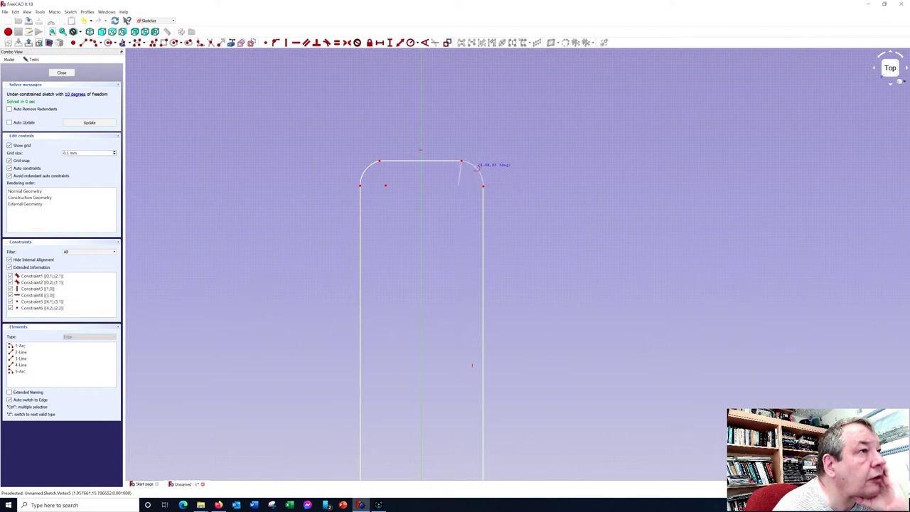
pyautogui.click(483, 184)
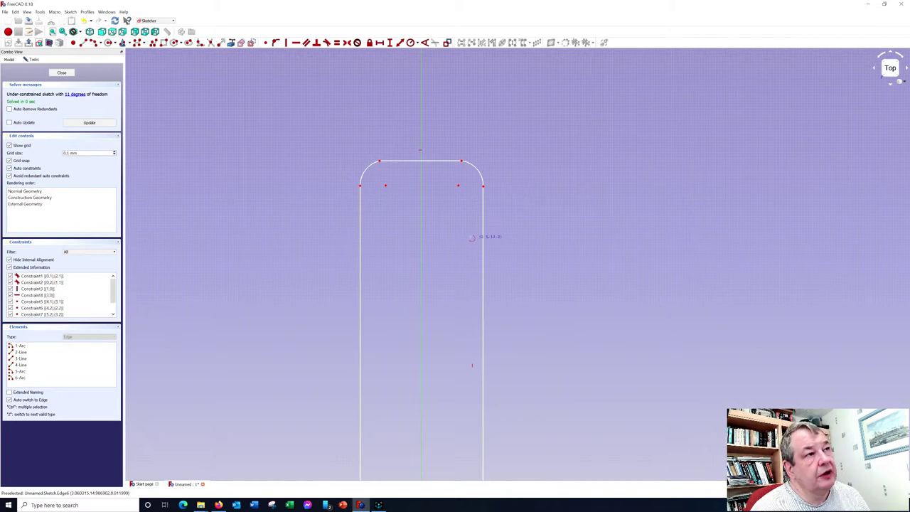
pyautogui.scroll(-5, 444, 277)
pyautogui.scroll(-4, 434, 283)
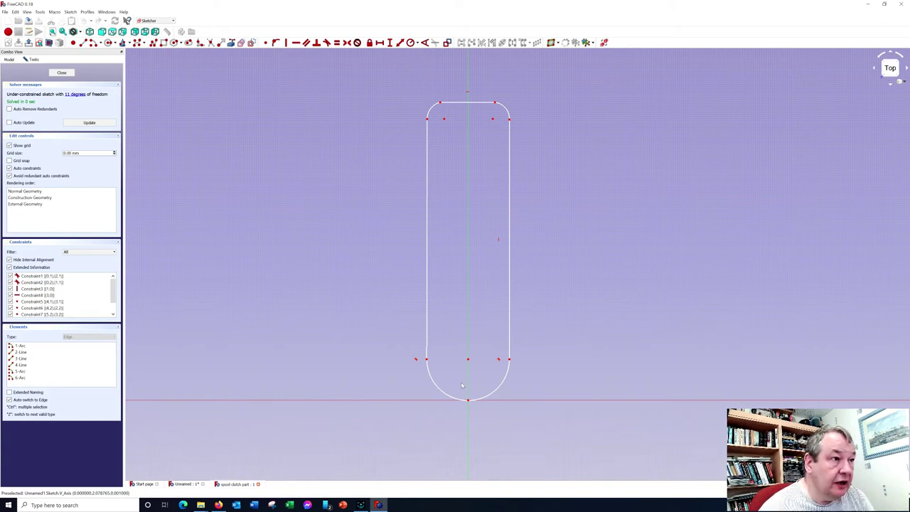
# Draw a narrow upright rectangle from the centre point, then enable grid snap.
pyautogui.scroll(4, 466, 380)
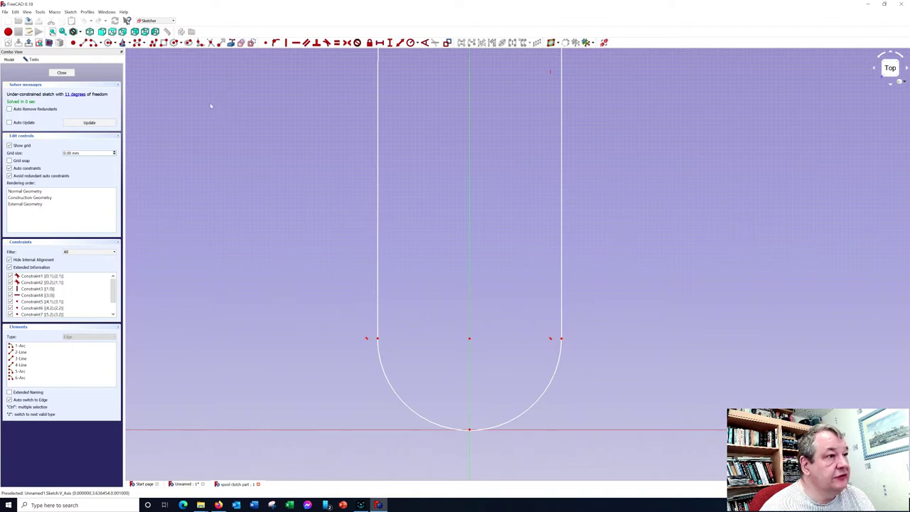
pyautogui.click(175, 43)
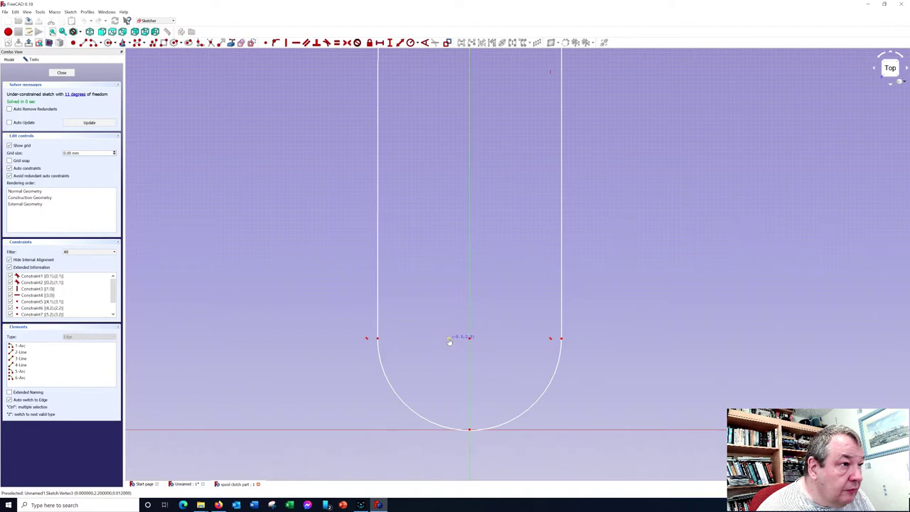
pyautogui.moveTo(449, 339); pyautogui.dragTo(477, 305)
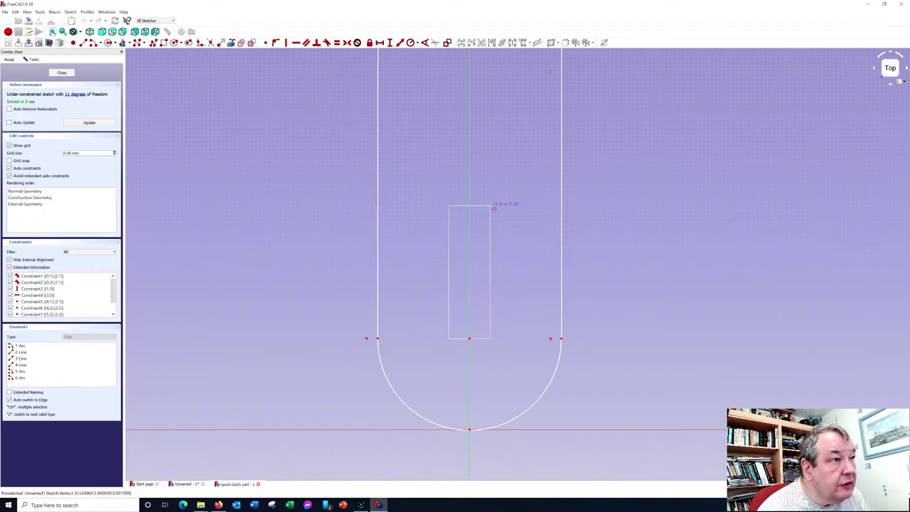
pyautogui.click(490, 206)
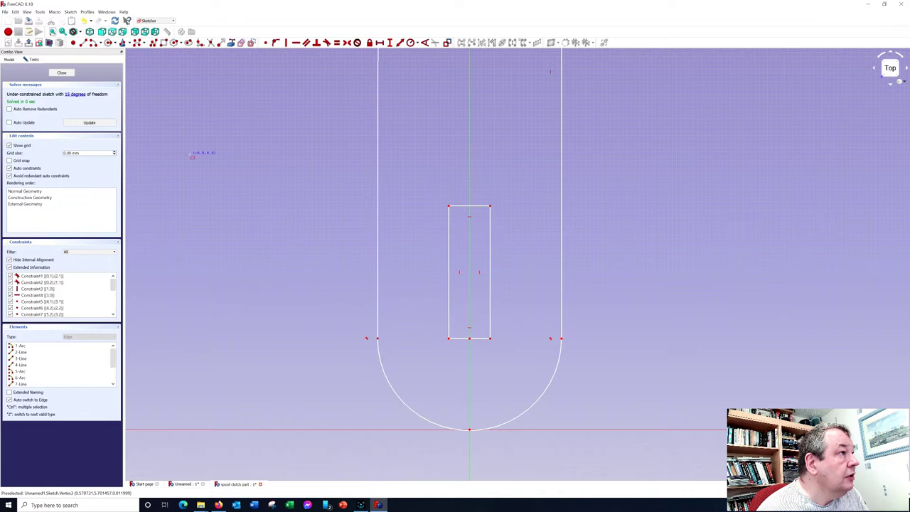
pyautogui.rightClick(199, 153)
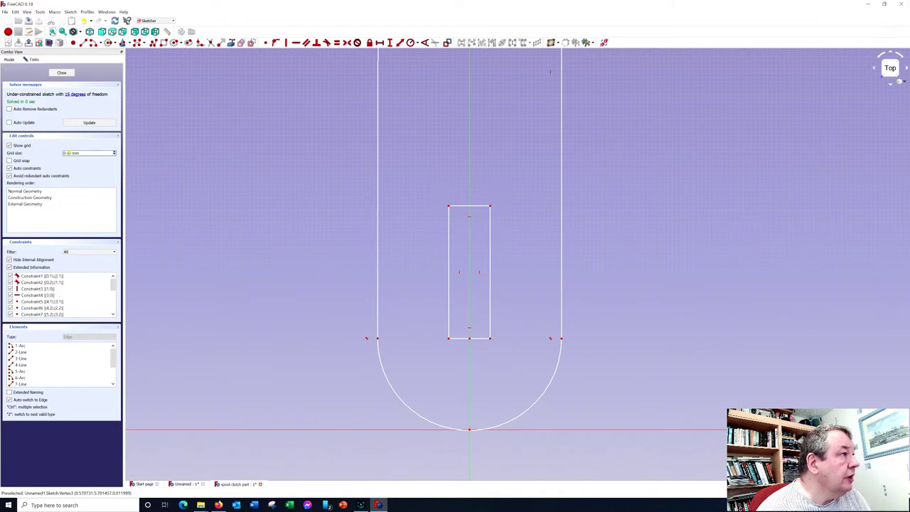
pyautogui.click(68, 153)
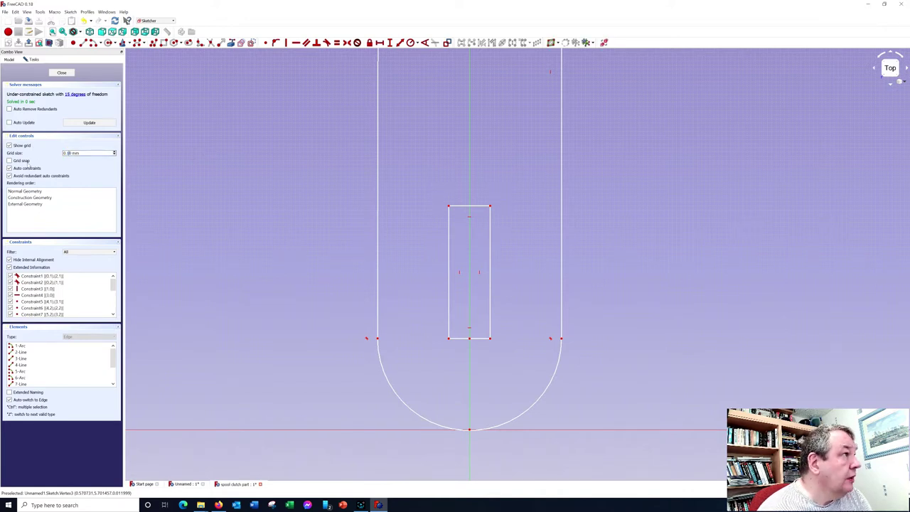
pyautogui.click(19, 161)
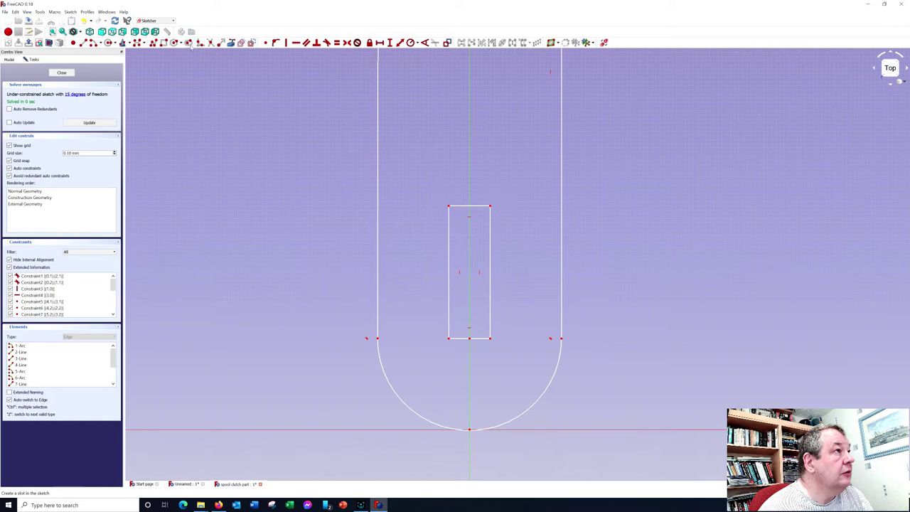
# Draw a small slot from the bottom centre point up inside the rectangle.
pyautogui.click(471, 324)
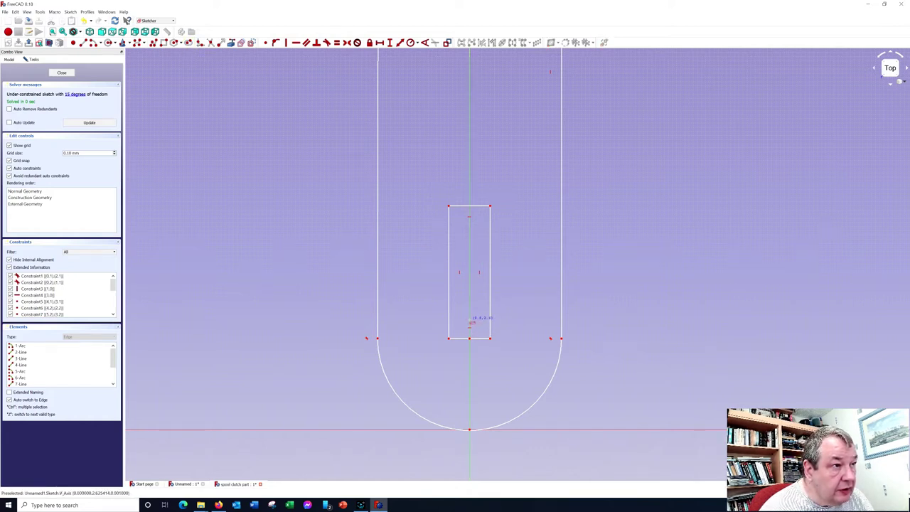
pyautogui.click(470, 319)
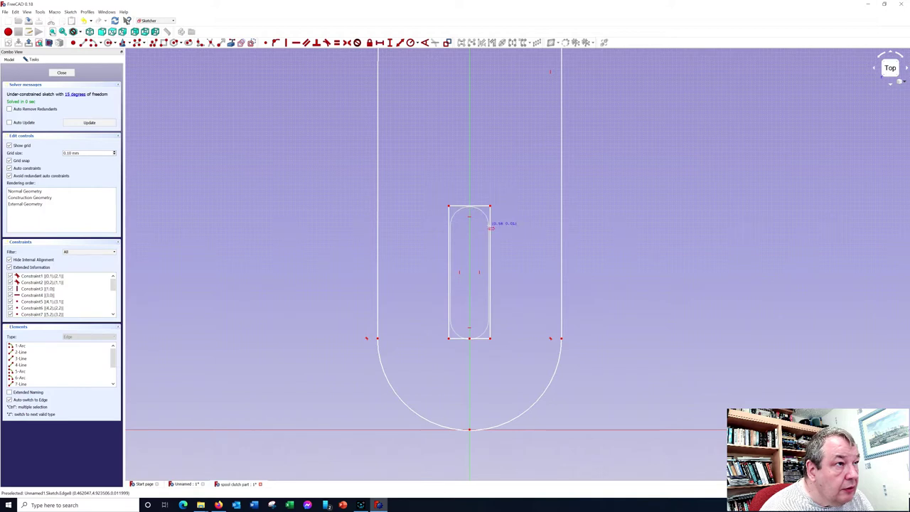
pyautogui.click(489, 227)
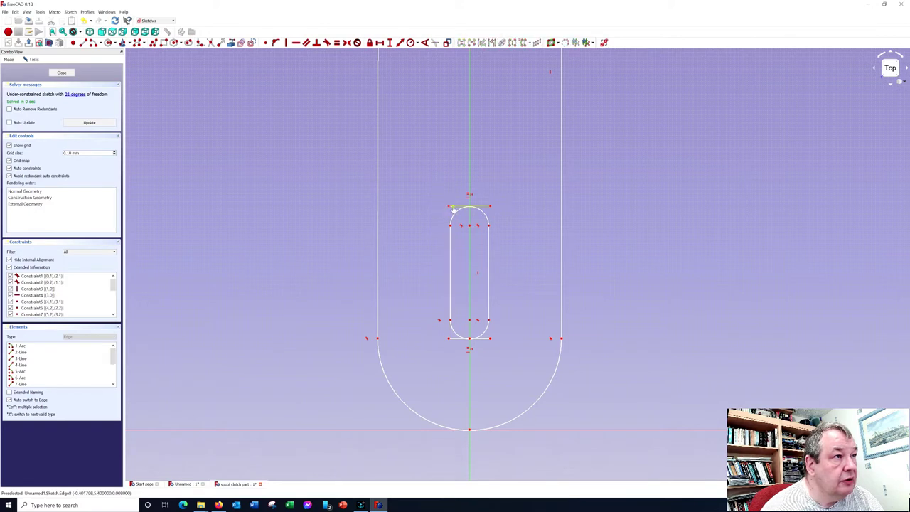
# Delete the rectangle's top and bottom lines and fit the sketch in view.
pyautogui.click(452, 207)
pyautogui.press('Delete')
pyautogui.click(488, 340)
pyautogui.press('Delete')
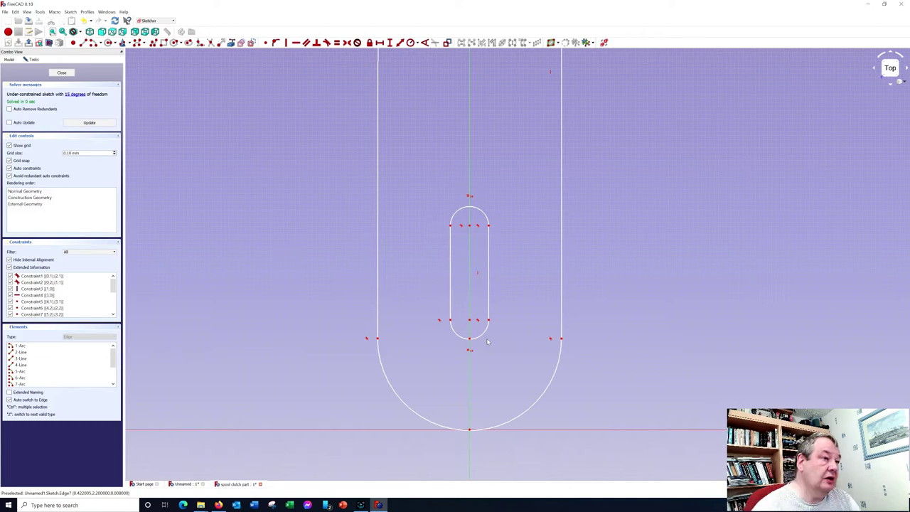
pyautogui.click(15, 12)
pyautogui.click(165, 93)
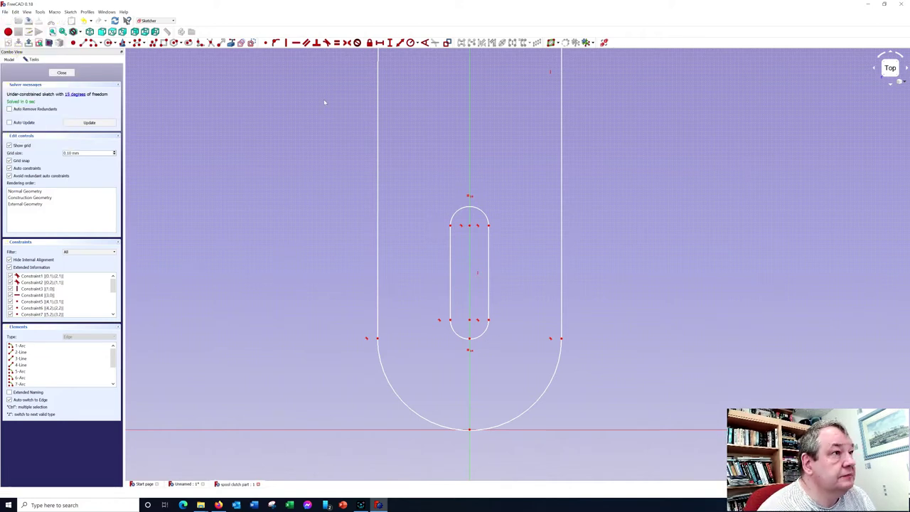
pyautogui.press('v')
pyautogui.press('f')
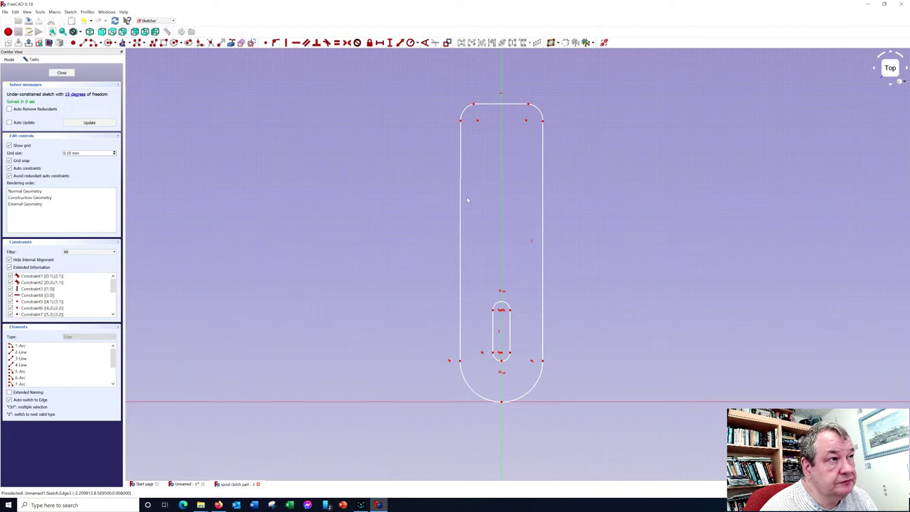
# Replace the outline's left side with lower and upper segments, leaving a middle gap.
pyautogui.click(460, 253)
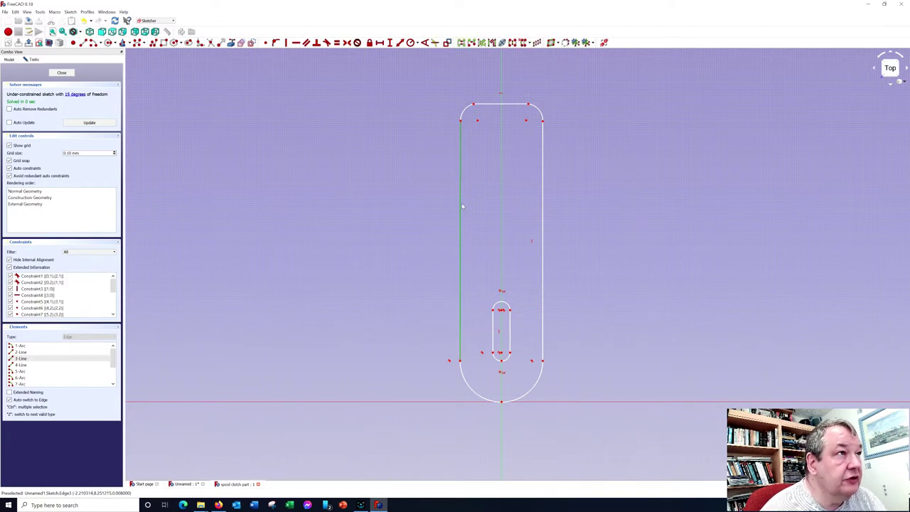
pyautogui.press('Delete')
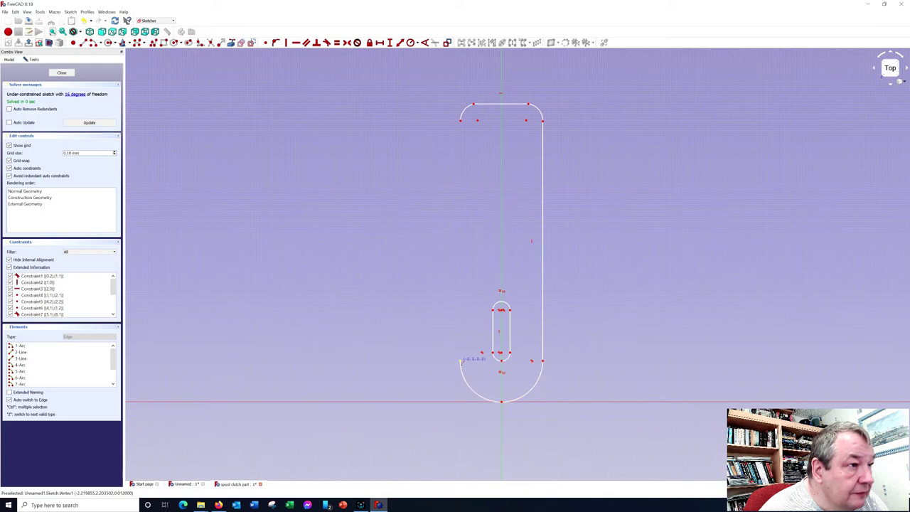
pyautogui.click(460, 362)
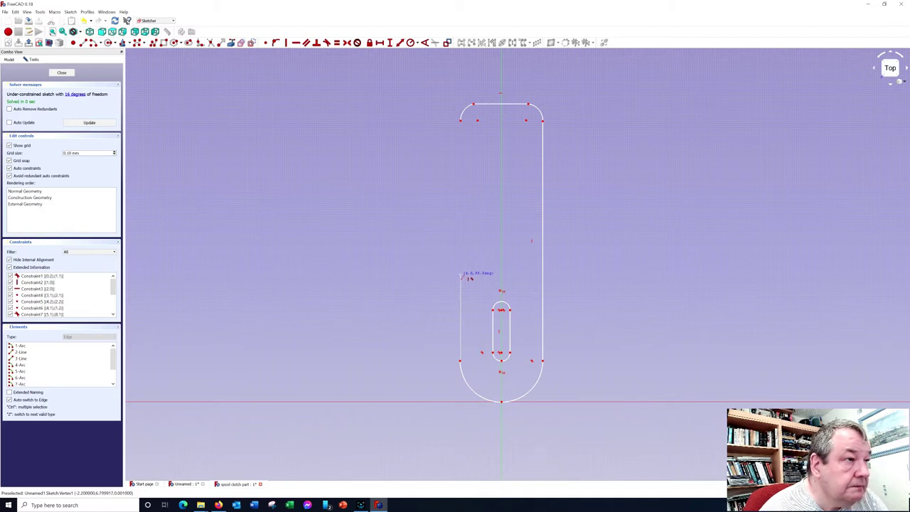
pyautogui.click(461, 276)
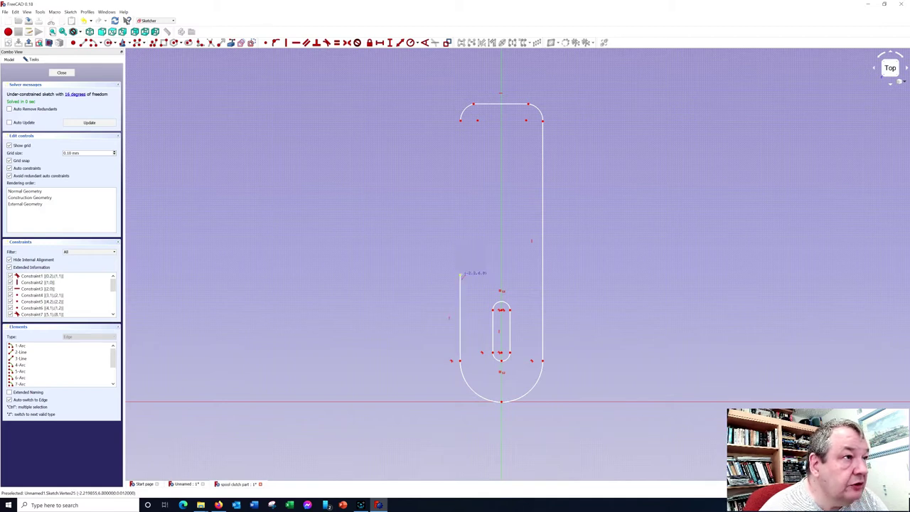
pyautogui.click(461, 119)
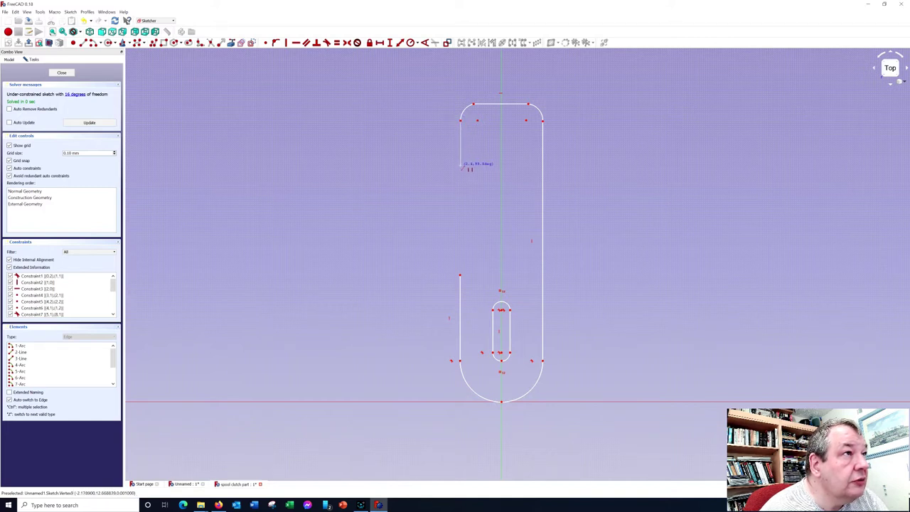
pyautogui.click(461, 166)
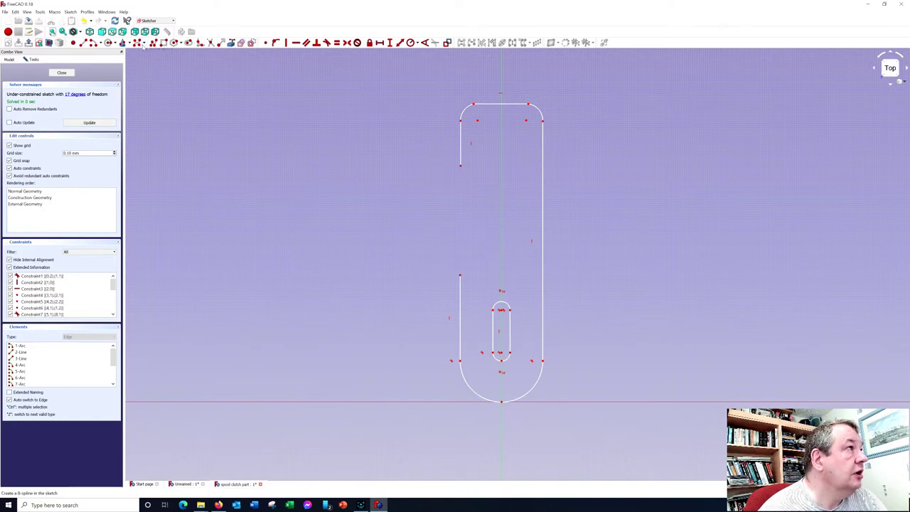
# Switch to three-point arcs and draw the lower arc from the lower line's top end.
pyautogui.click(100, 44)
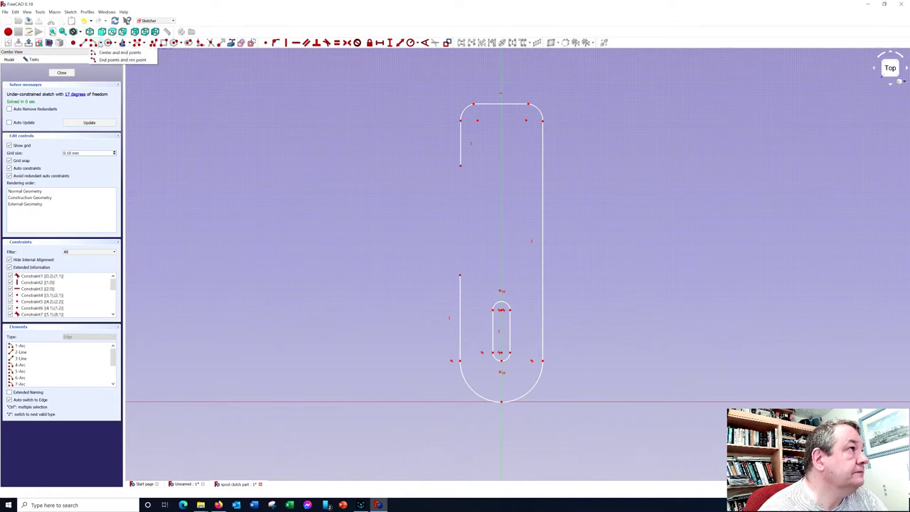
pyautogui.click(122, 60)
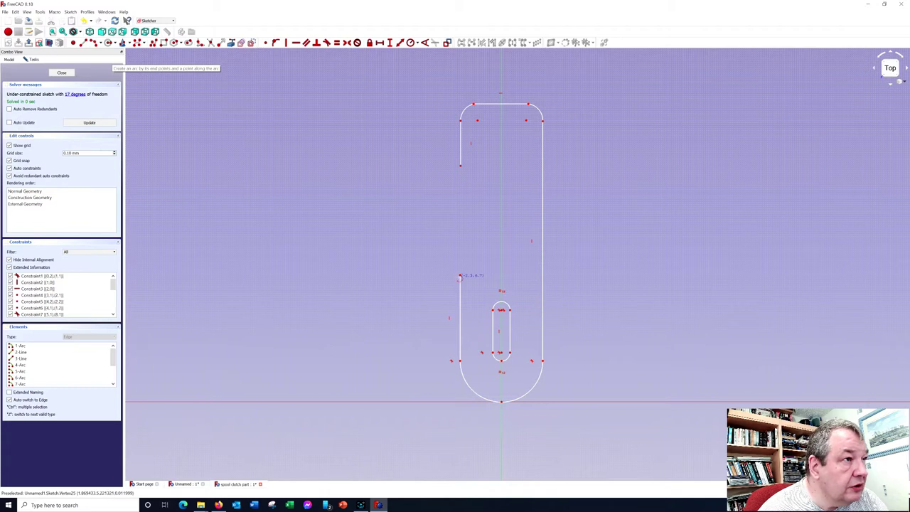
pyautogui.scroll(3, 450, 239)
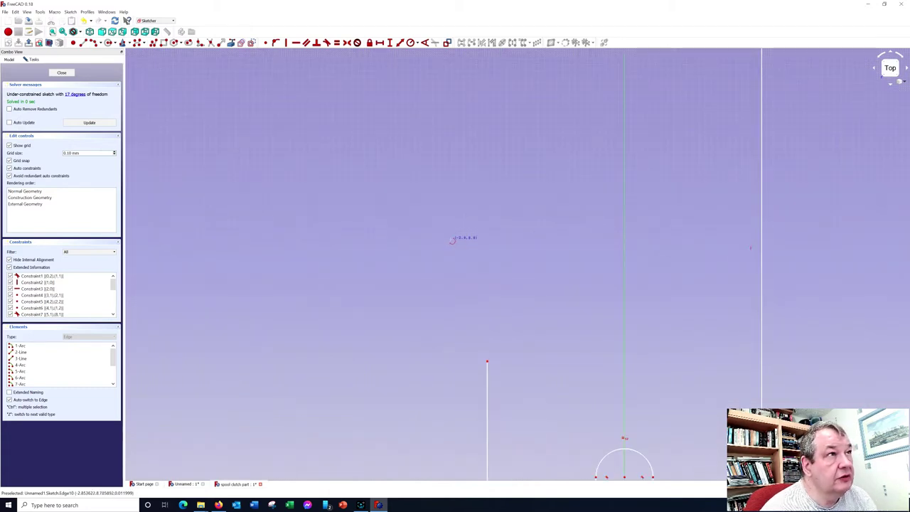
pyautogui.scroll(-2, 452, 239)
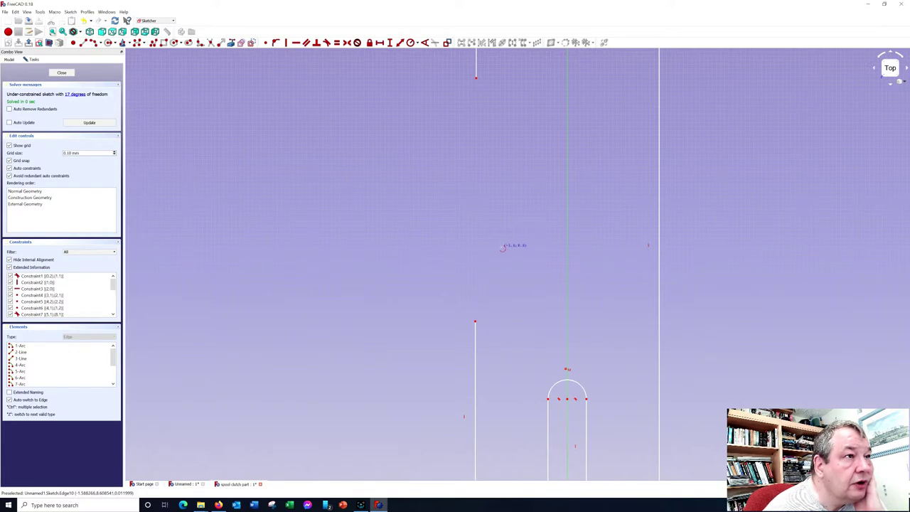
pyautogui.click(501, 247)
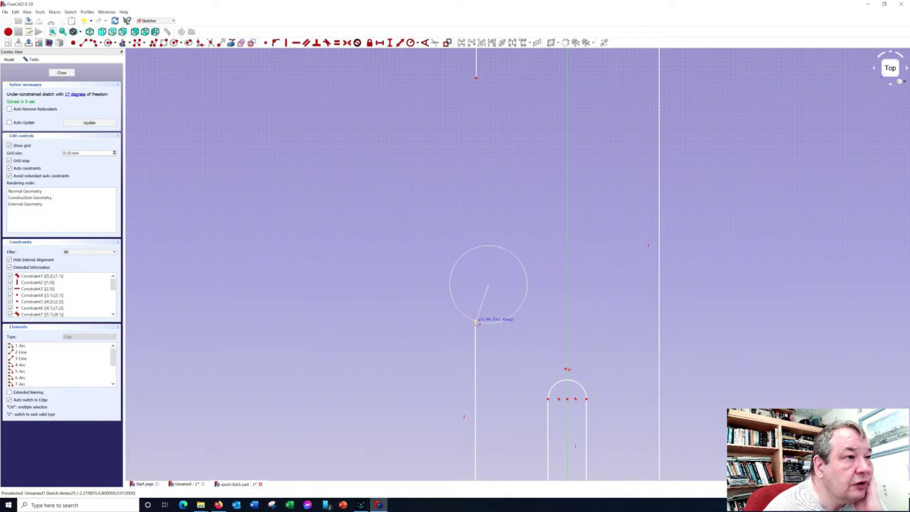
pyautogui.click(476, 322)
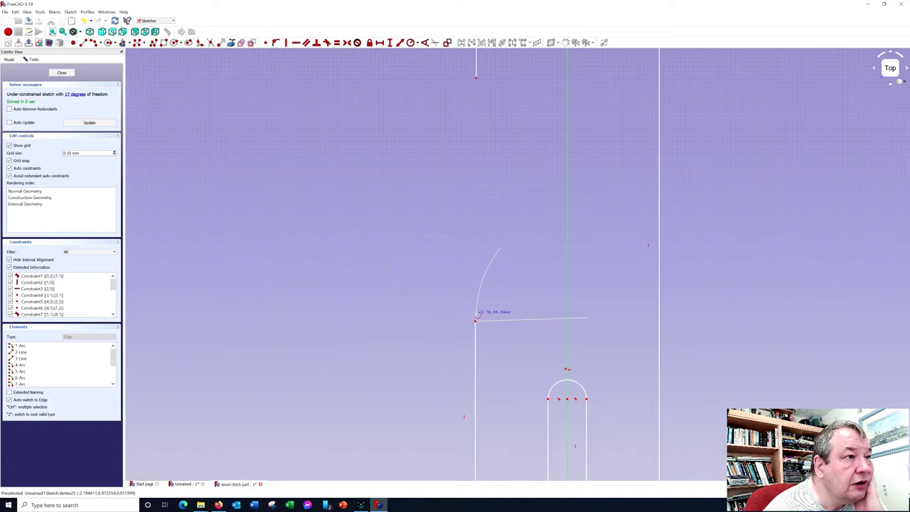
pyautogui.click(481, 285)
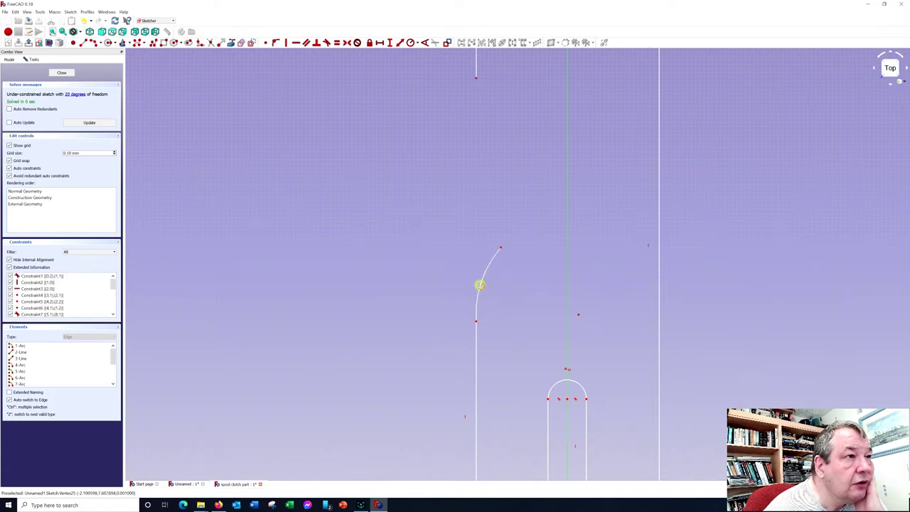
# Add the upper arc and an inward middle arc, closing the left-side notch.
pyautogui.click(477, 78)
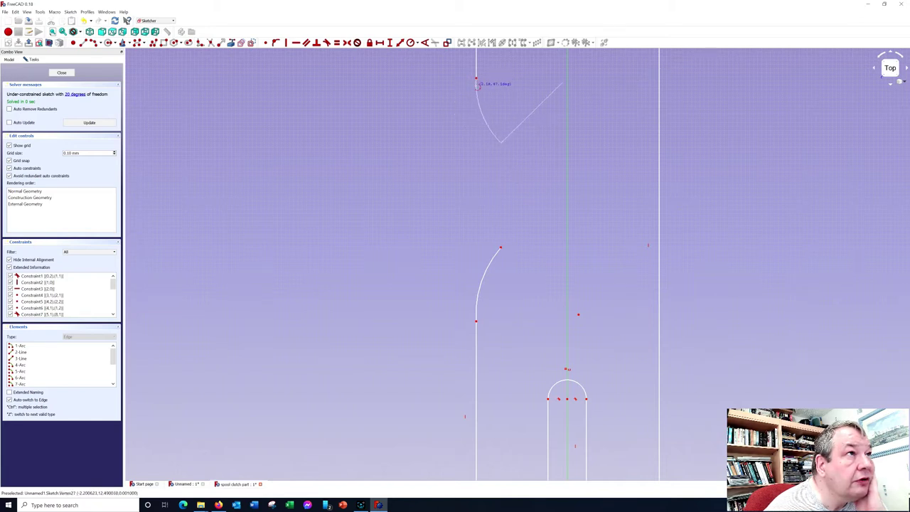
pyautogui.click(477, 83)
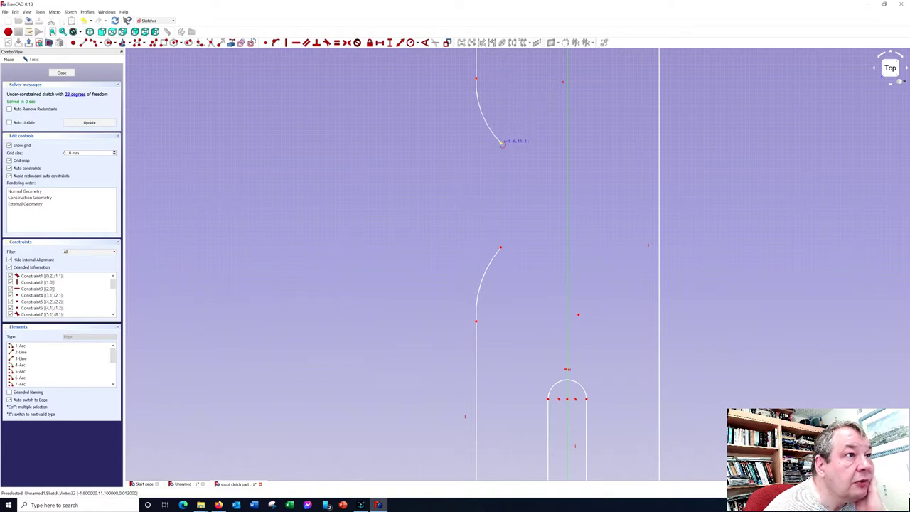
pyautogui.click(501, 143)
pyautogui.click(502, 247)
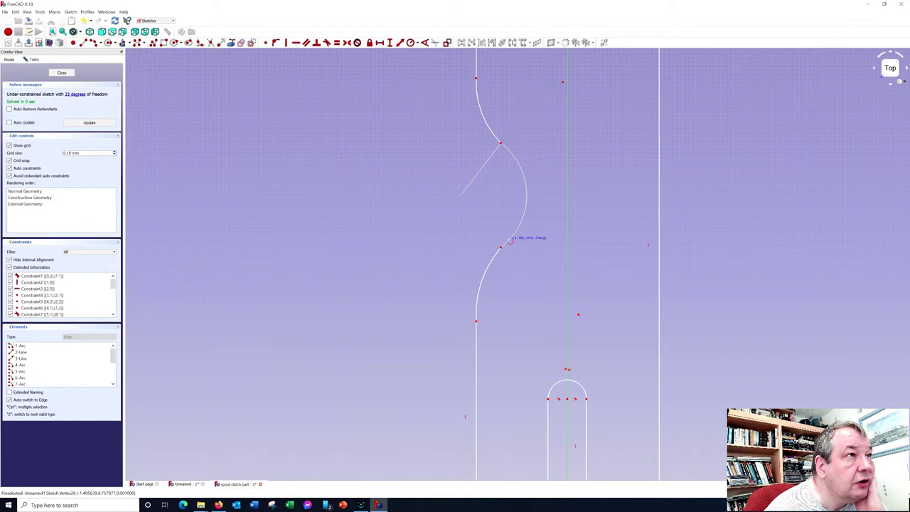
pyautogui.click(509, 241)
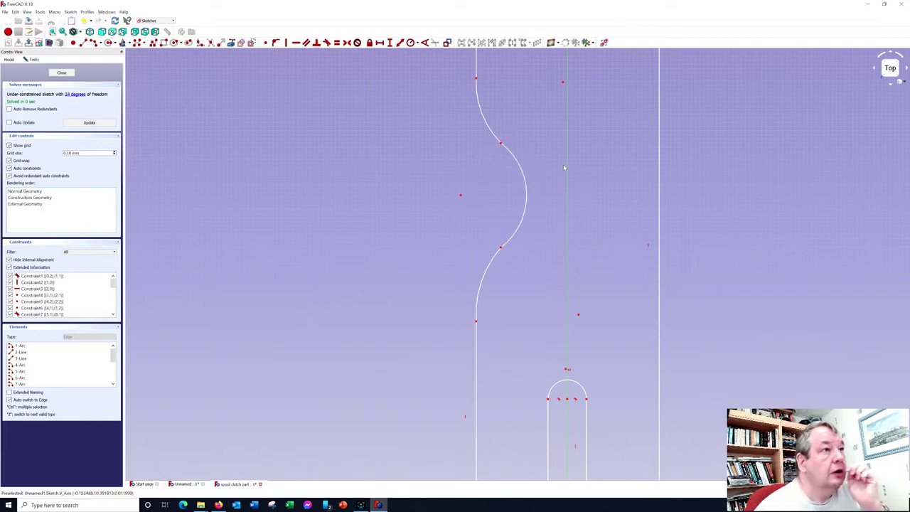
pyautogui.scroll(-5, 467, 211)
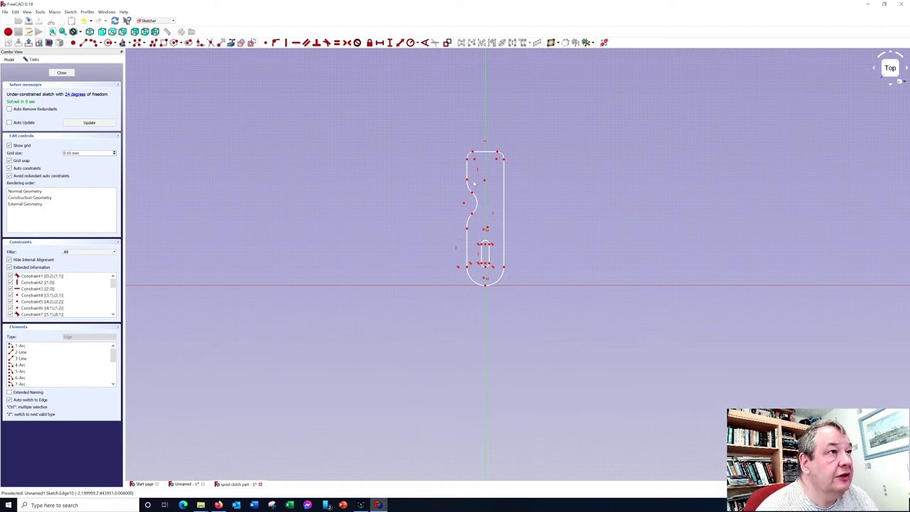
pyautogui.scroll(5, 474, 183)
pyautogui.scroll(-3, 479, 191)
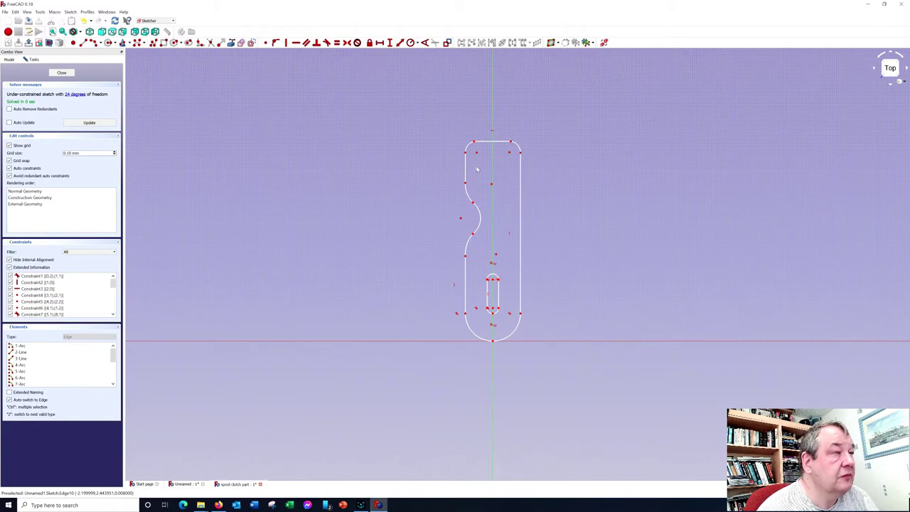
# Close the clutch arm sketch and return to the model tree.
pyautogui.click(61, 72)
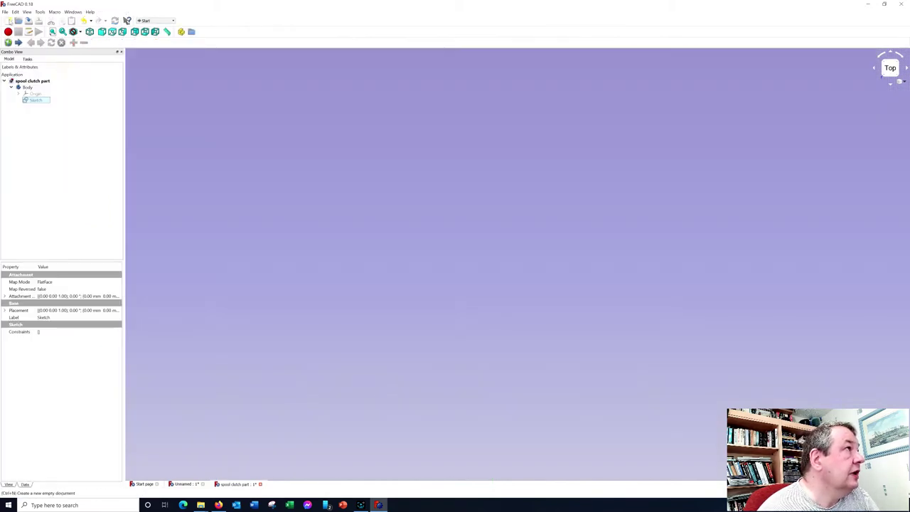
pyautogui.click(5, 11)
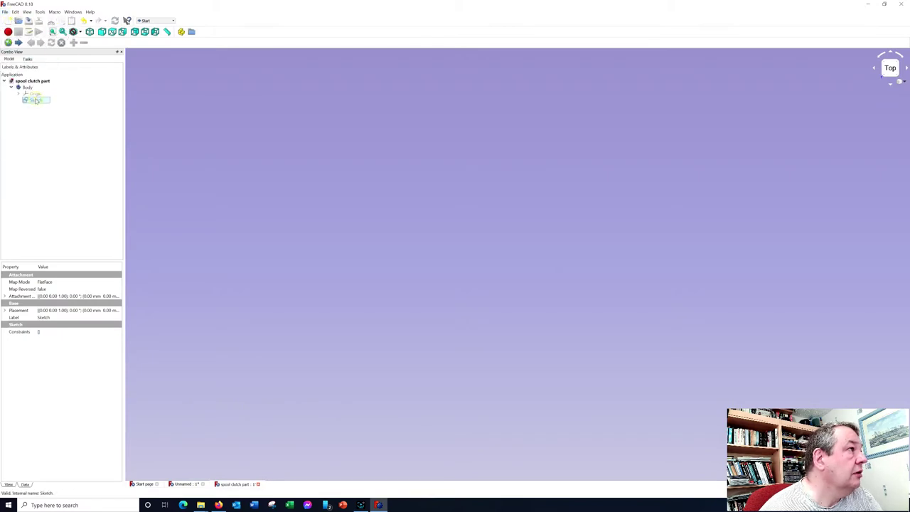
pyautogui.doubleClick(35, 100)
pyautogui.click(62, 72)
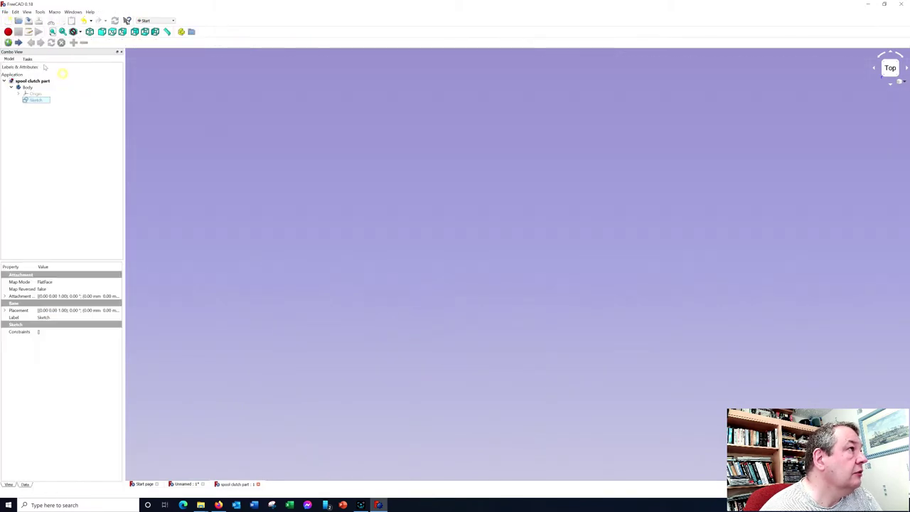
# Switch to Part Design and pad the sketch with a 2.5 mm length.
pyautogui.click(162, 21)
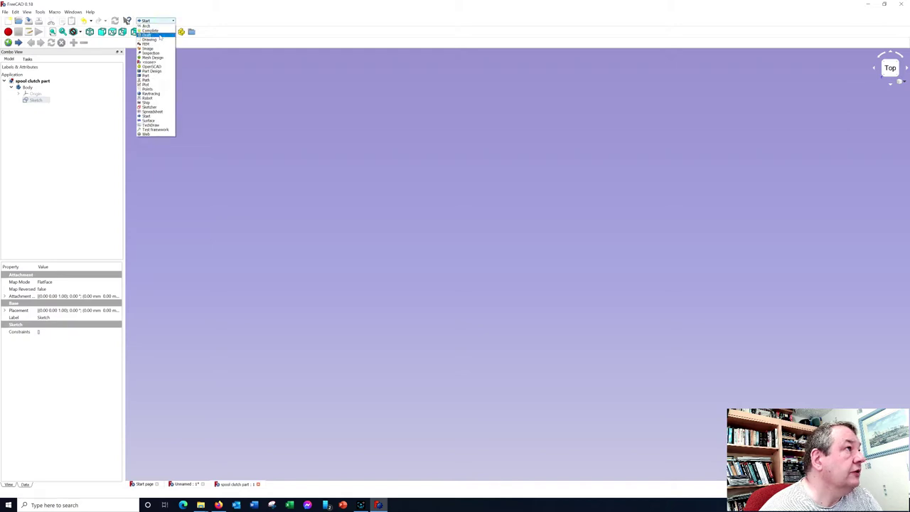
pyautogui.click(155, 71)
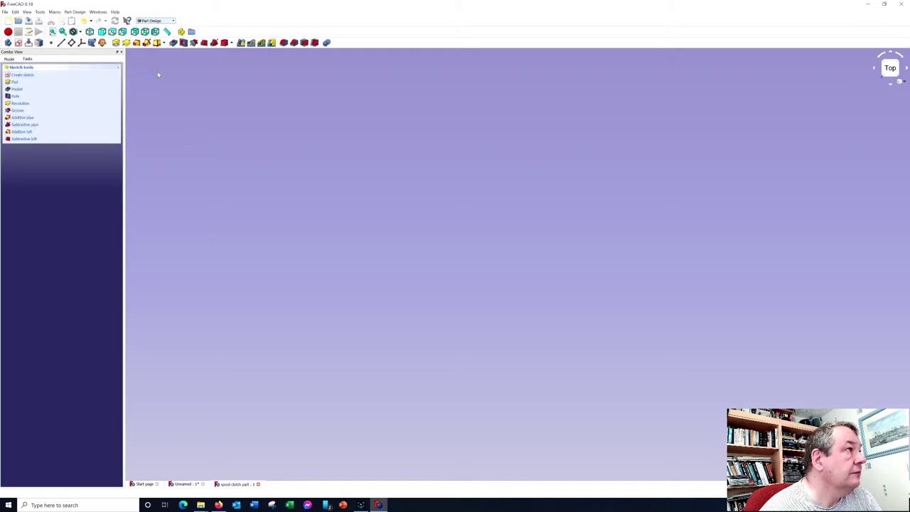
pyautogui.click(16, 82)
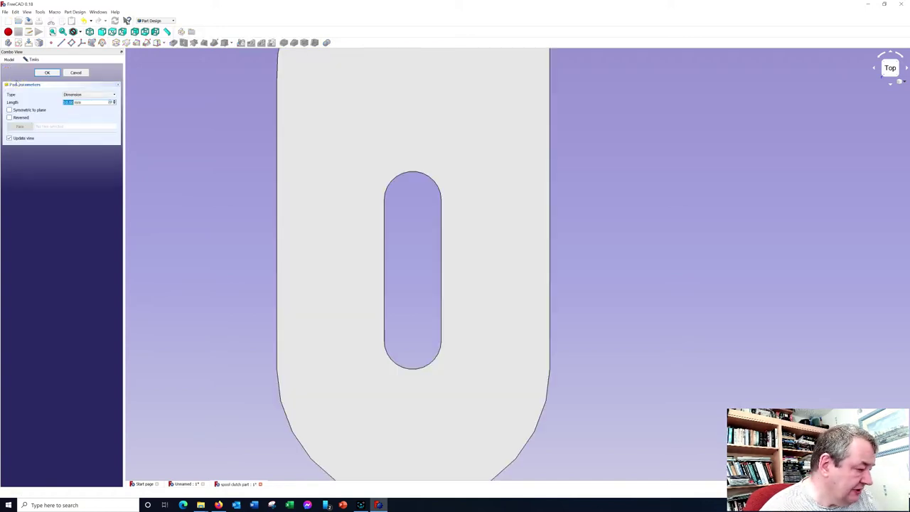
pyautogui.write('2')
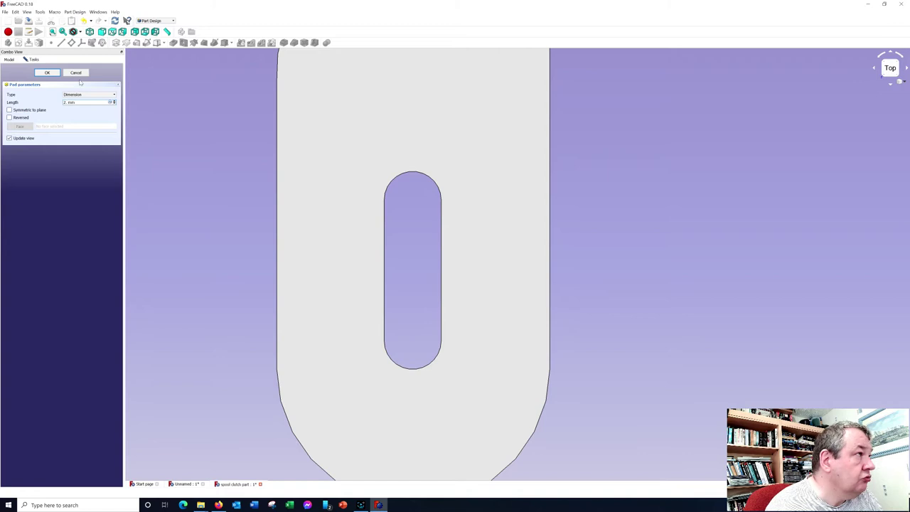
pyautogui.write('.8')
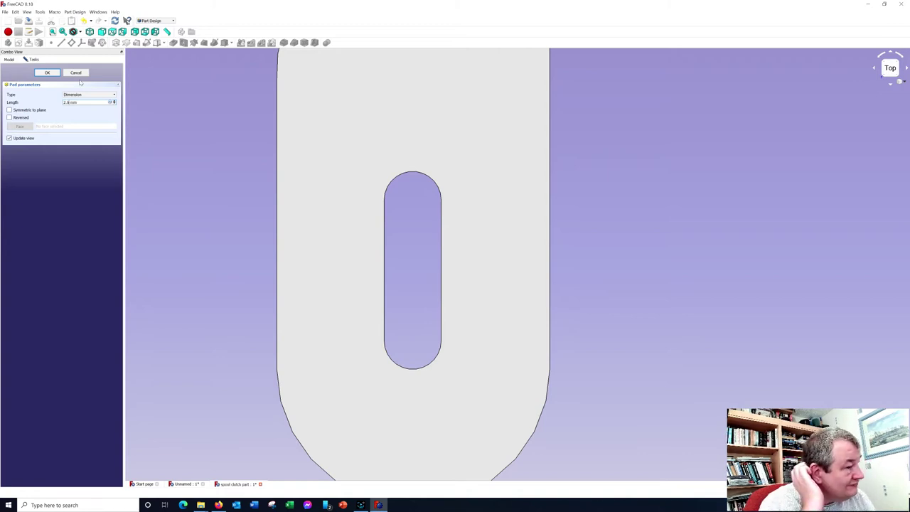
pyautogui.press('BackSpace')
pyautogui.press('BackSpace')
pyautogui.write('5')
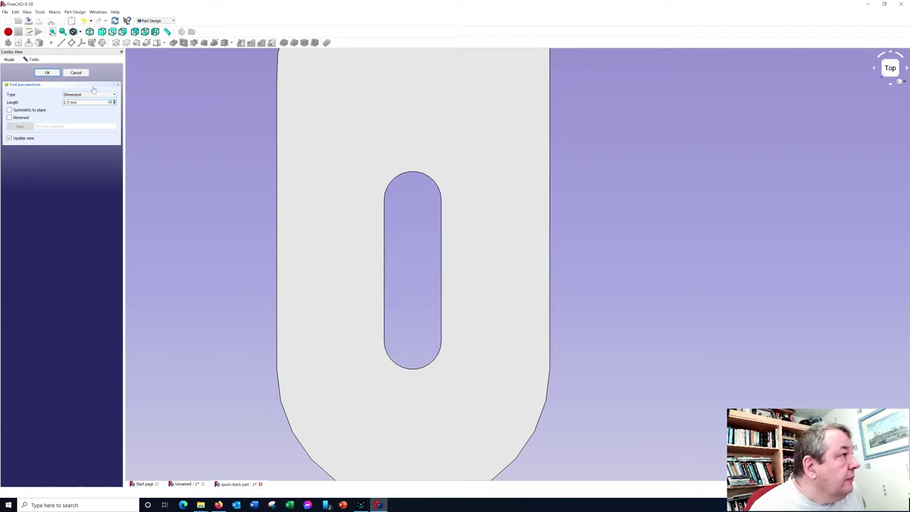
# Confirm the 2.5 mm clutch arm pad and centre the part in the view.
pyautogui.click(53, 74)
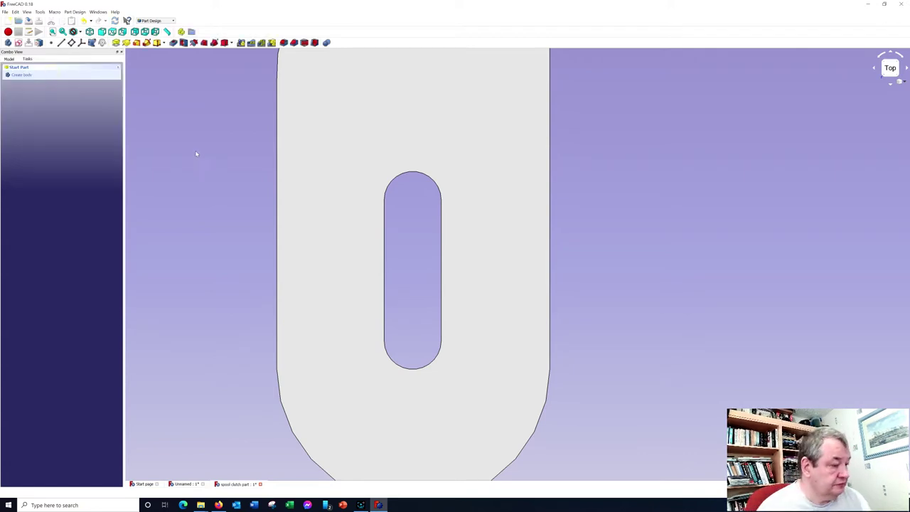
pyautogui.scroll(-2, 197, 152)
pyautogui.scroll(-3, 199, 159)
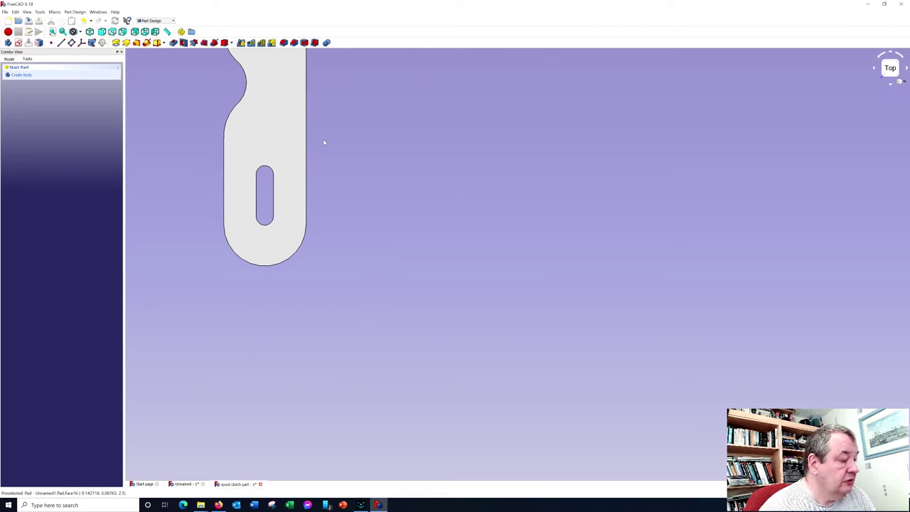
pyautogui.moveTo(323, 149)
pyautogui.mouseDown(button='middle')
pyautogui.moveTo(519, 301)
pyautogui.moveTo(540, 303)
pyautogui.moveTo(571, 272)
pyautogui.moveTo(575, 232)
pyautogui.moveTo(624, 245)
pyautogui.mouseUp(button='middle')
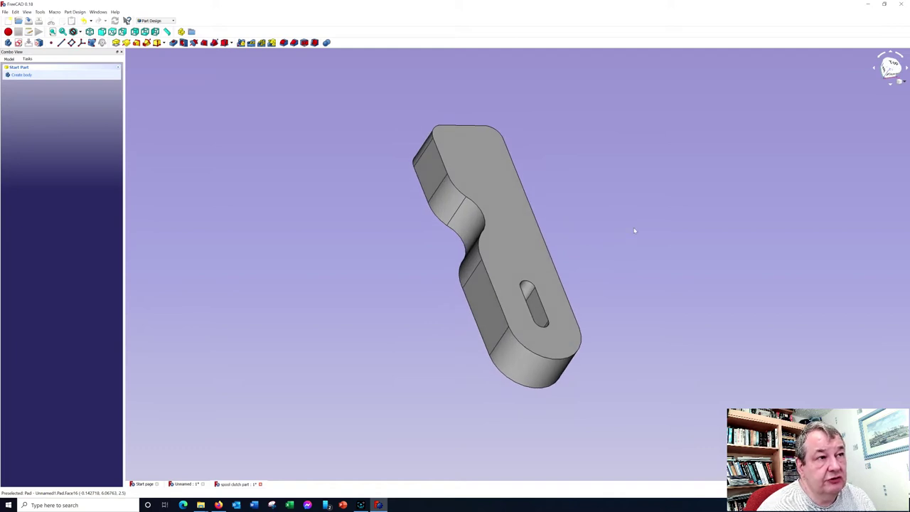
# View the clutch arm from the bottom and select the Pad feature in the tree.
pyautogui.scroll(-2, 574, 257)
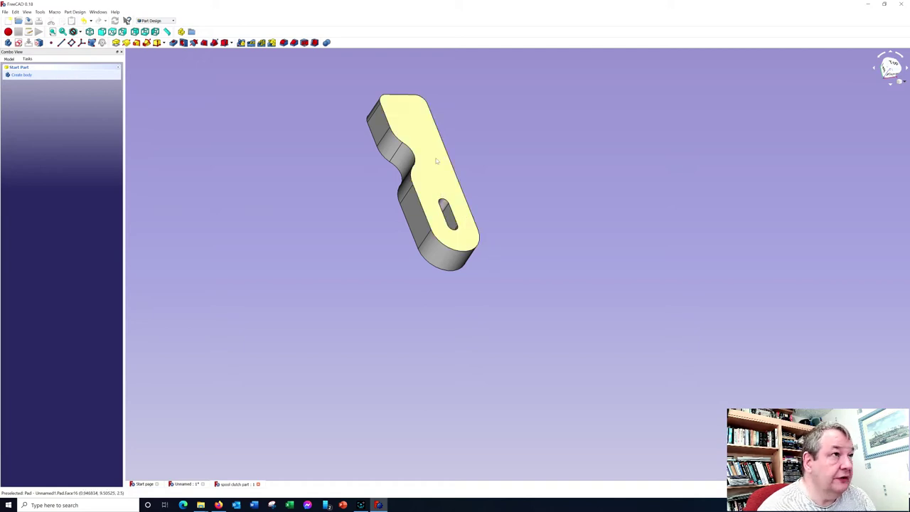
pyautogui.scroll(-3, 437, 162)
pyautogui.scroll(3, 411, 126)
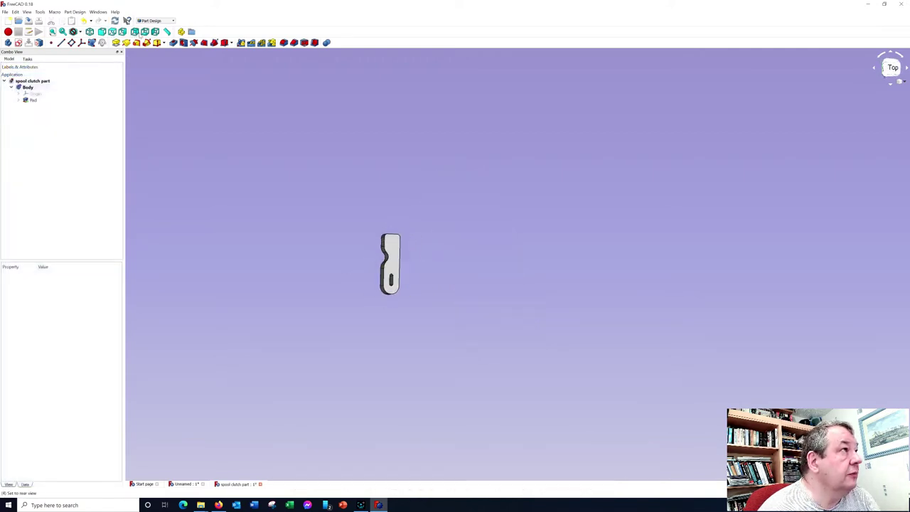
pyautogui.click(145, 33)
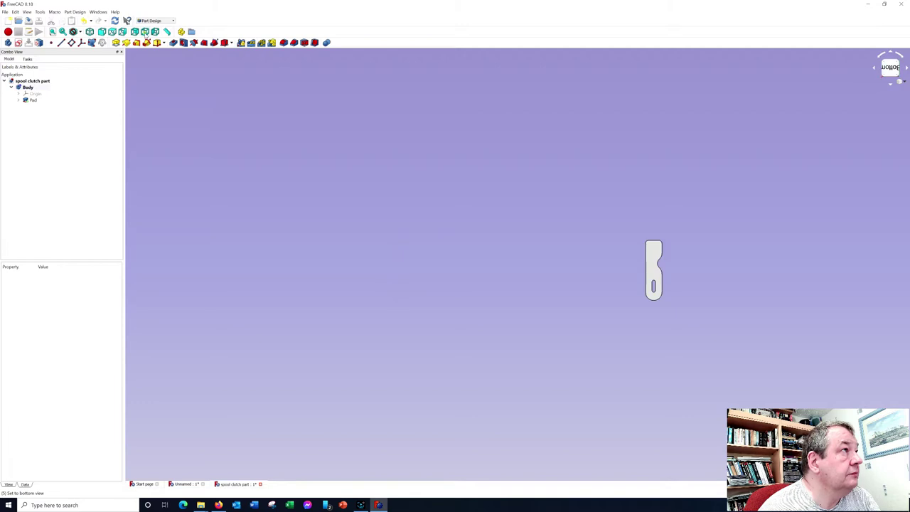
pyautogui.click(654, 270)
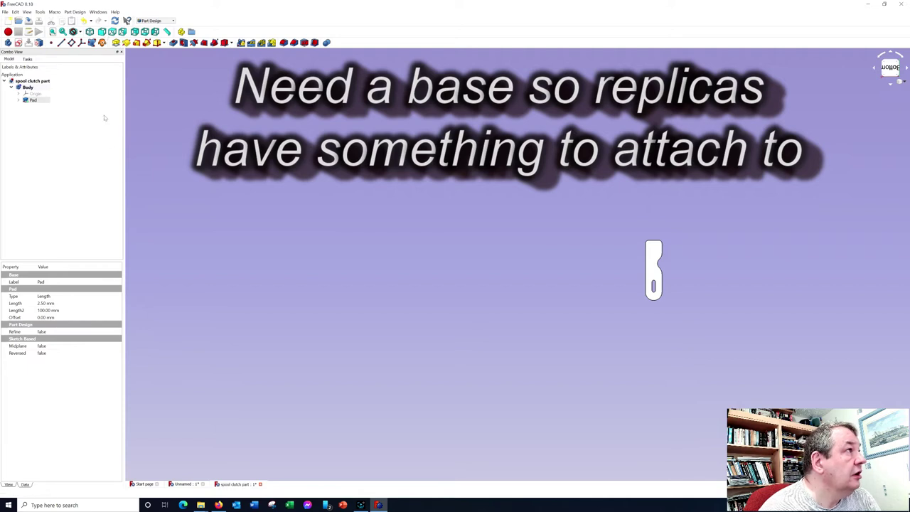
# Sketch a base-plate rectangle around the clutch arm, extending well to its right.
pyautogui.click(25, 60)
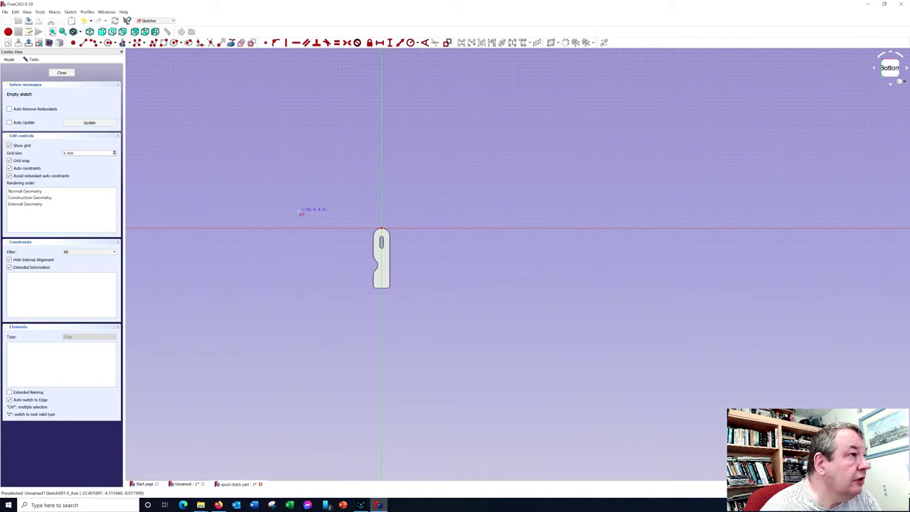
pyautogui.click(299, 207)
pyautogui.click(787, 317)
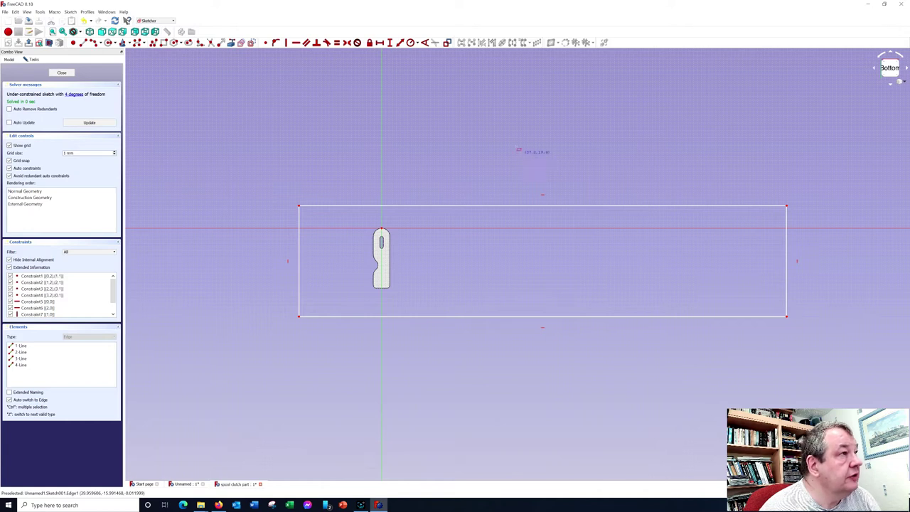
pyautogui.click(59, 73)
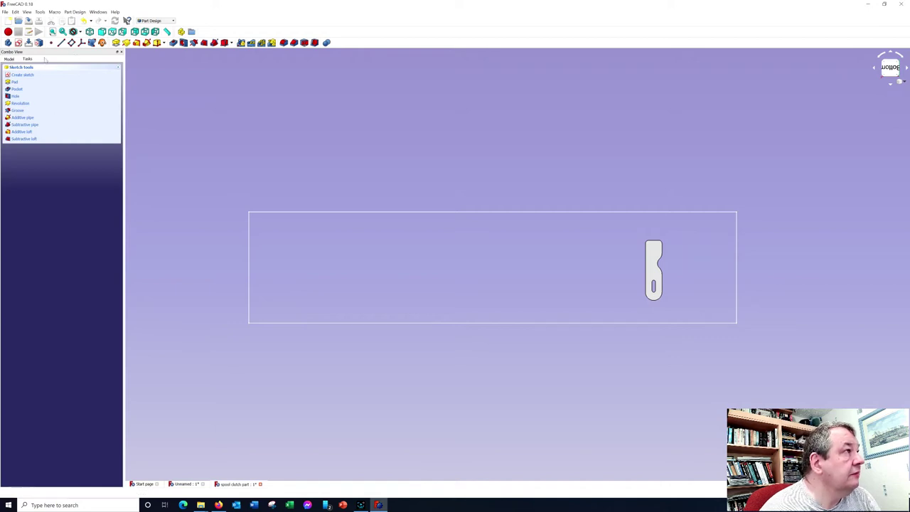
# Pad the rectangle 2 mm into a plate and check it from the top.
pyautogui.click(15, 82)
pyautogui.write('2')
pyautogui.click(47, 73)
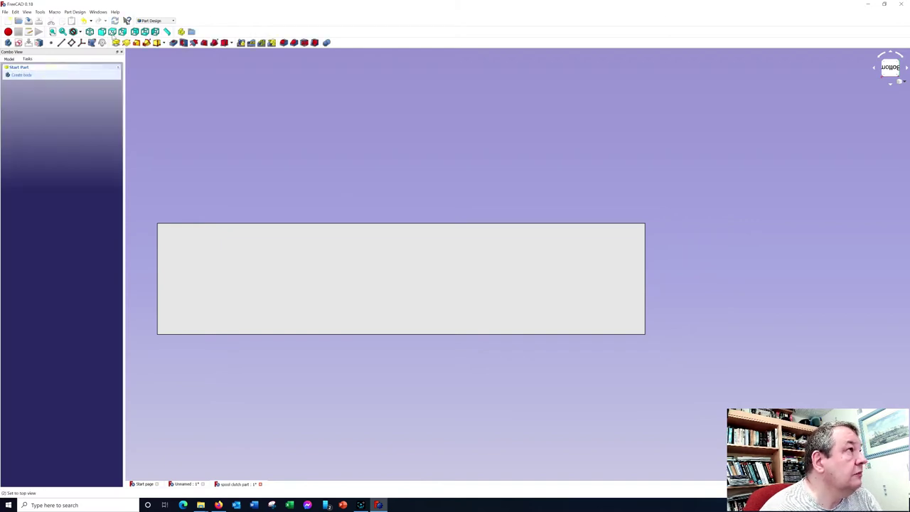
pyautogui.click(113, 32)
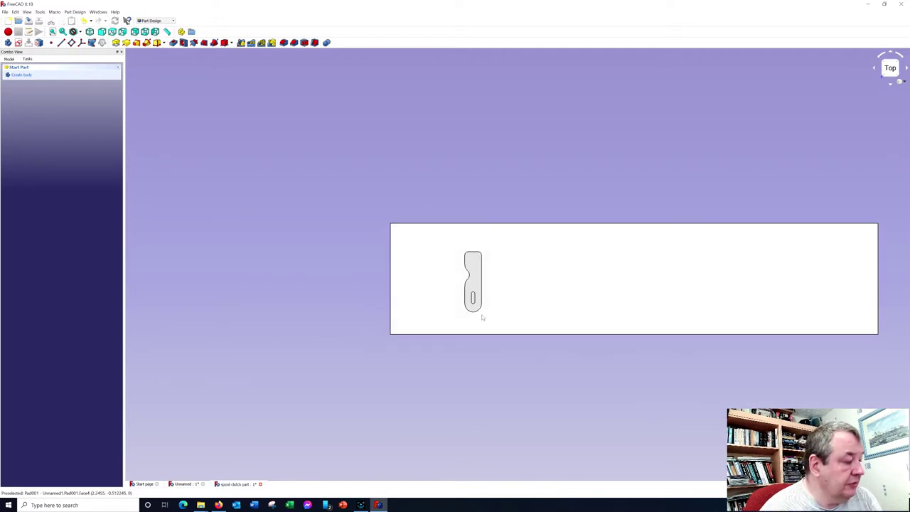
pyautogui.moveTo(495, 324)
pyautogui.mouseDown(button='middle')
pyautogui.moveTo(547, 260)
pyautogui.moveTo(572, 247)
pyautogui.mouseUp(button='middle')
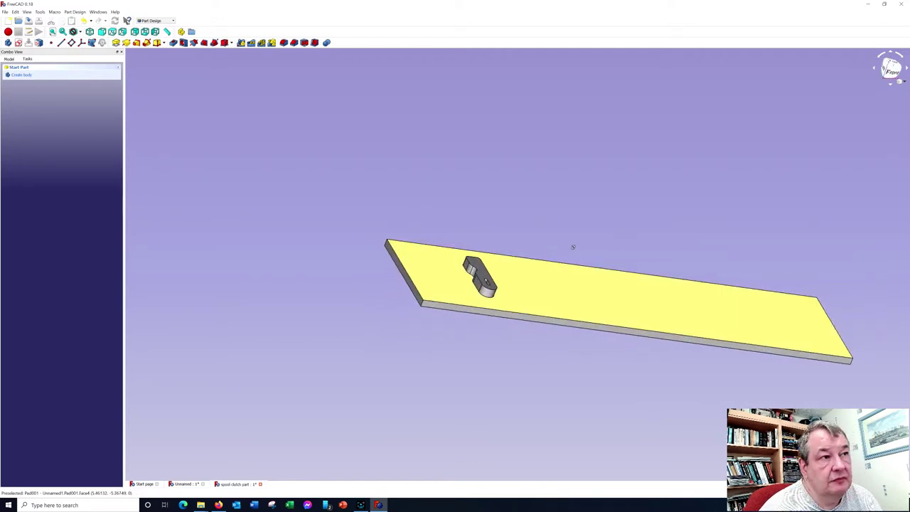
# Select the base plate face and cancel a linear pattern started from the wrong feature.
pyautogui.press('2')
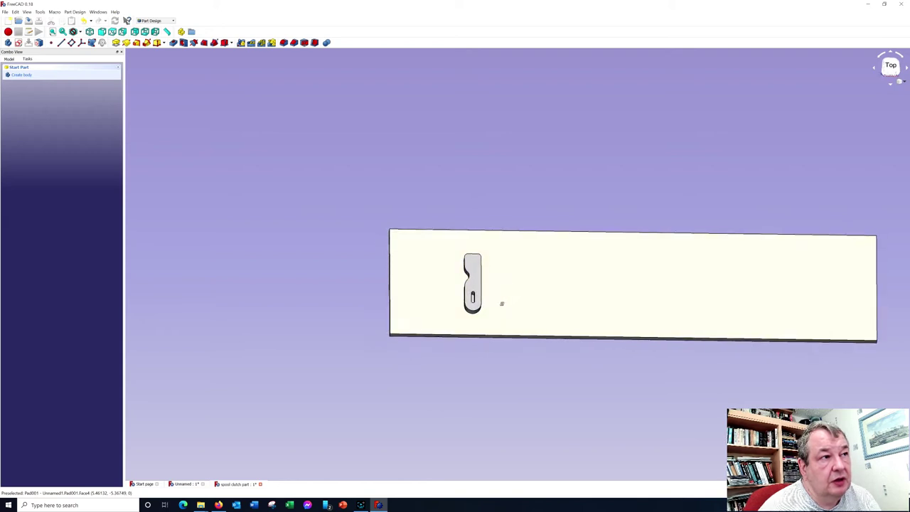
pyautogui.click(476, 266)
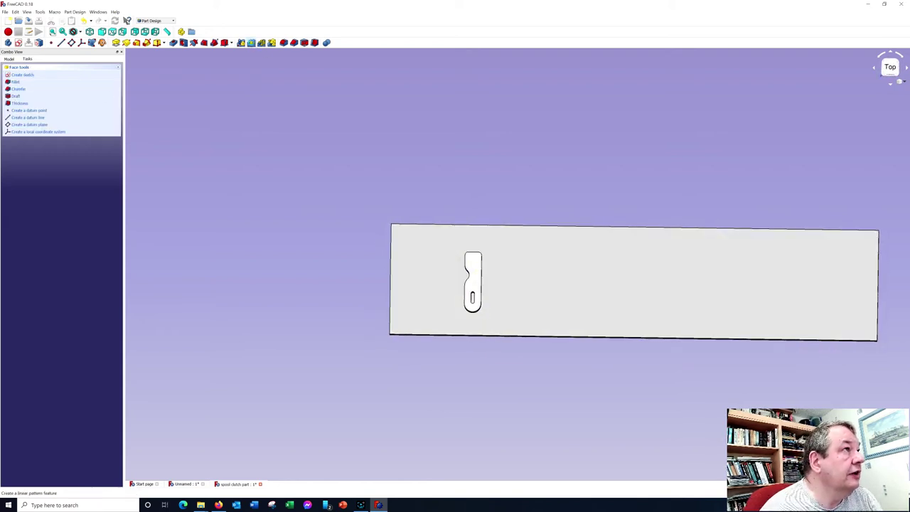
pyautogui.click(251, 43)
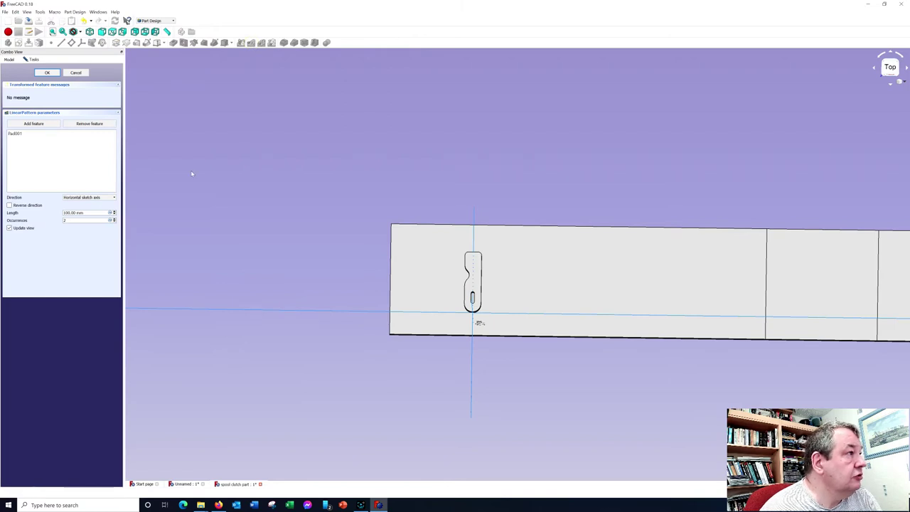
pyautogui.press('Escape')
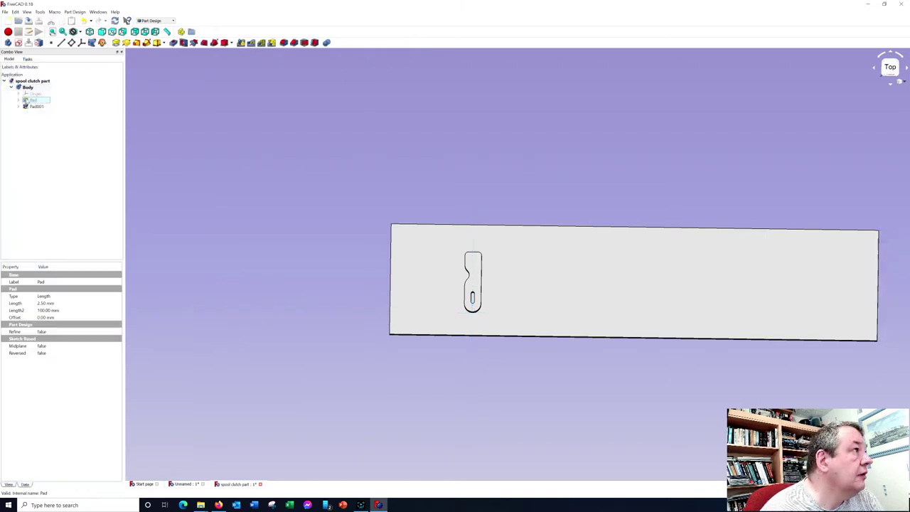
# Linear-pattern the clutch arm, changing the occurrences from 10 to 14.
pyautogui.click(252, 43)
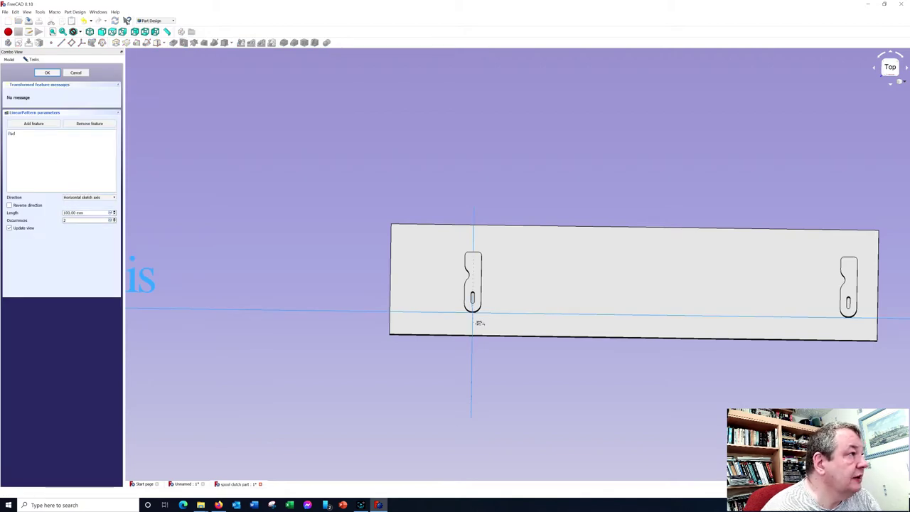
pyautogui.write('10')
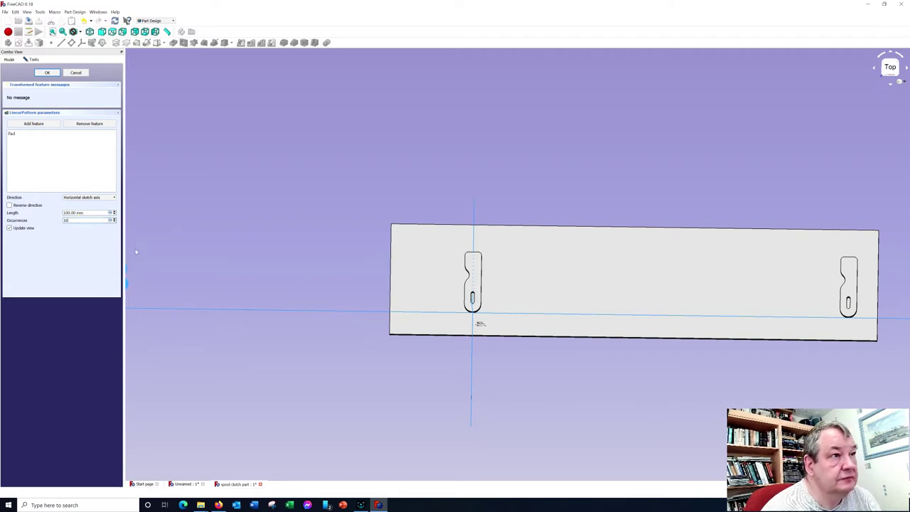
pyautogui.click(85, 213)
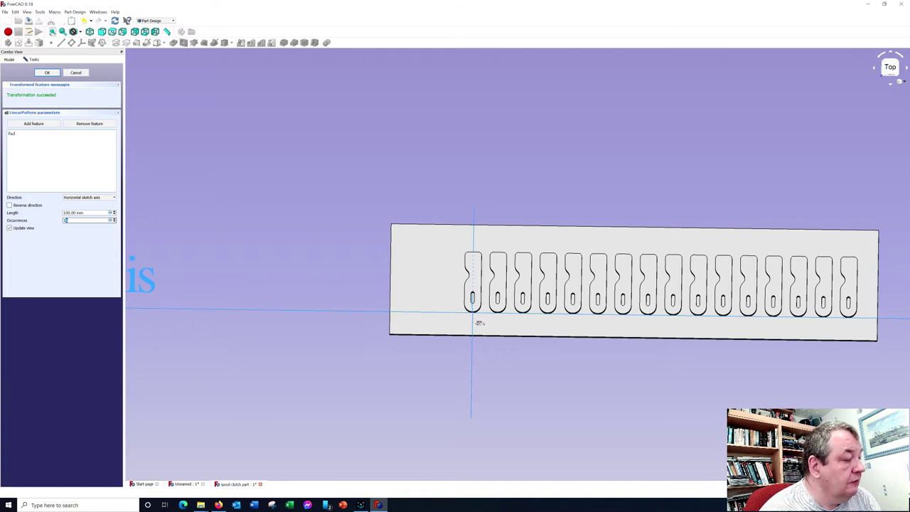
pyautogui.write('14')
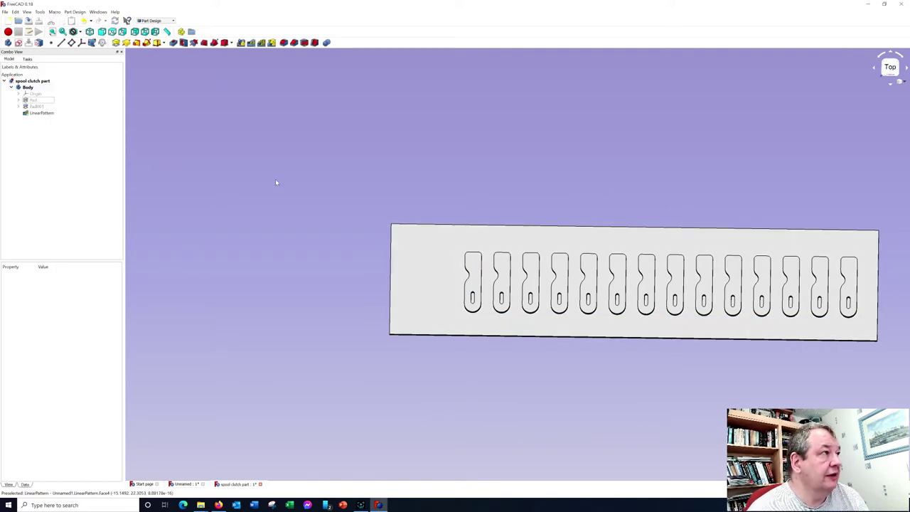
# Expand Pad001 and inspect Sketch001, then close it.
pyautogui.click(31, 107)
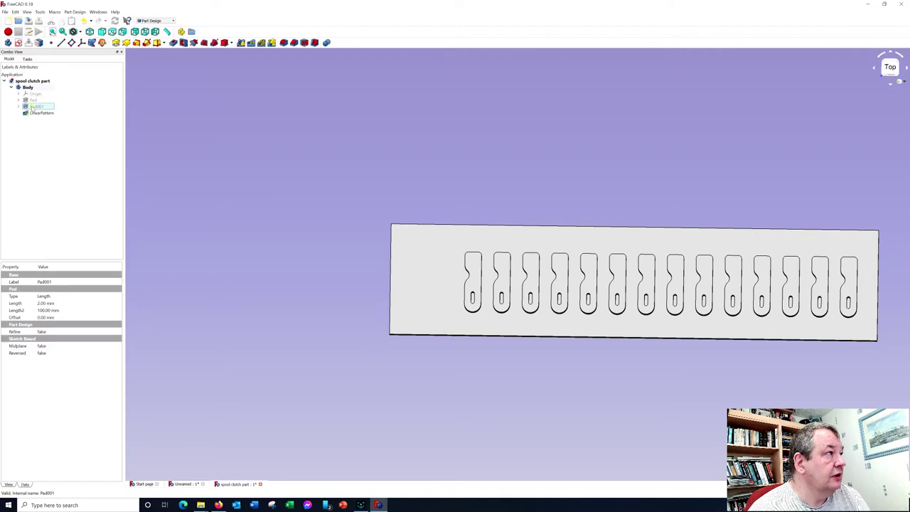
pyautogui.click(17, 106)
pyautogui.doubleClick(41, 113)
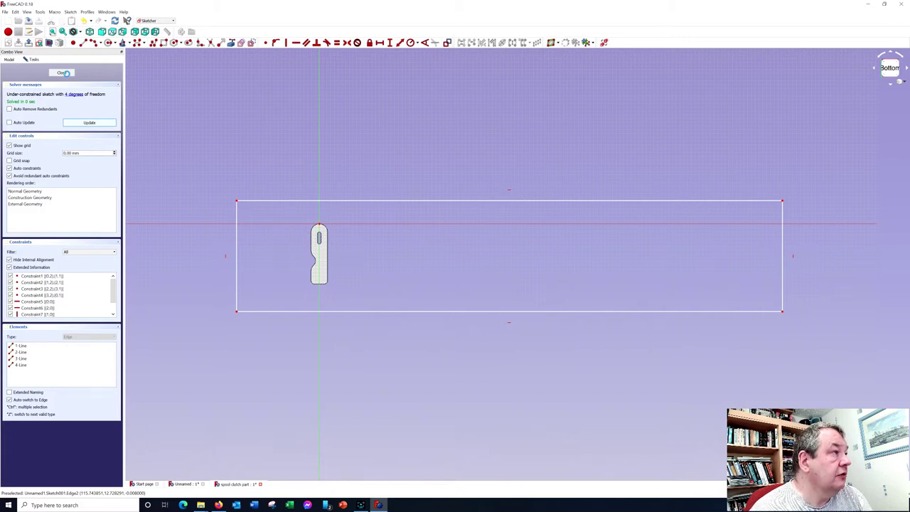
pyautogui.click(64, 73)
pyautogui.click(62, 74)
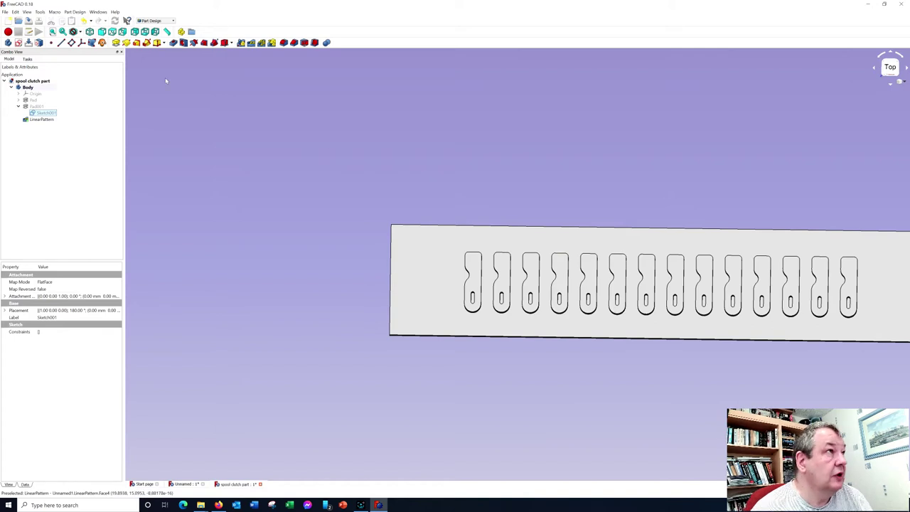
# View the 14-slot plate from the top and orbit to check slot depth.
pyautogui.click(112, 33)
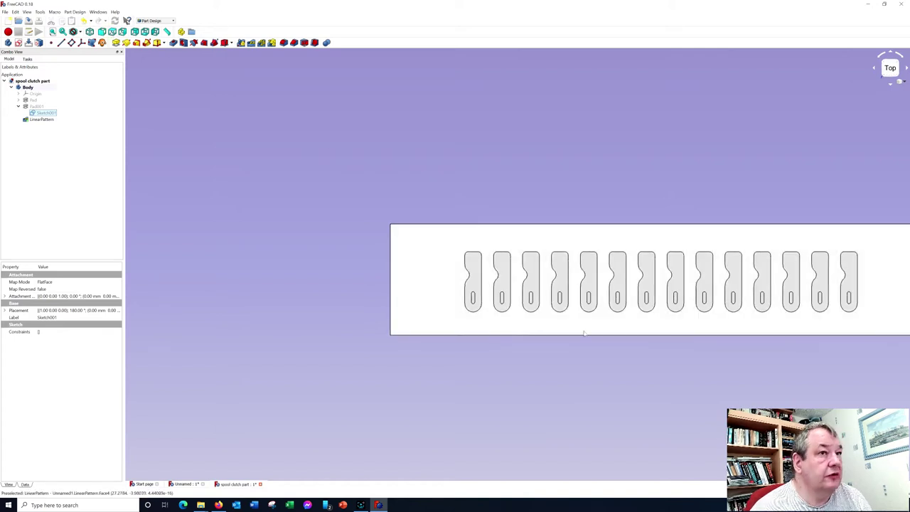
pyautogui.moveTo(631, 362)
pyautogui.mouseDown(button='middle')
pyautogui.moveTo(506, 366)
pyautogui.moveTo(581, 372)
pyautogui.moveTo(597, 328)
pyautogui.moveTo(600, 343)
pyautogui.moveTo(555, 382)
pyautogui.moveTo(563, 390)
pyautogui.mouseUp(button='middle')
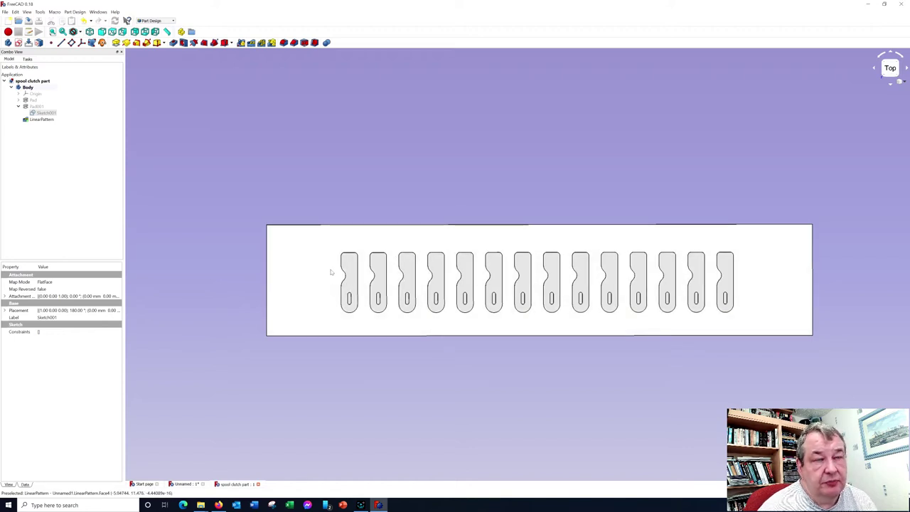
pyautogui.moveTo(330, 272); pyautogui.dragTo(351, 274, button='middle')
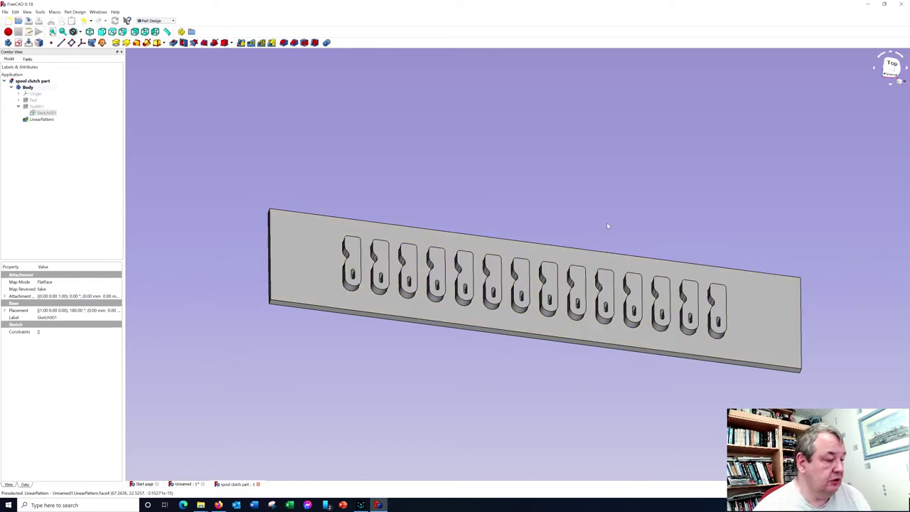
pyautogui.moveTo(608, 226); pyautogui.dragTo(560, 247, button='middle')
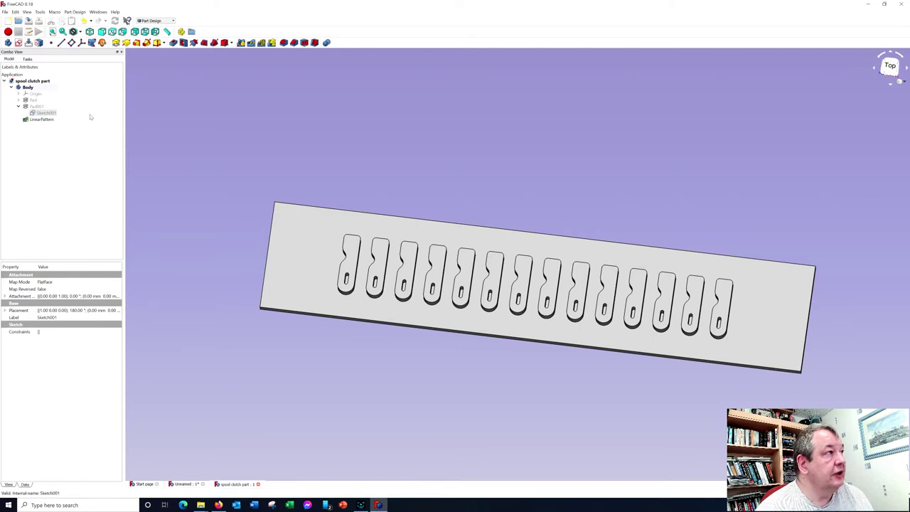
# Create a new body and rename Body002 to 'upper mold'.
pyautogui.click(27, 59)
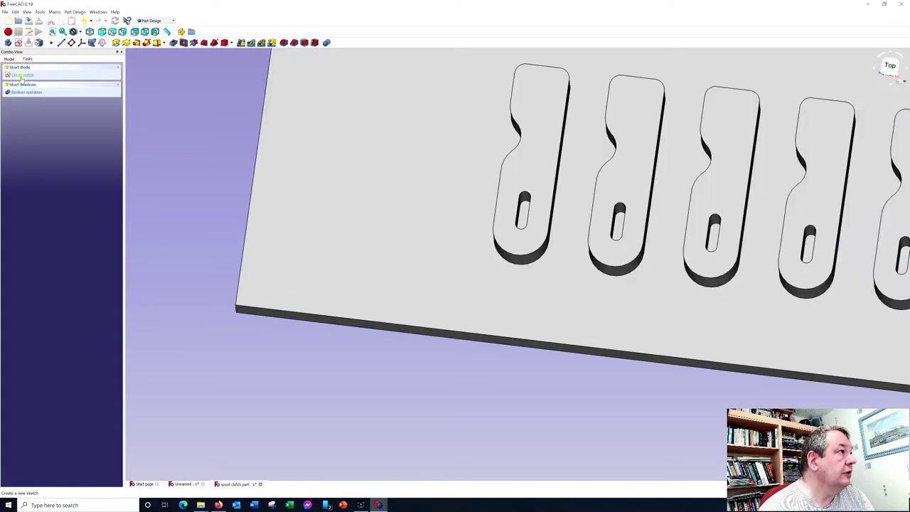
pyautogui.click(21, 75)
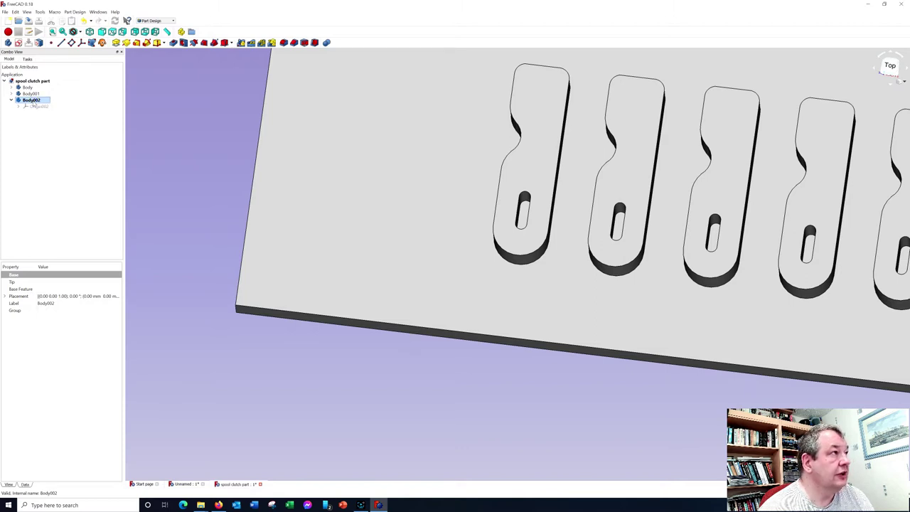
pyautogui.rightClick(41, 101)
pyautogui.click(79, 187)
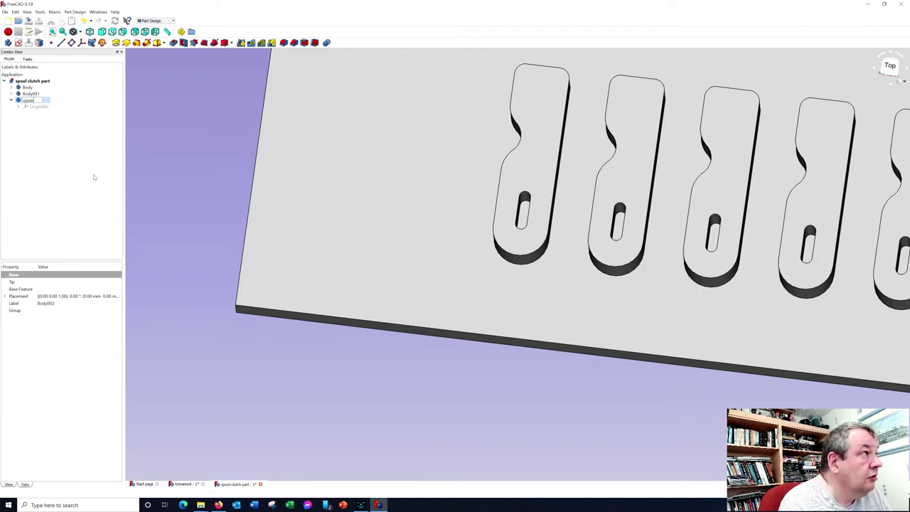
pyautogui.write('upper mold')
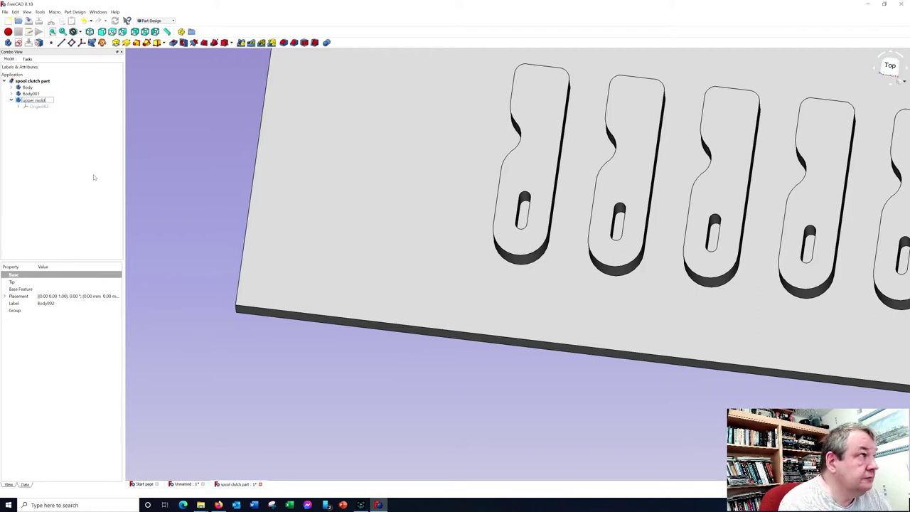
pyautogui.press('Return')
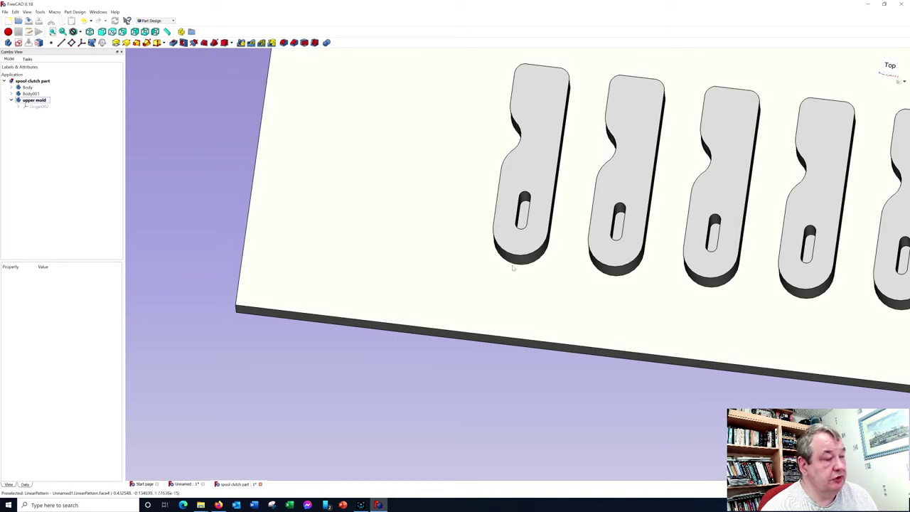
pyautogui.scroll(-2, 519, 268)
pyautogui.scroll(-5, 498, 256)
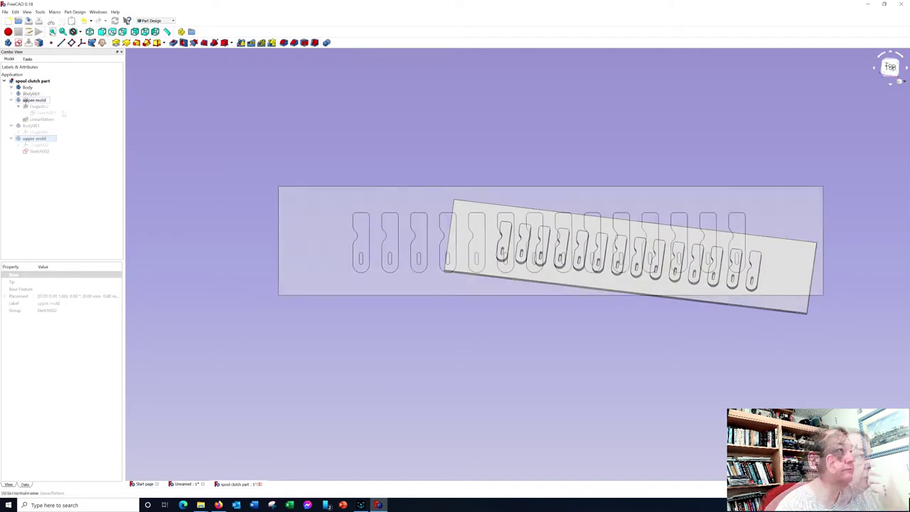
# In Sketch002, snap to a 1 mm grid and draw a rectangle over the whole plate.
pyautogui.doubleClick(39, 151)
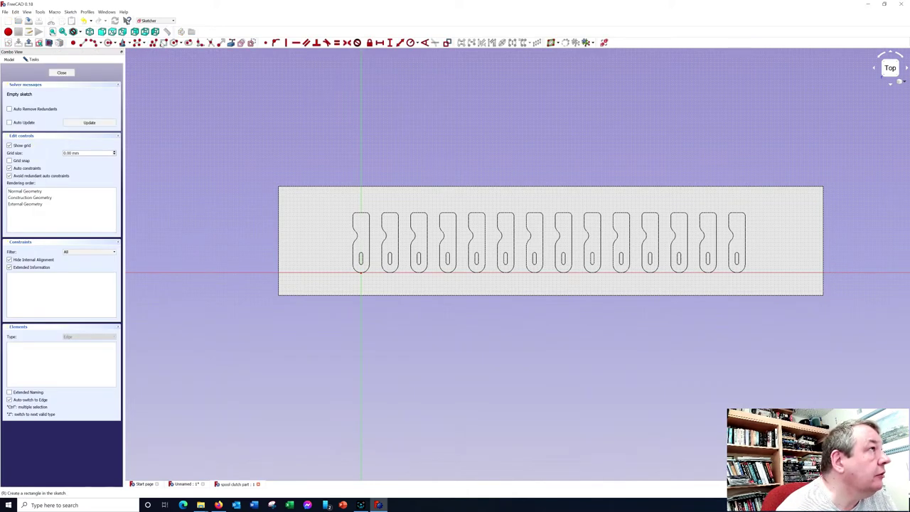
pyautogui.click(163, 42)
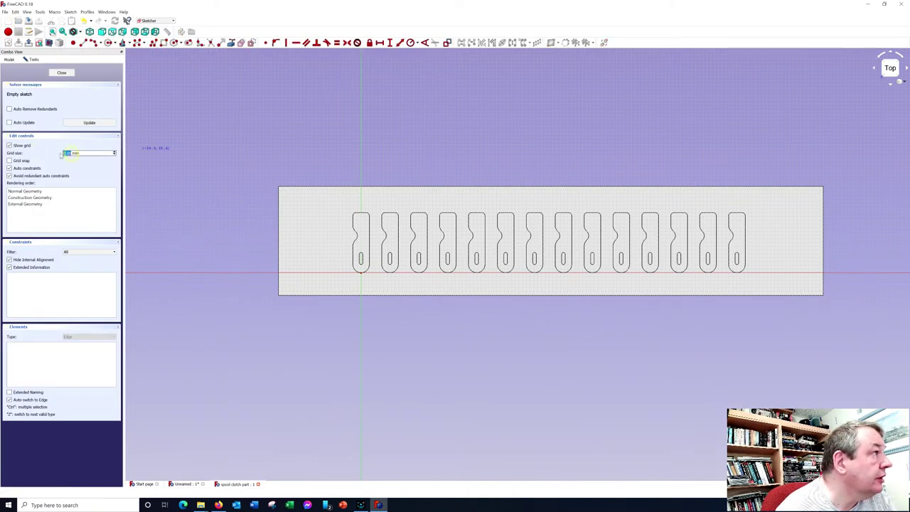
pyautogui.write('1')
pyautogui.click(9, 161)
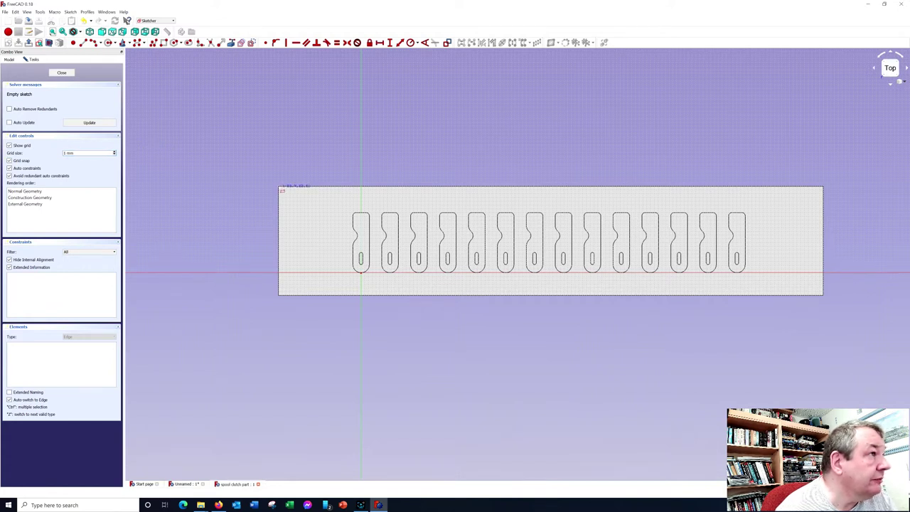
pyautogui.scroll(4, 281, 189)
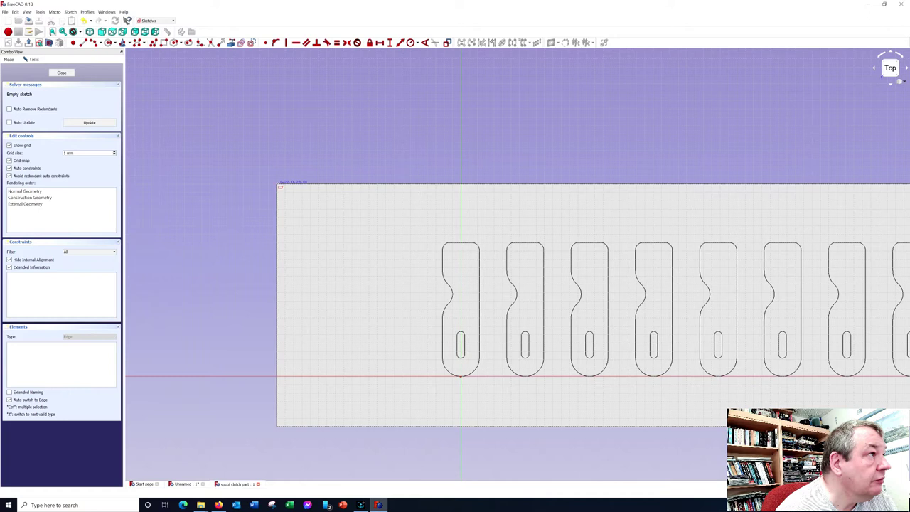
pyautogui.scroll(-3, 640, 348)
pyautogui.scroll(-3, 666, 360)
pyautogui.scroll(8, 666, 361)
pyautogui.scroll(4, 670, 346)
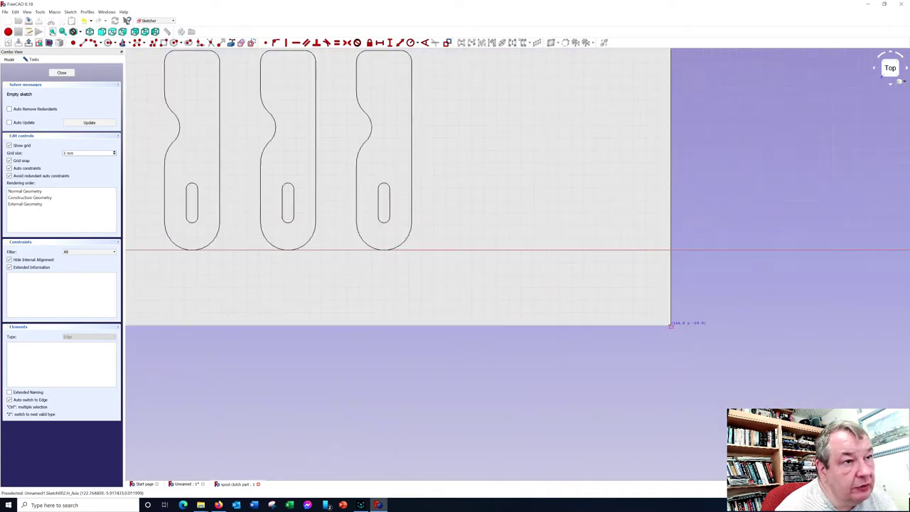
pyautogui.click(672, 326)
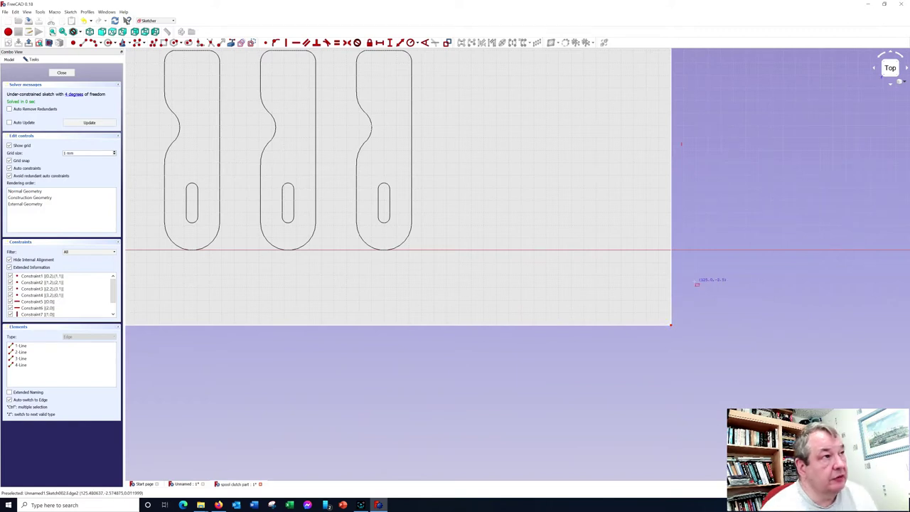
pyautogui.click(63, 74)
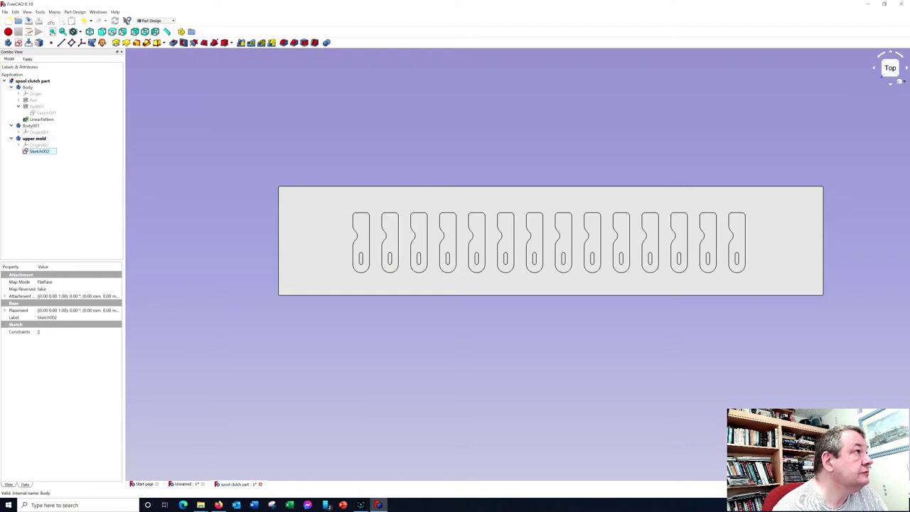
# Pad the upper mold rectangle 2 mm and orbit to inspect the slab.
pyautogui.click(27, 59)
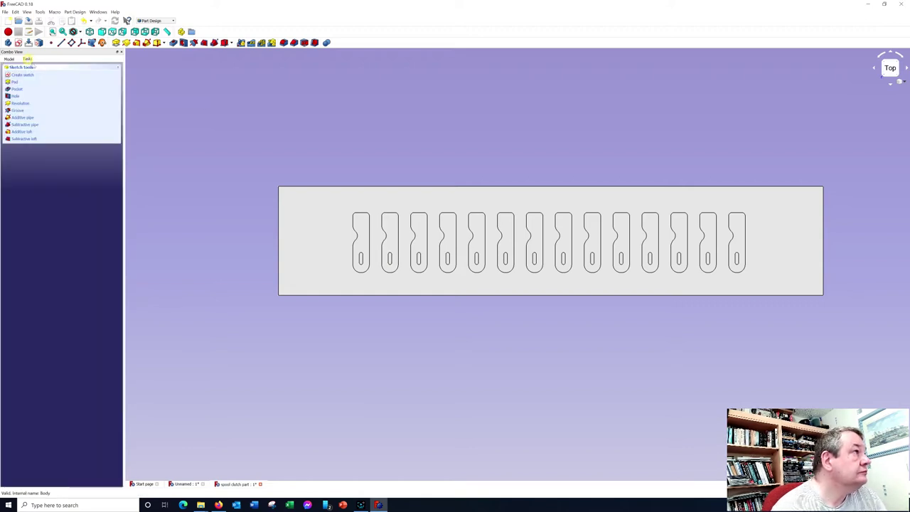
pyautogui.click(16, 86)
pyautogui.write('2.5')
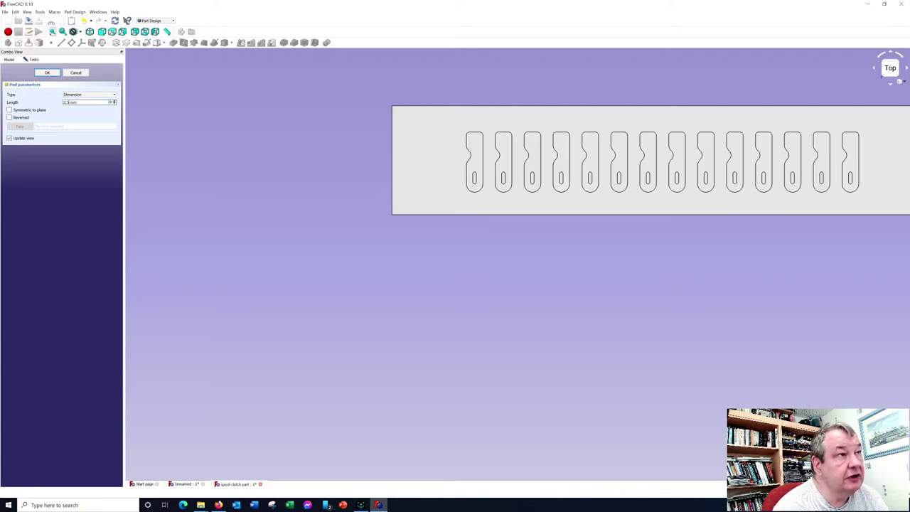
pyautogui.click(49, 73)
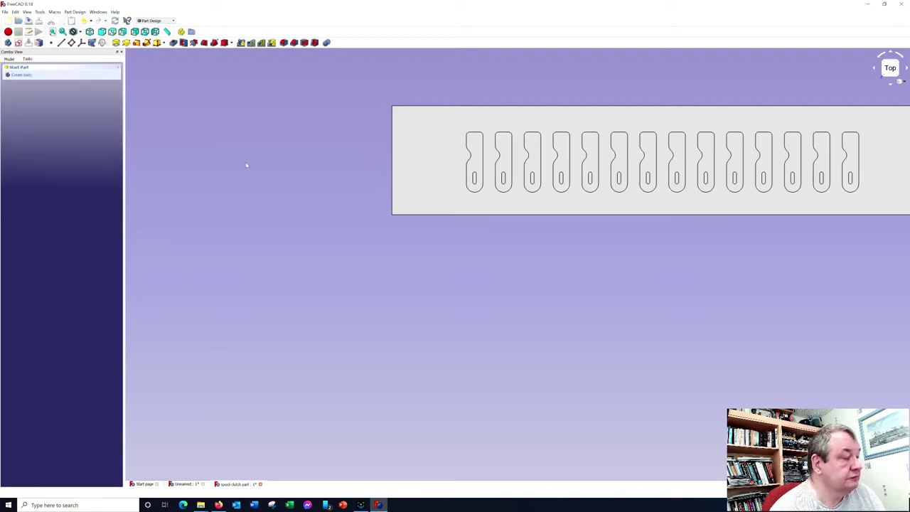
pyautogui.moveTo(334, 226); pyautogui.dragTo(524, 251, button='middle')
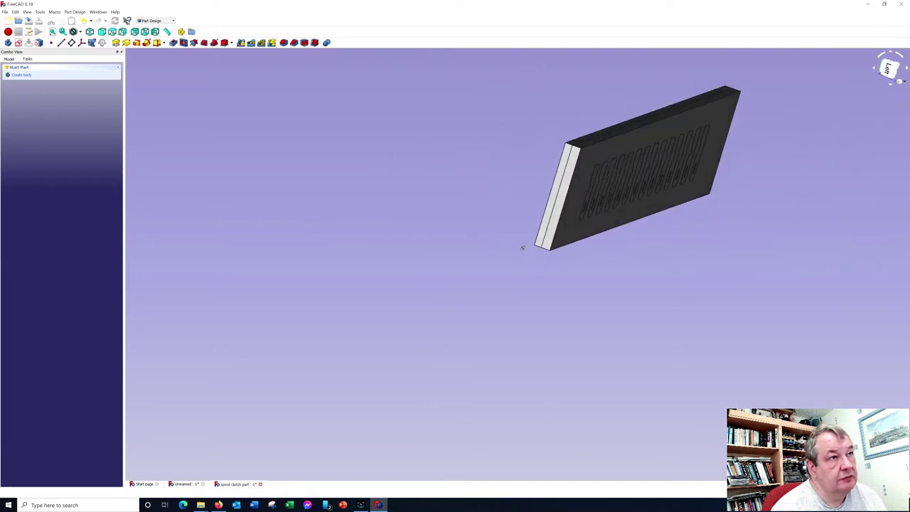
# Select upper mold and Body together, then switch to the Part workbench.
pyautogui.scroll(3, 573, 206)
pyautogui.scroll(3, 609, 193)
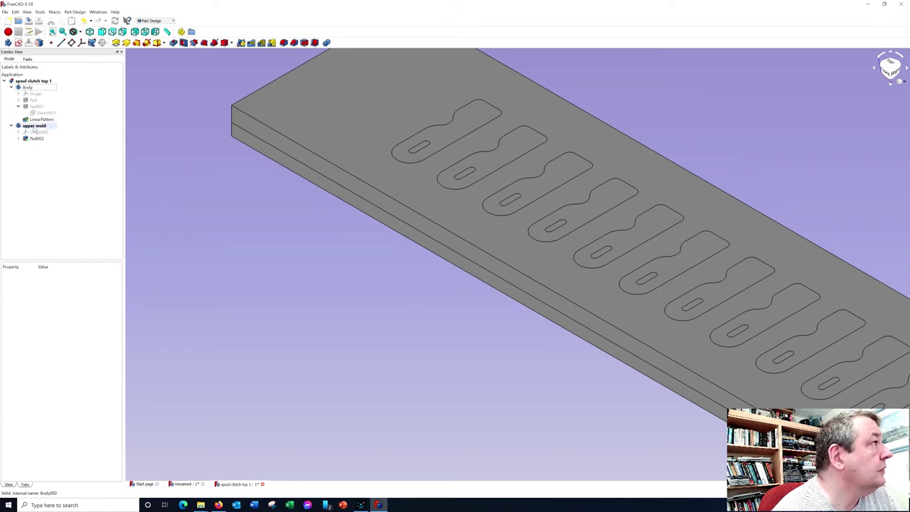
pyautogui.click(44, 126)
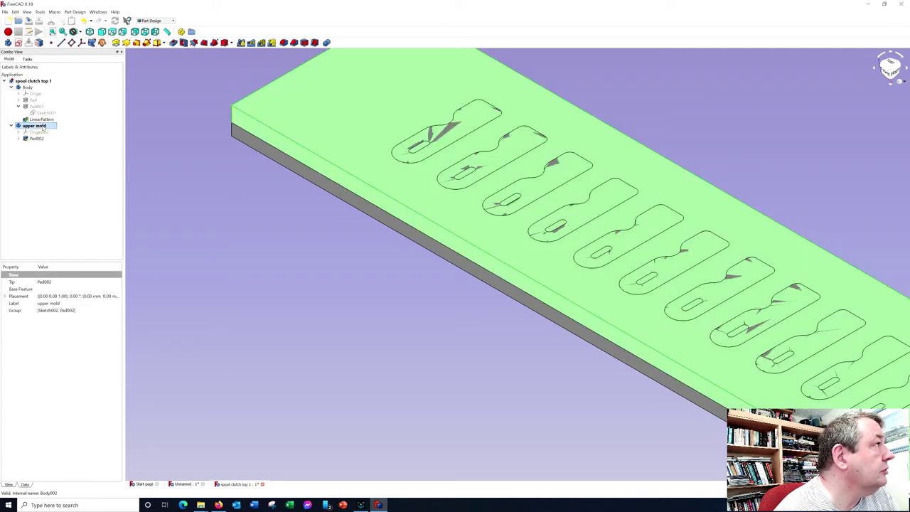
pyautogui.click(28, 88)
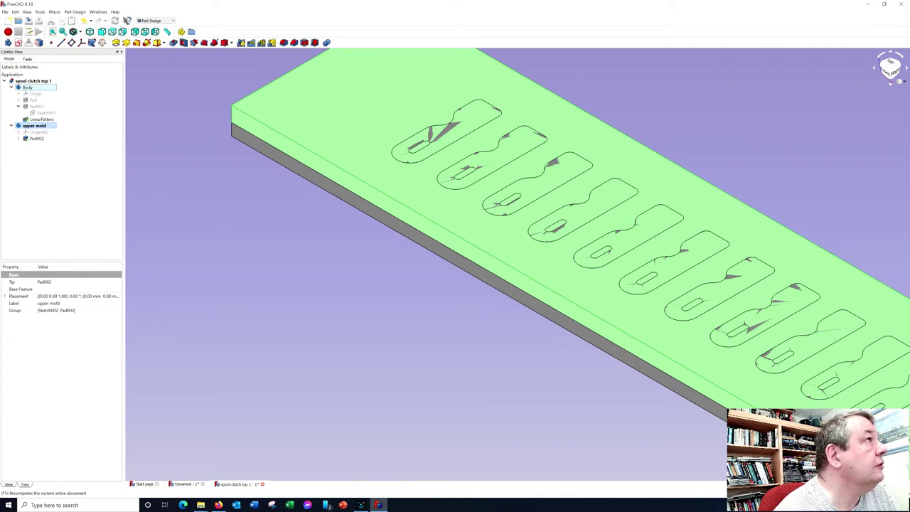
pyautogui.click(154, 20)
pyautogui.click(149, 75)
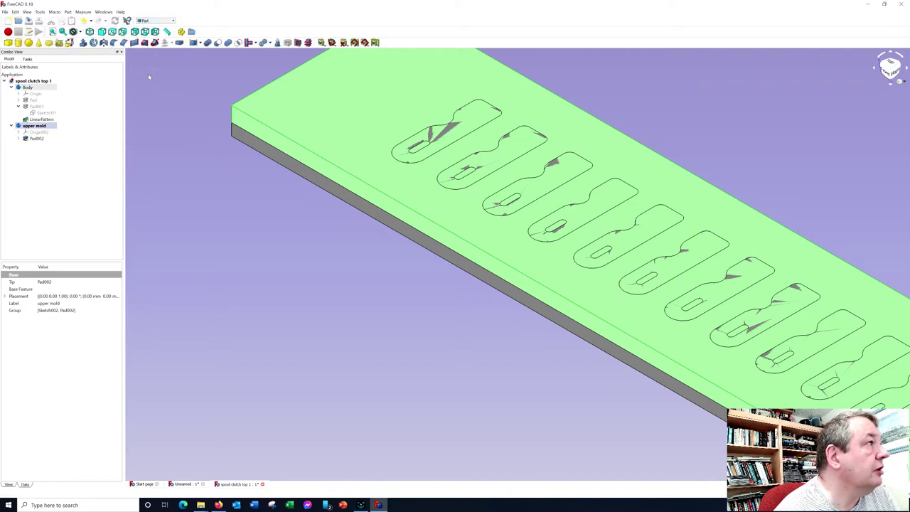
# Apply a Boolean Difference with upper mold as first shape and Body as second.
pyautogui.click(207, 43)
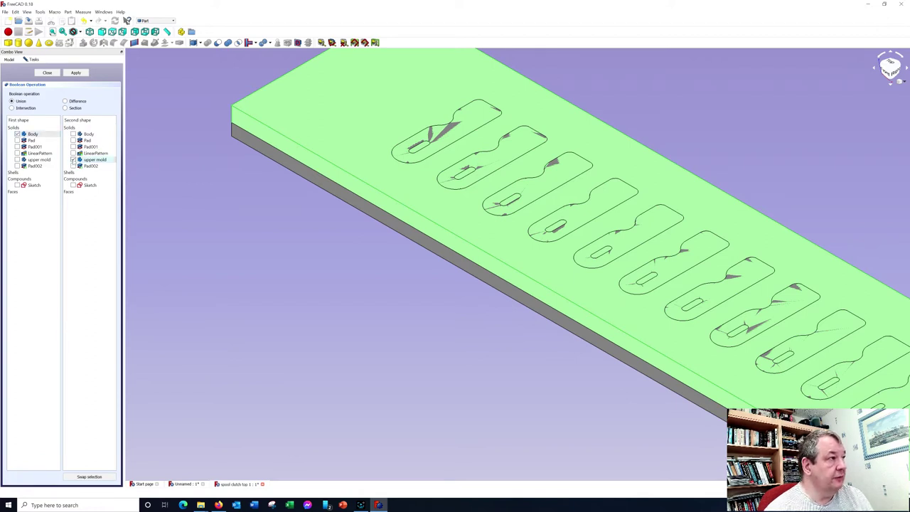
pyautogui.click(65, 101)
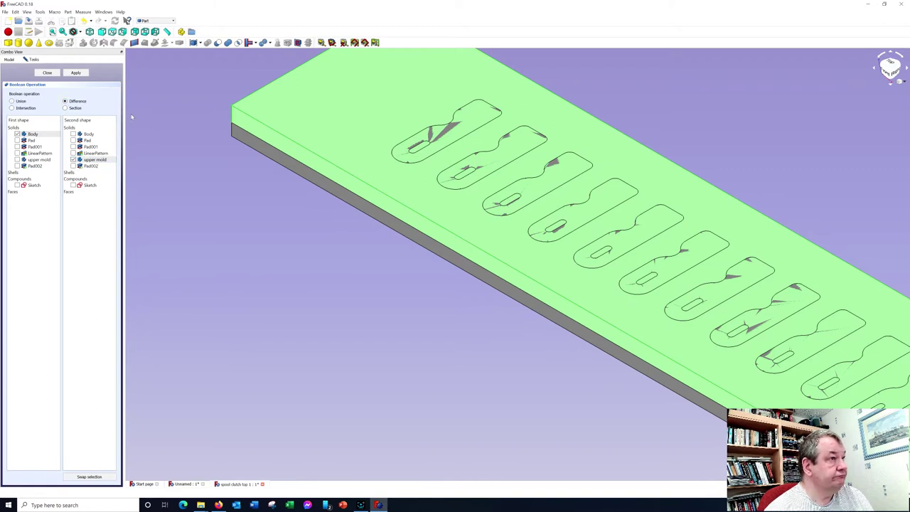
pyautogui.click(75, 73)
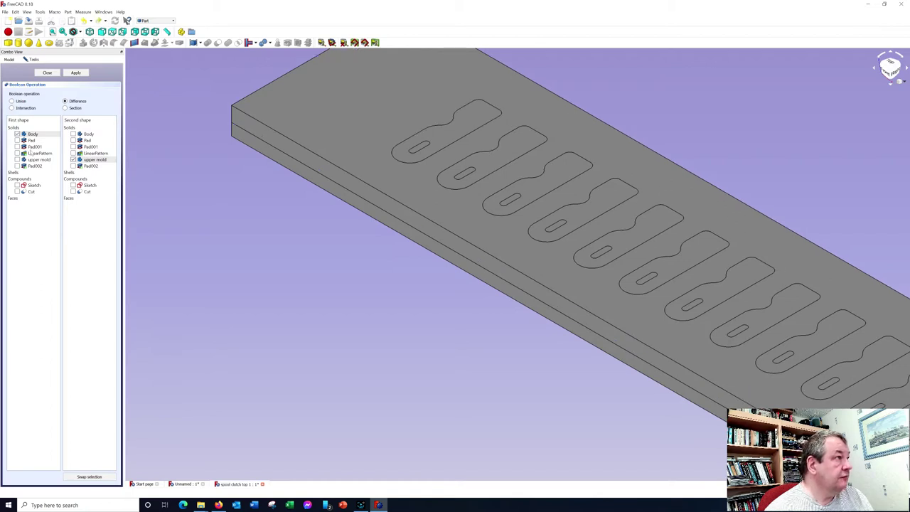
pyautogui.click(18, 159)
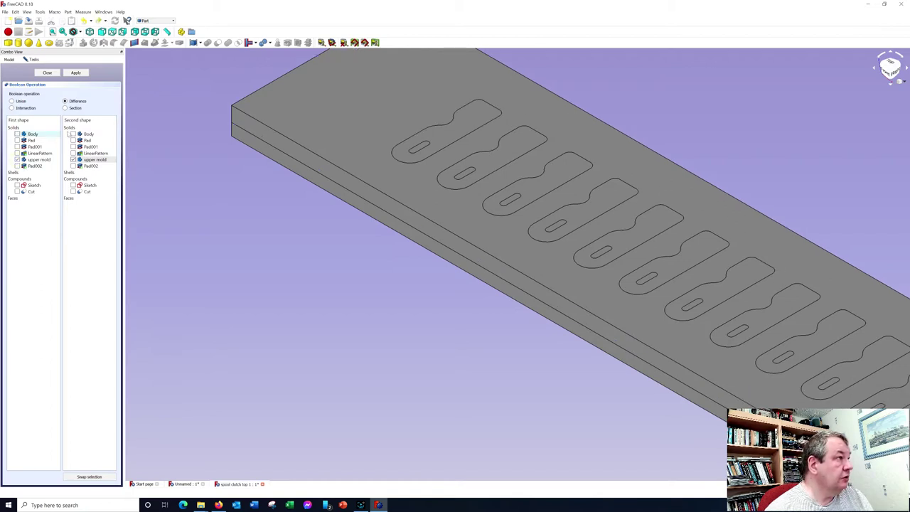
pyautogui.click(73, 134)
pyautogui.click(76, 73)
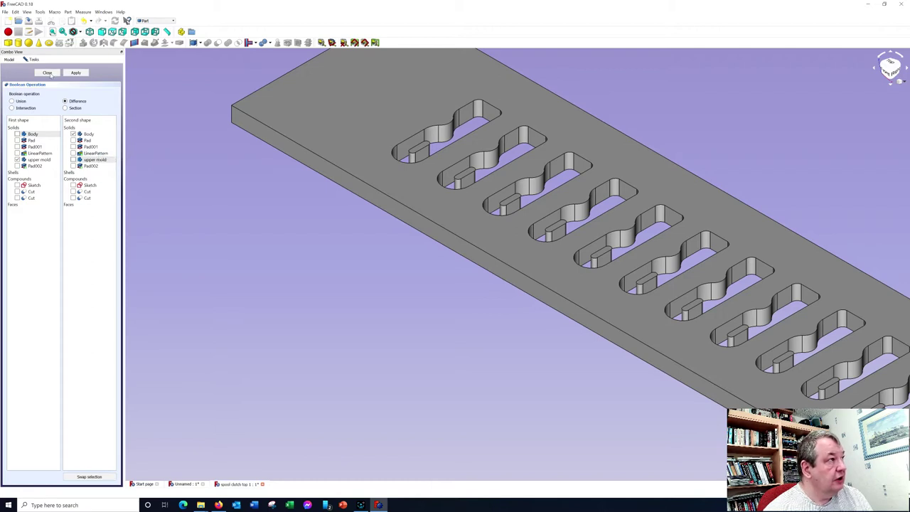
# Close the Boolean task and return to Part Design with the model tree showing.
pyautogui.click(48, 73)
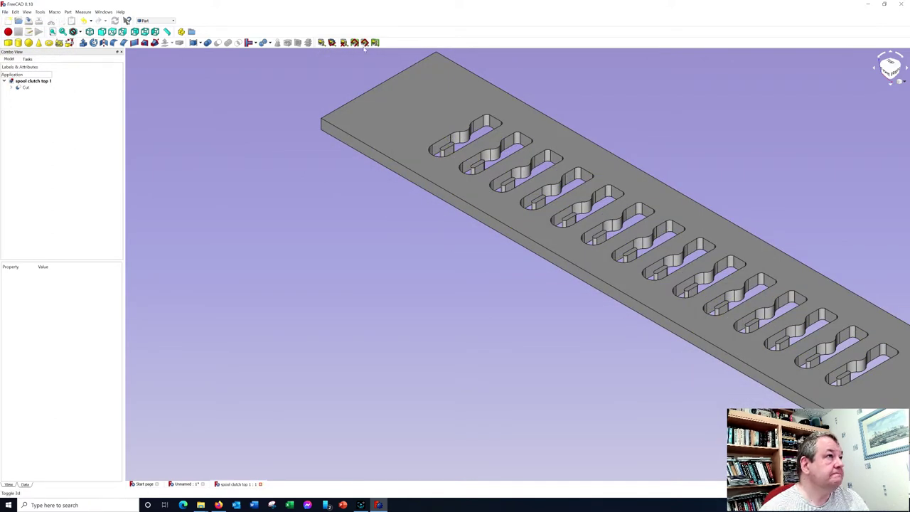
pyautogui.click(159, 21)
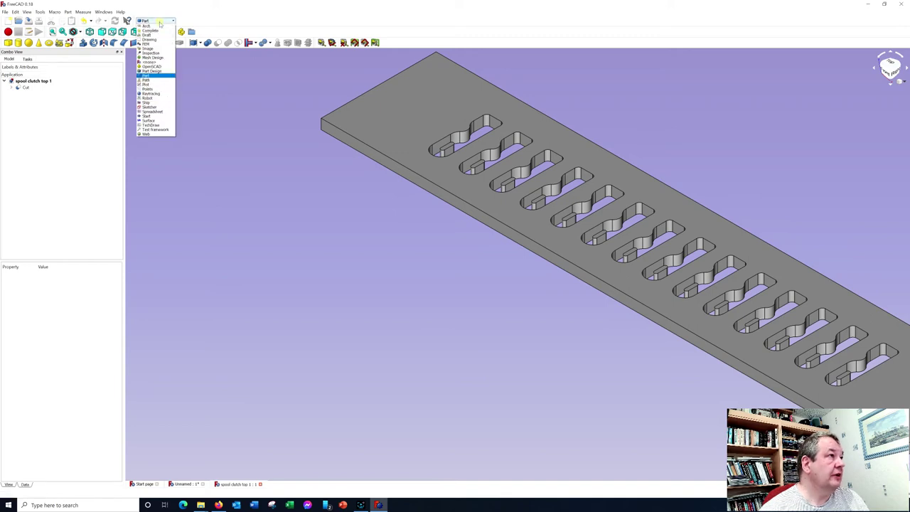
pyautogui.click(153, 71)
pyautogui.click(9, 58)
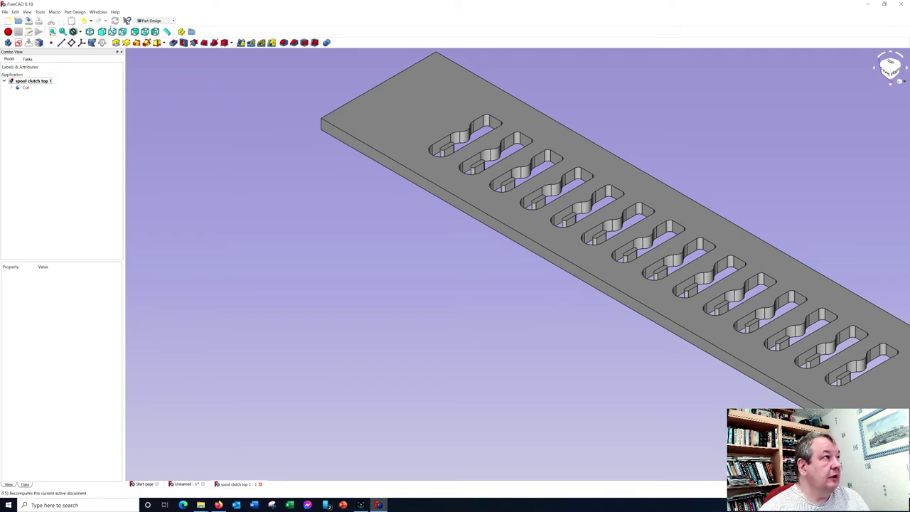
# Fit the Cut plate in Top view, then abandon a sketch referencing another body.
pyautogui.click(113, 31)
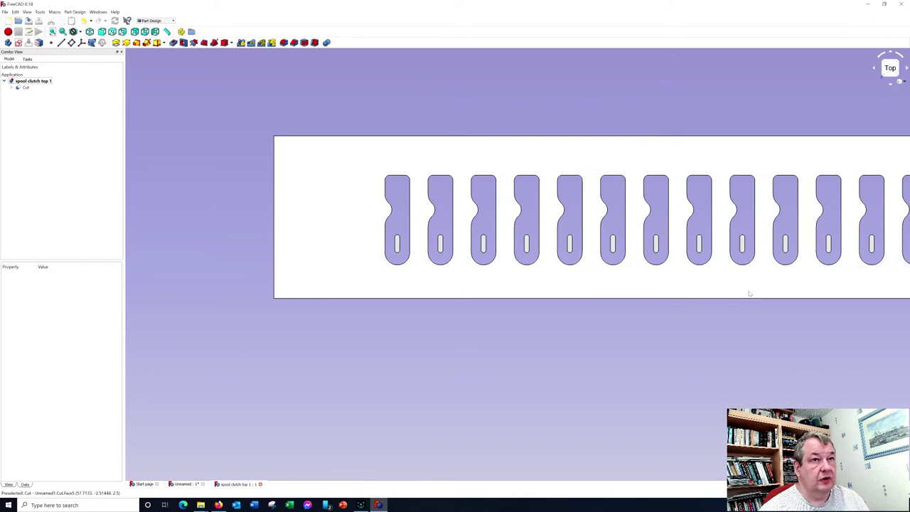
pyautogui.press('v')
pyautogui.press('f')
pyautogui.scroll(-2, 823, 300)
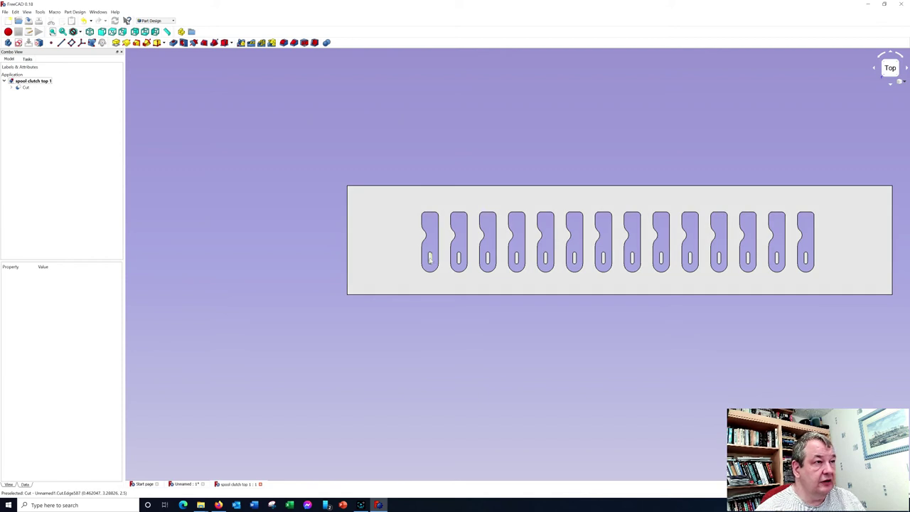
pyautogui.scroll(3, 430, 259)
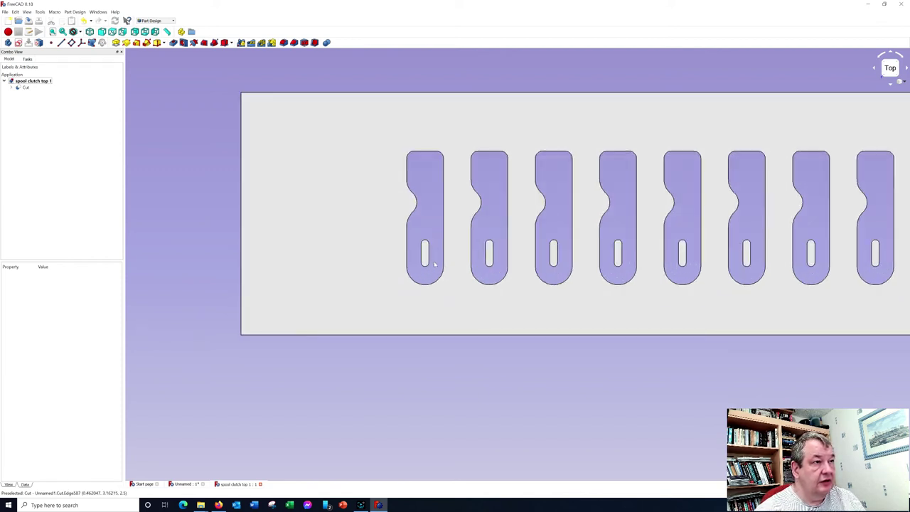
pyautogui.click(425, 259)
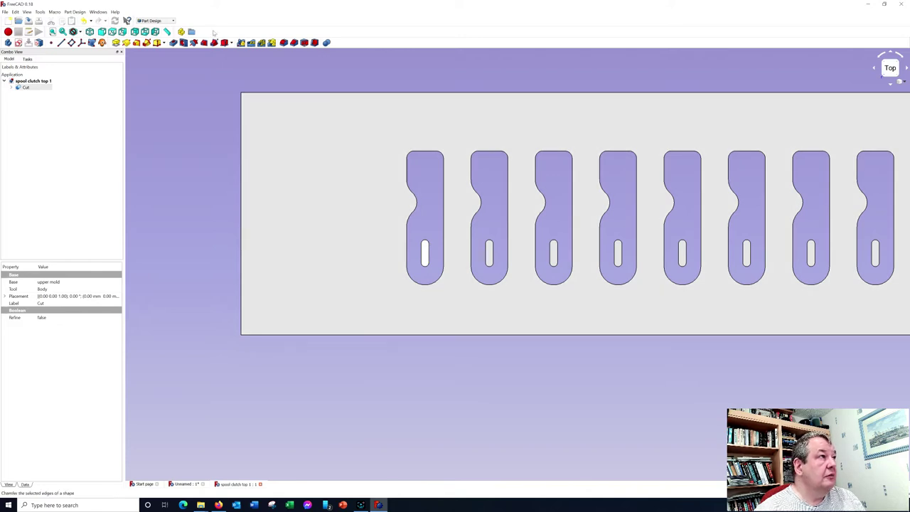
pyautogui.click(27, 59)
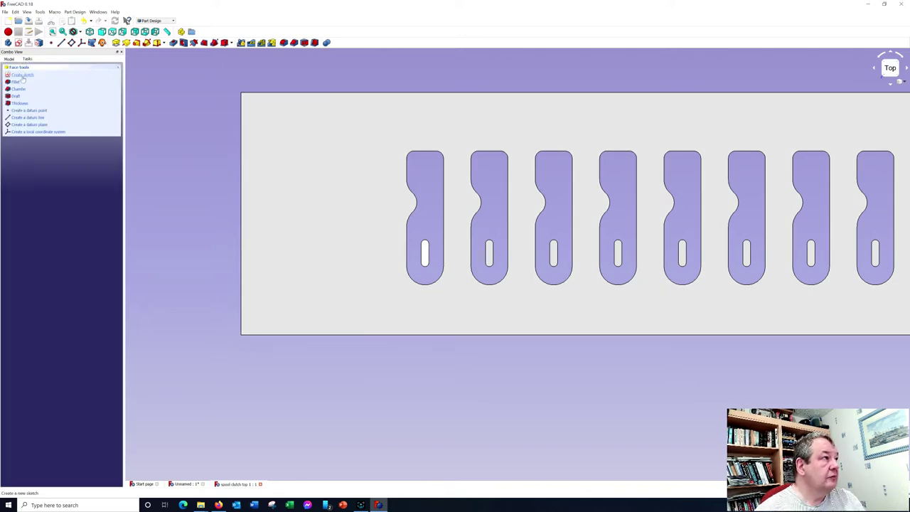
pyautogui.click(23, 75)
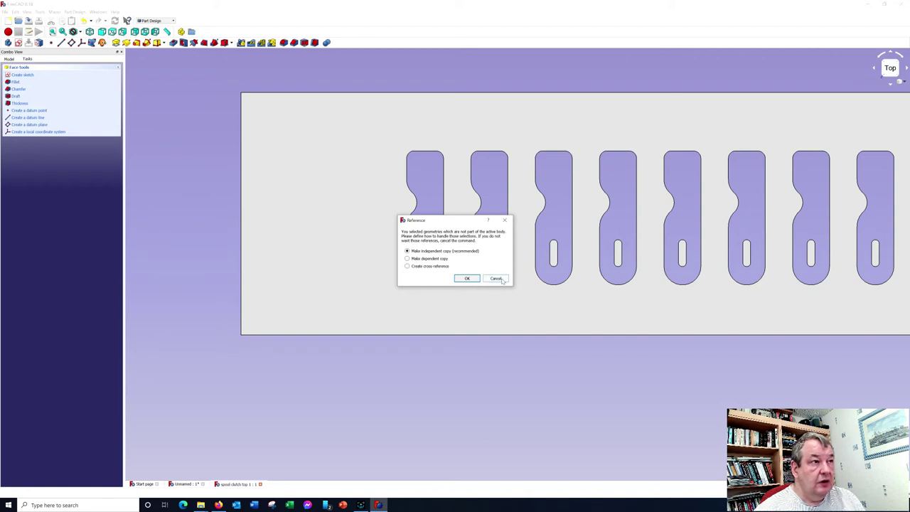
pyautogui.click(500, 280)
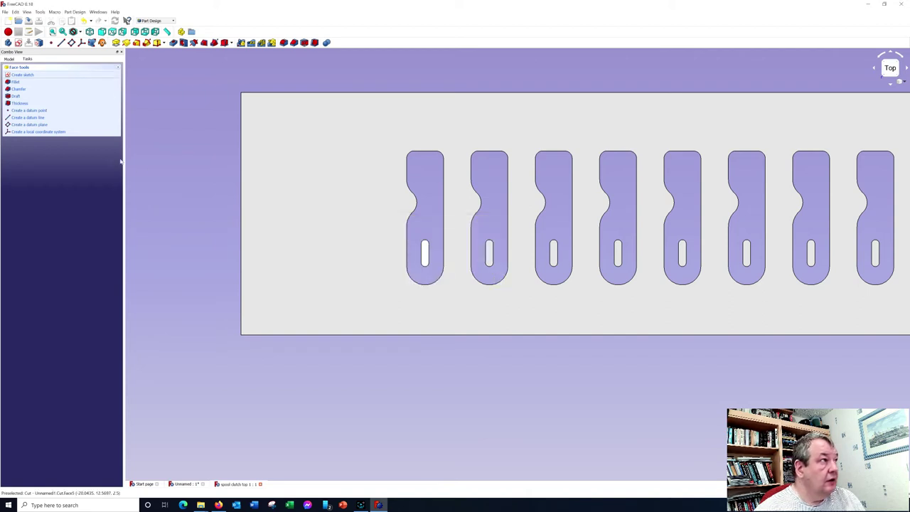
# Create a new Part Design body from the Cut shape, accepting the multiple-solids warning.
pyautogui.click(9, 59)
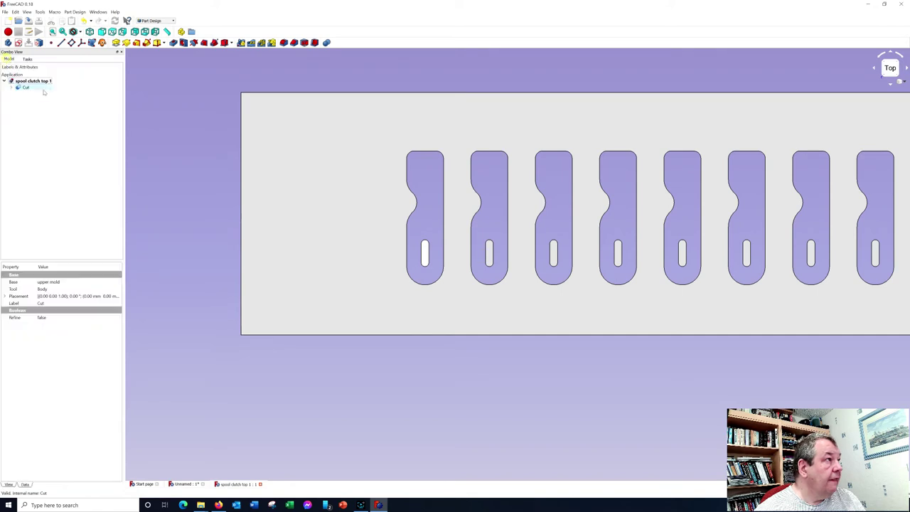
pyautogui.click(25, 87)
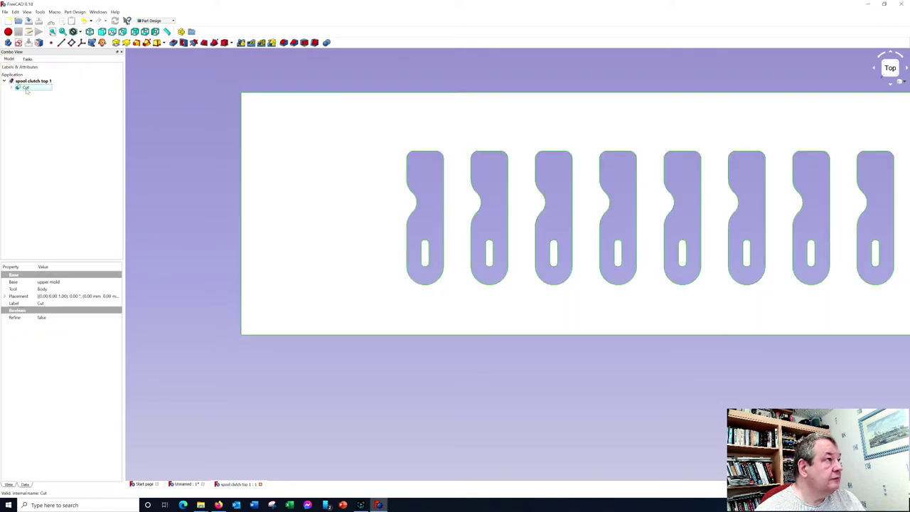
pyautogui.rightClick(27, 91)
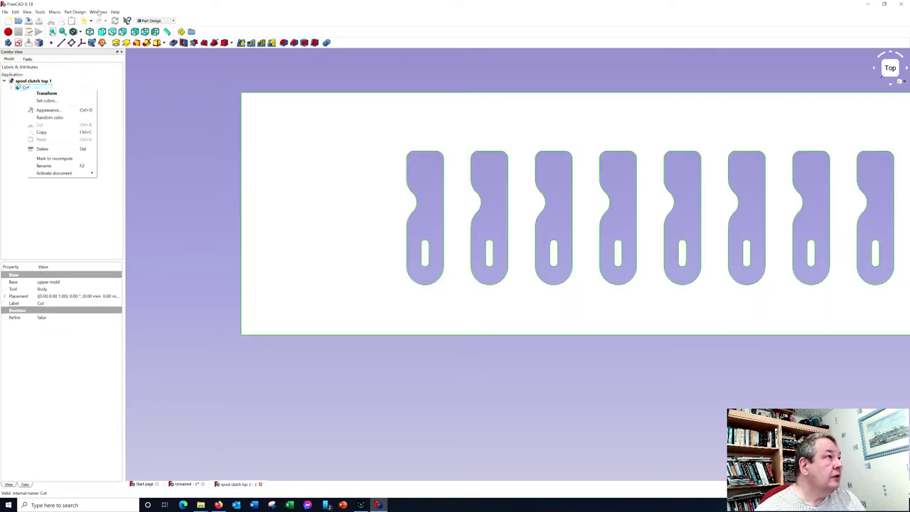
pyautogui.click(71, 13)
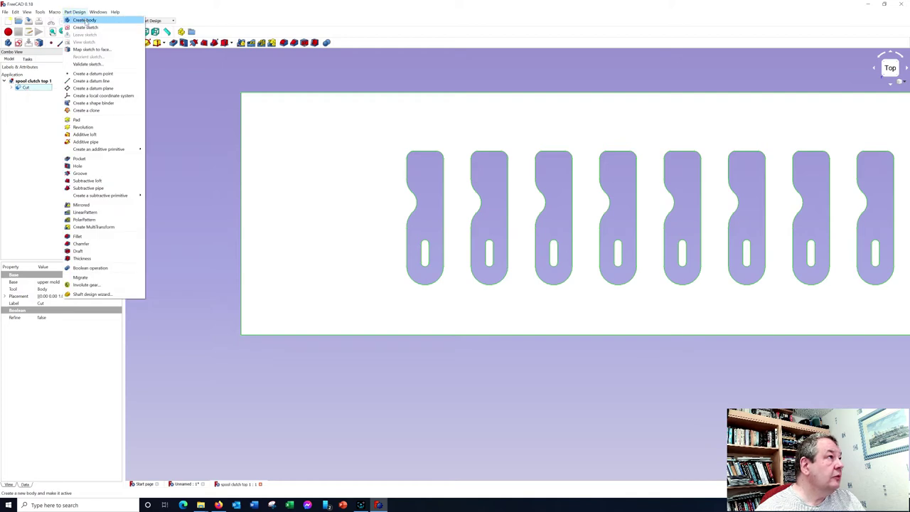
pyautogui.click(85, 20)
pyautogui.click(492, 263)
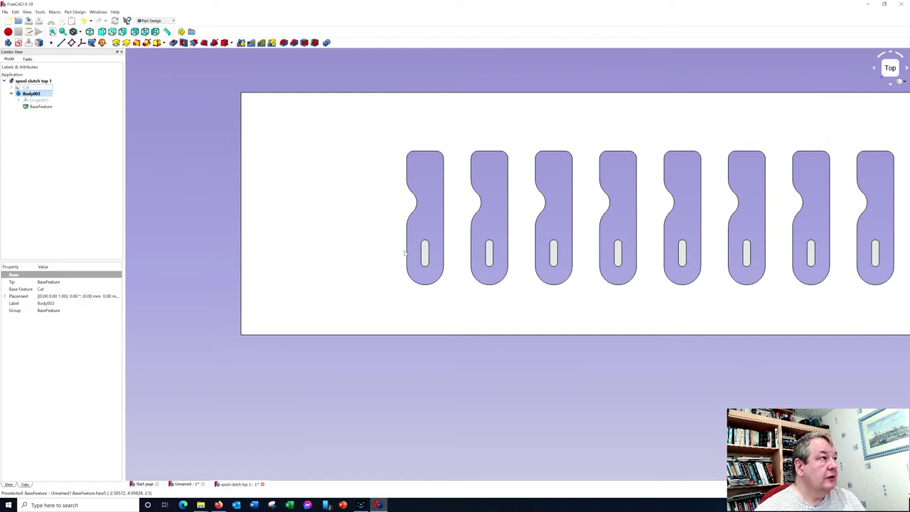
# Sketch on the new body's BaseFeature, drawing rectangles around the first two slots.
pyautogui.click(41, 107)
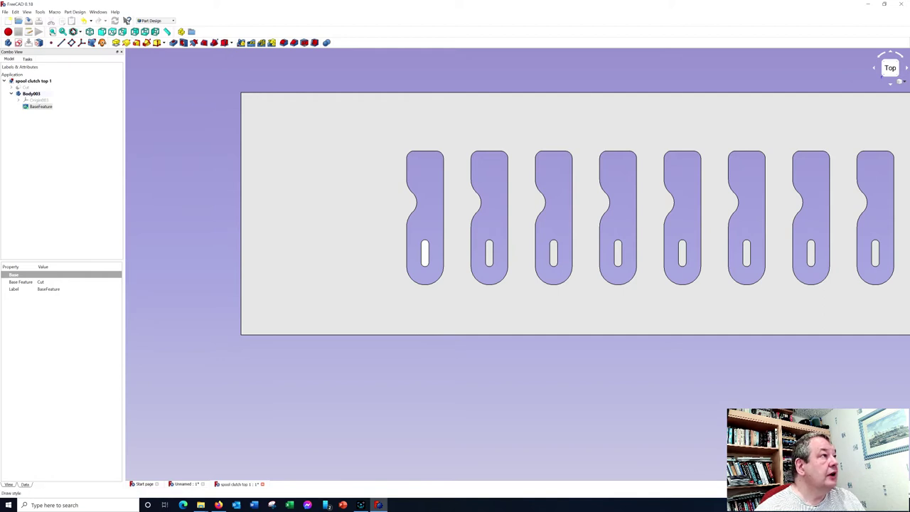
pyautogui.click(25, 59)
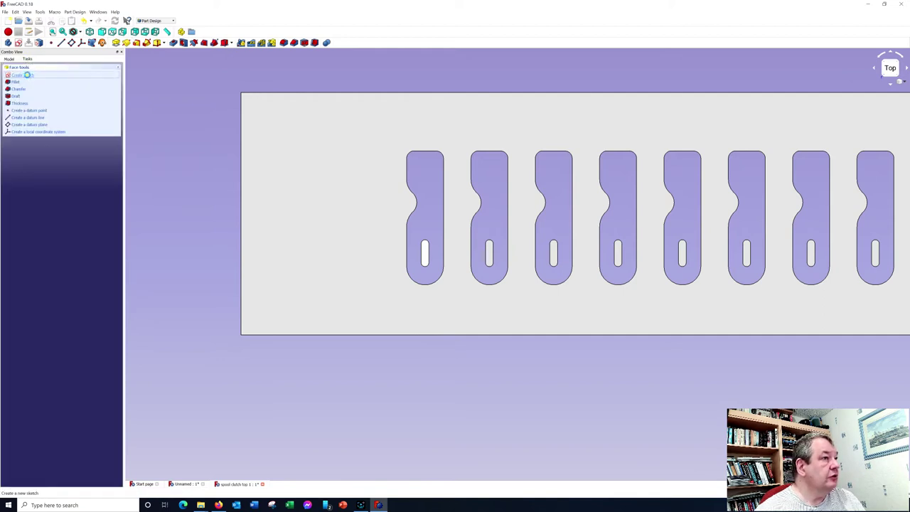
pyautogui.click(27, 75)
pyautogui.scroll(4, 446, 249)
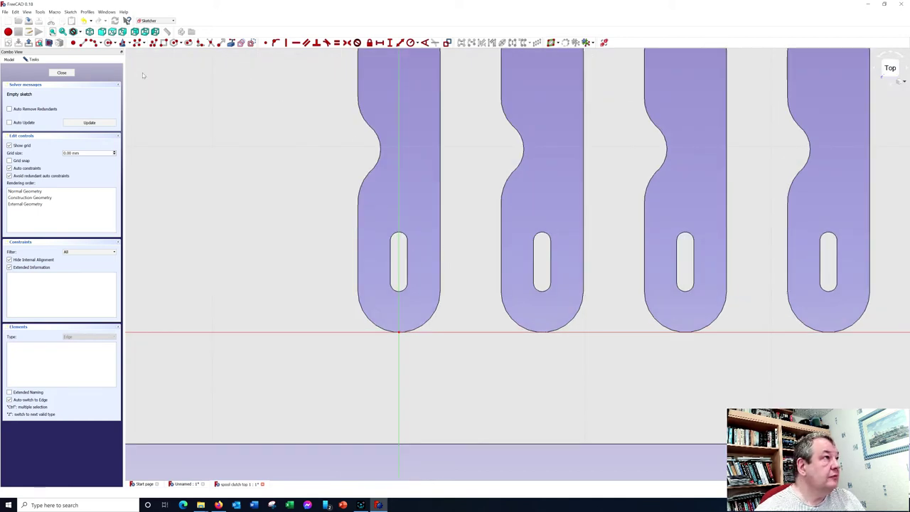
pyautogui.click(163, 42)
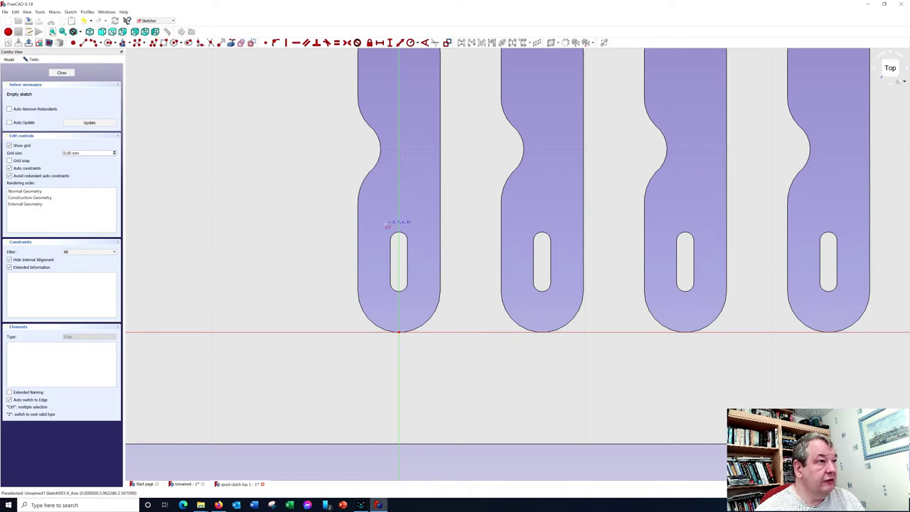
pyautogui.click(385, 225)
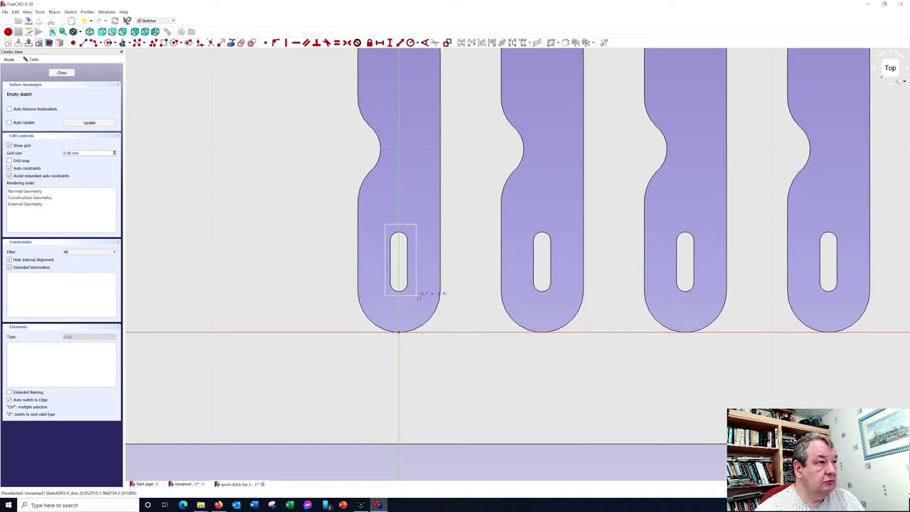
pyautogui.click(416, 295)
pyautogui.click(531, 228)
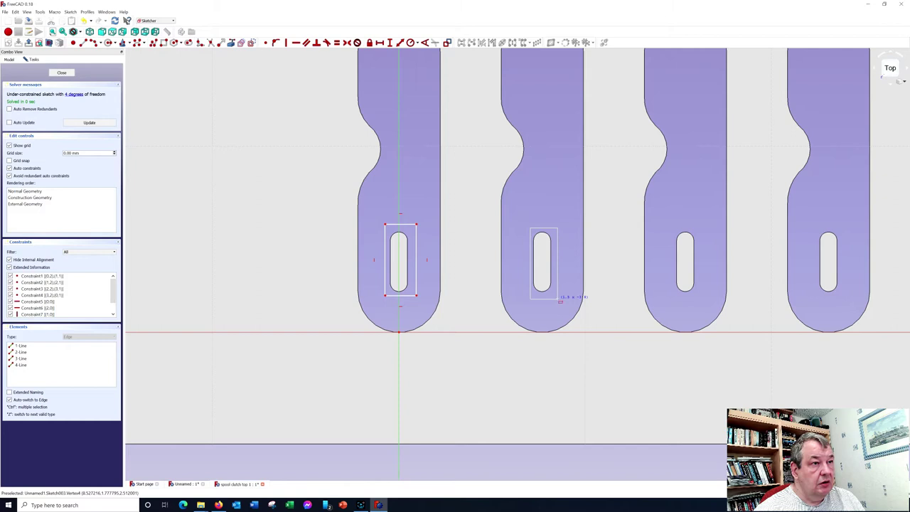
pyautogui.click(558, 298)
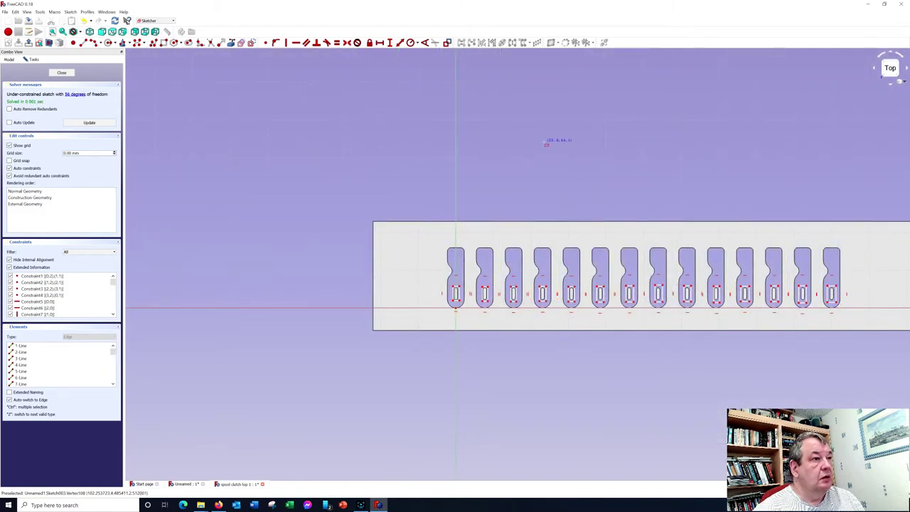
pyautogui.click(64, 74)
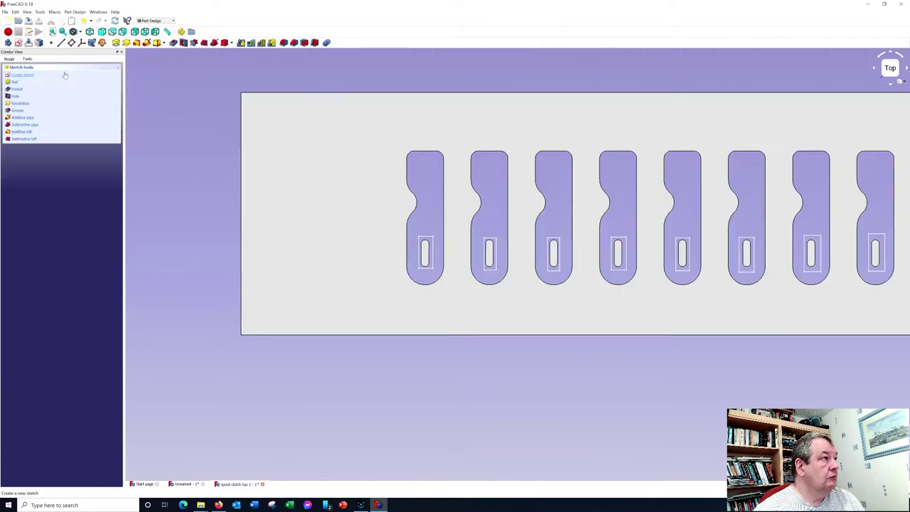
# Pocket the sketched rectangles to cut the small slot pins out of the mould cavities.
pyautogui.click(14, 89)
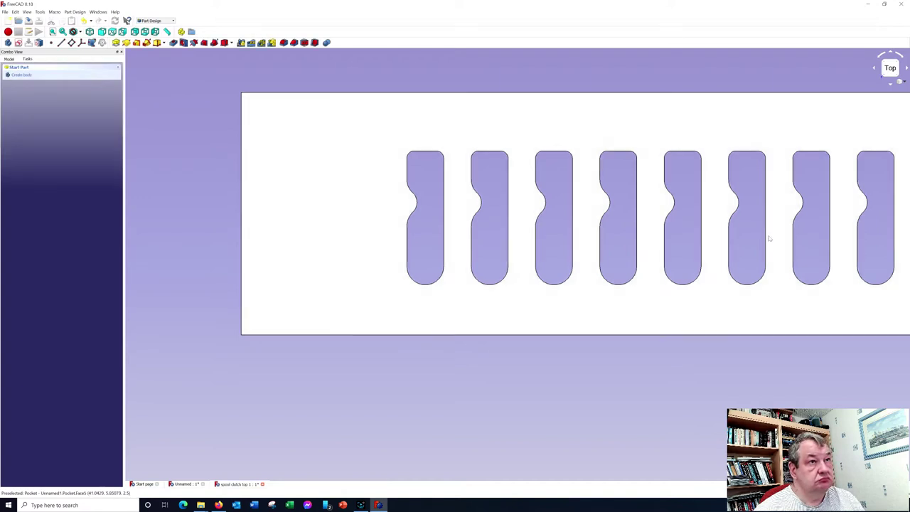
pyautogui.scroll(-3, 768, 238)
pyautogui.scroll(-2, 869, 240)
pyautogui.scroll(4, 869, 240)
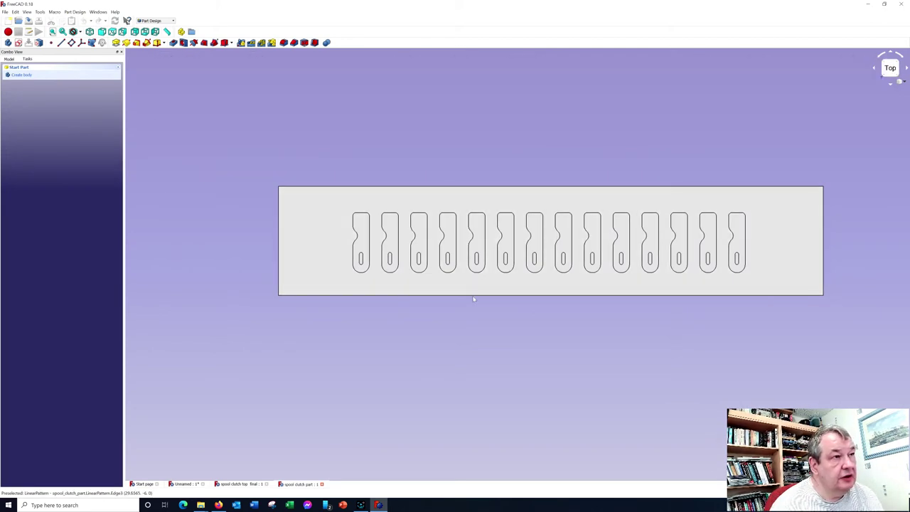
# Create a new sketch on the first clutch-arm slot face of the plate's Body.
pyautogui.moveTo(494, 307); pyautogui.dragTo(510, 249, button='middle')
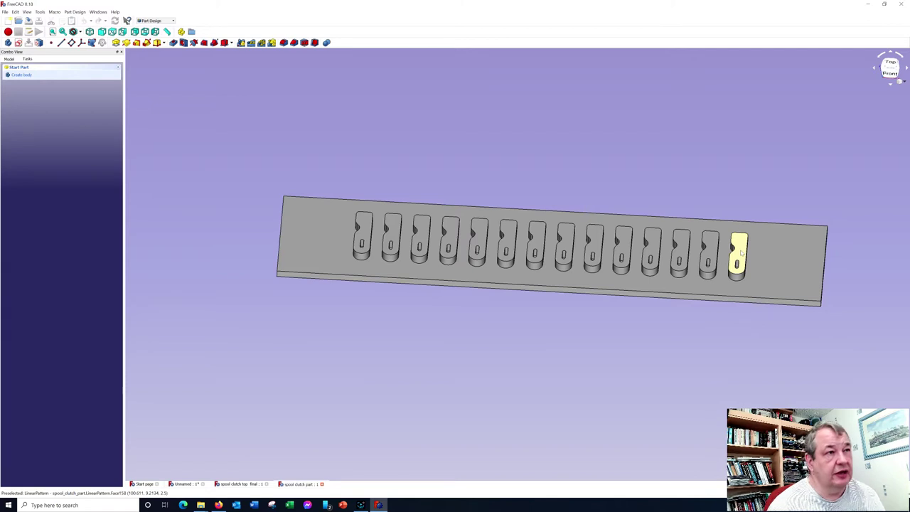
pyautogui.click(362, 231)
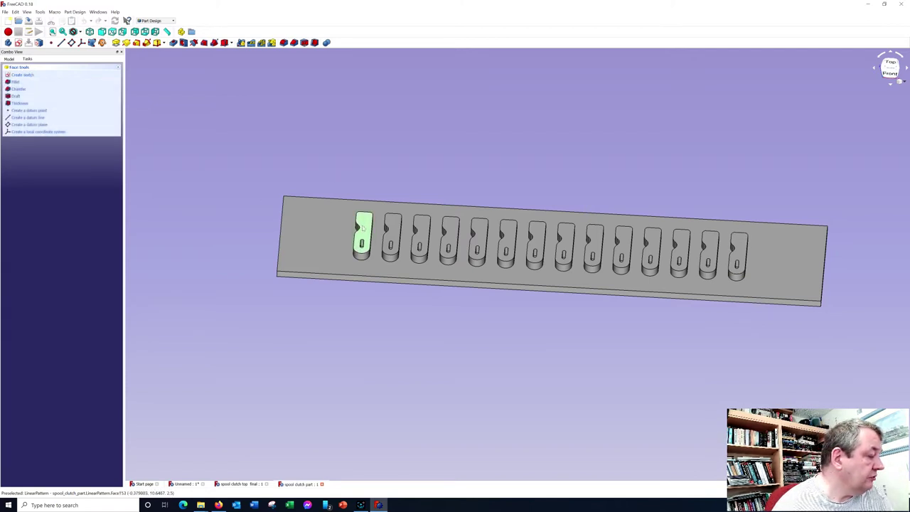
pyautogui.click(23, 74)
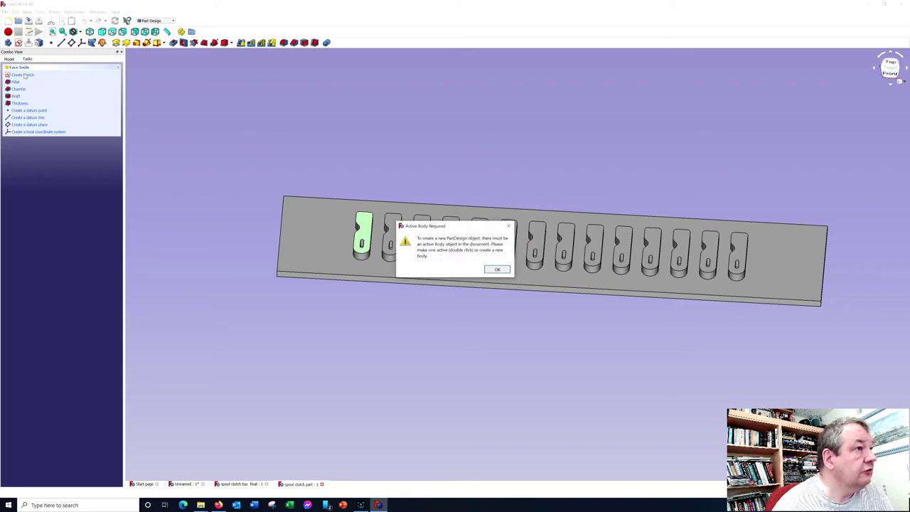
pyautogui.press('Return')
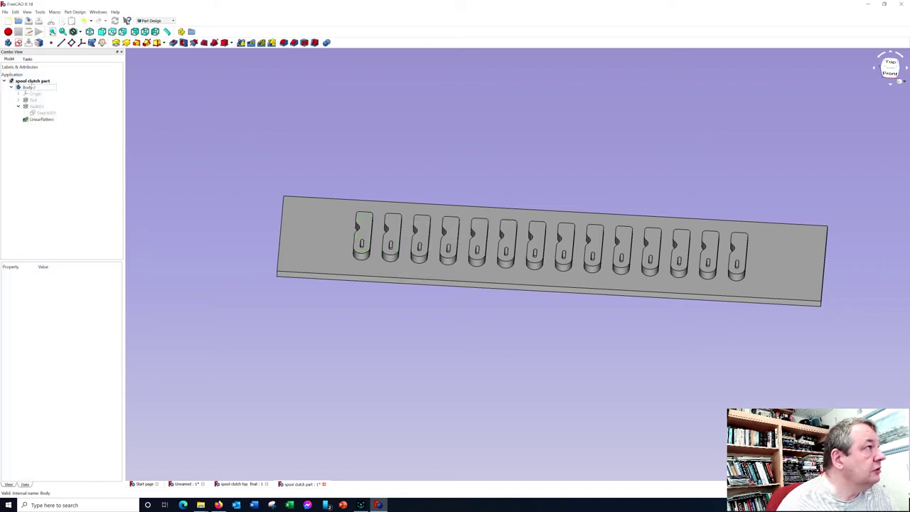
pyautogui.click(30, 87)
pyautogui.click(363, 229)
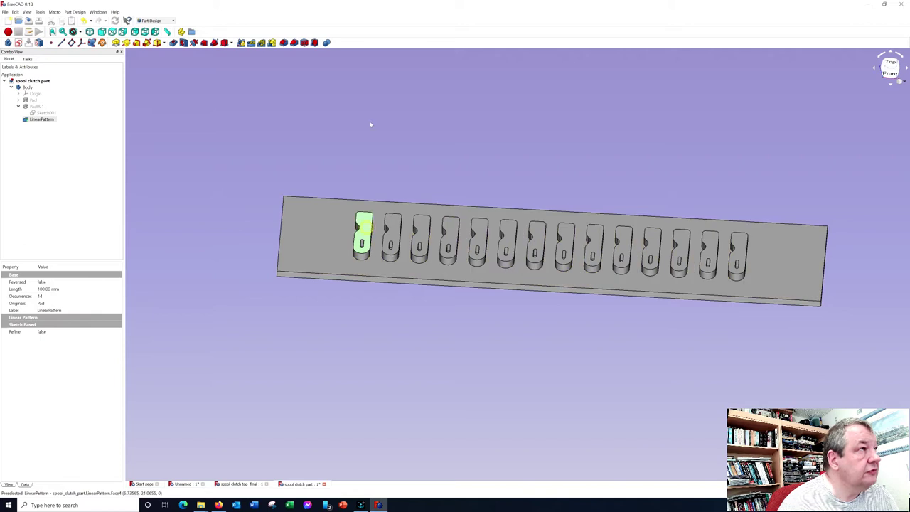
pyautogui.click(27, 59)
pyautogui.click(21, 74)
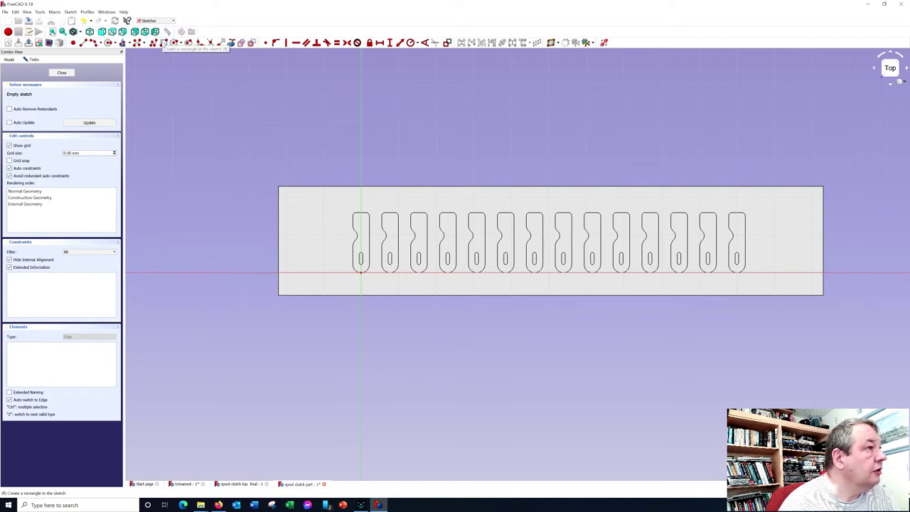
# Draw a rectangle covering the whole plate and close the sketch.
pyautogui.click(163, 43)
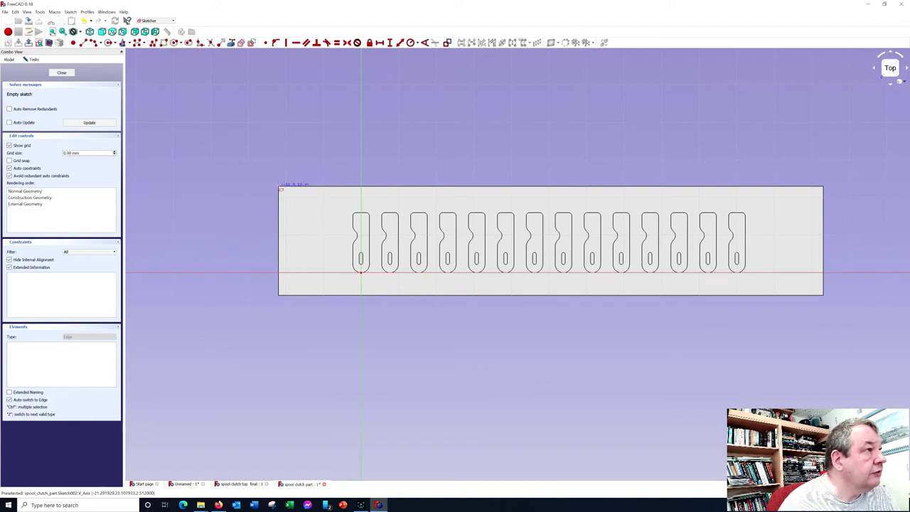
pyautogui.click(281, 188)
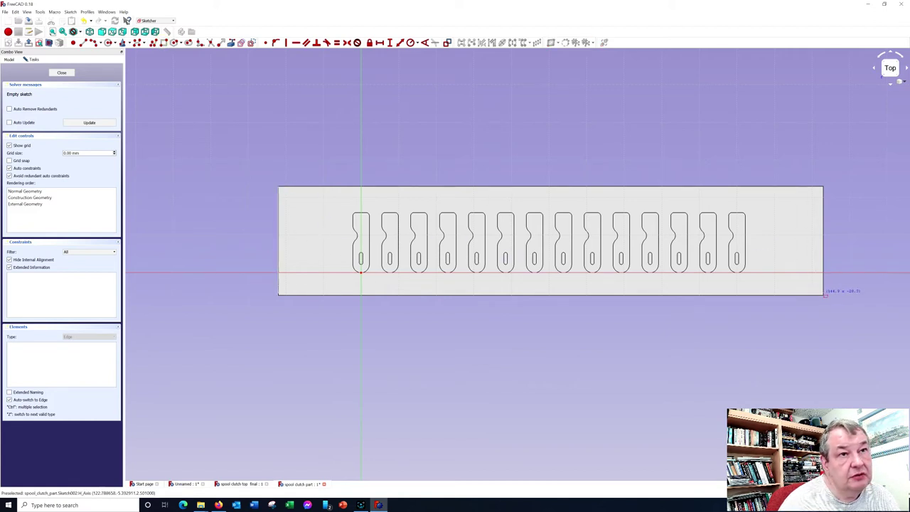
pyautogui.click(825, 295)
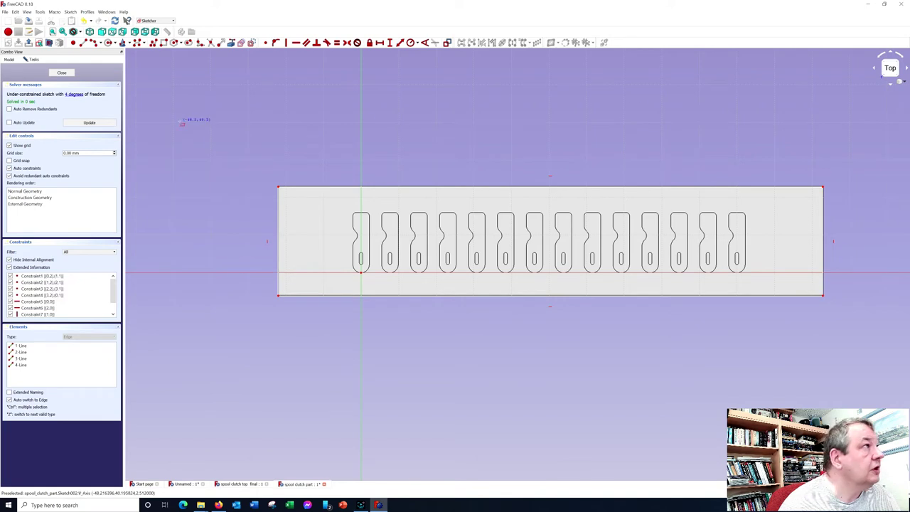
pyautogui.click(62, 73)
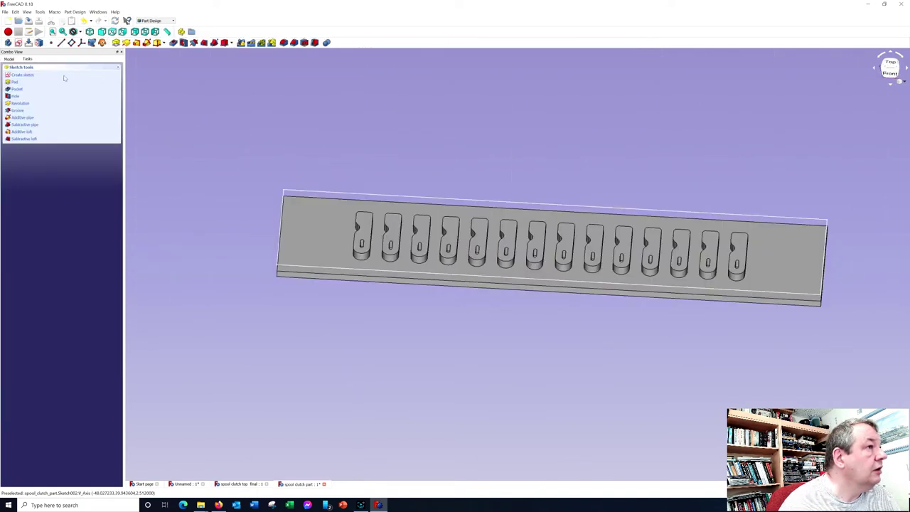
# Pocket the rectangle 2.5 mm deep to sink the 14 clutch-arm recesses.
pyautogui.moveTo(376, 355)
pyautogui.mouseDown(button='middle')
pyautogui.moveTo(410, 290)
pyautogui.moveTo(381, 354)
pyautogui.moveTo(377, 391)
pyautogui.mouseUp(button='middle')
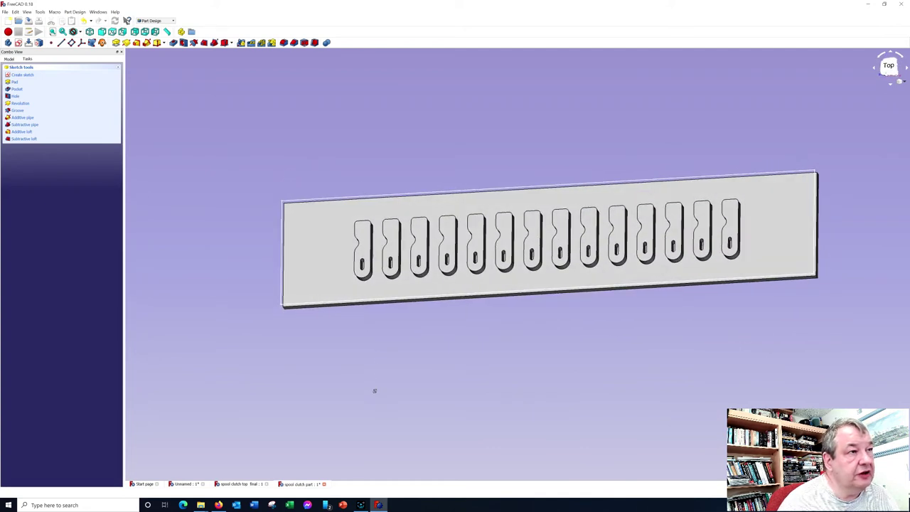
pyautogui.click(16, 89)
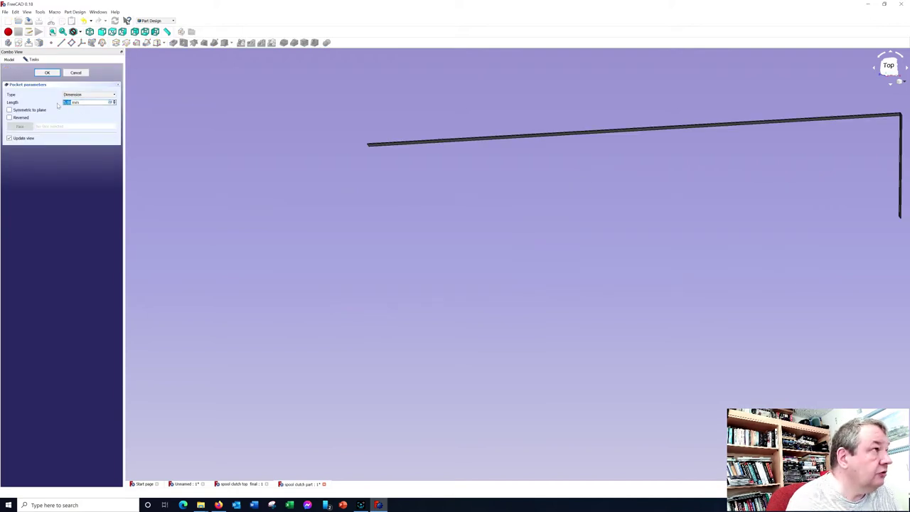
pyautogui.write('2')
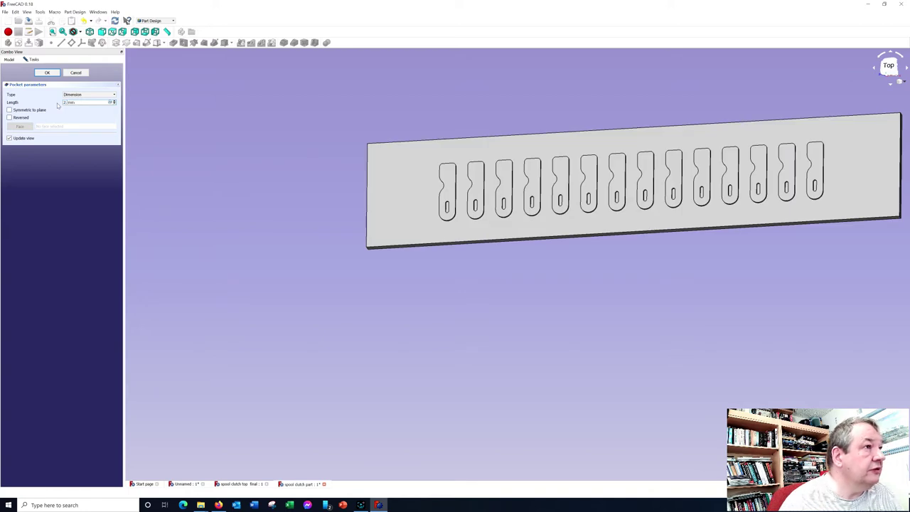
pyautogui.write('.5')
pyautogui.click(48, 72)
pyautogui.moveTo(613, 298)
pyautogui.mouseDown(button='middle')
pyautogui.moveTo(590, 234)
pyautogui.moveTo(668, 264)
pyautogui.mouseUp(button='middle')
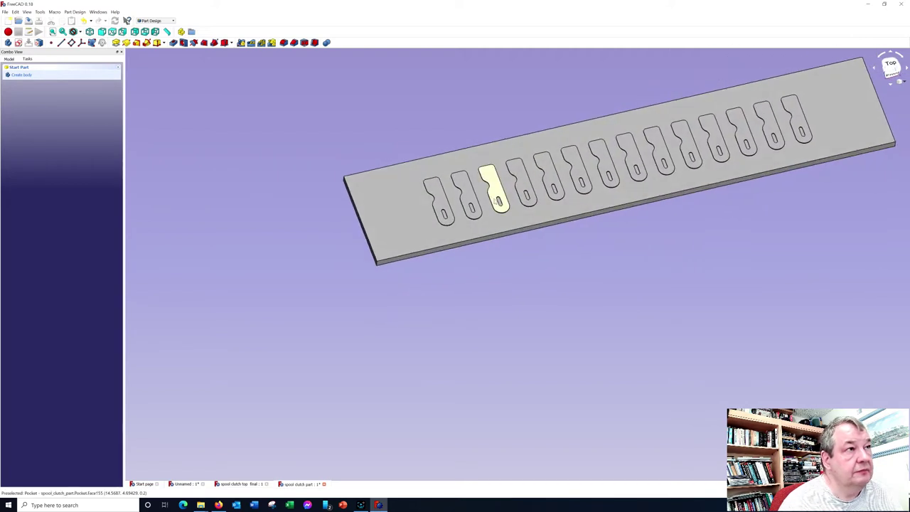
pyautogui.scroll(3, 496, 203)
pyautogui.scroll(2, 569, 284)
pyautogui.moveTo(581, 309)
pyautogui.mouseDown(button='middle')
pyautogui.moveTo(595, 228)
pyautogui.moveTo(547, 322)
pyautogui.mouseUp(button='middle')
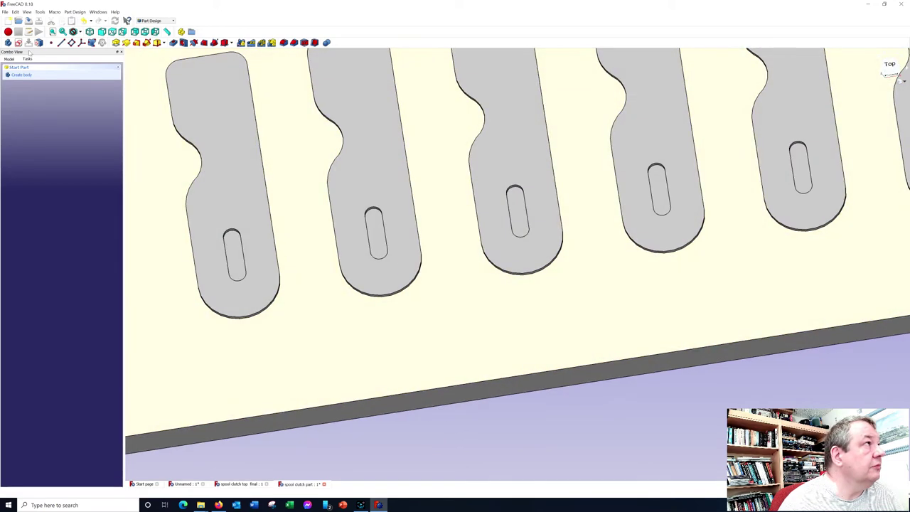
# Save the plate as 'spool clutch base' and switch to the spool clutch top final document.
pyautogui.click(5, 12)
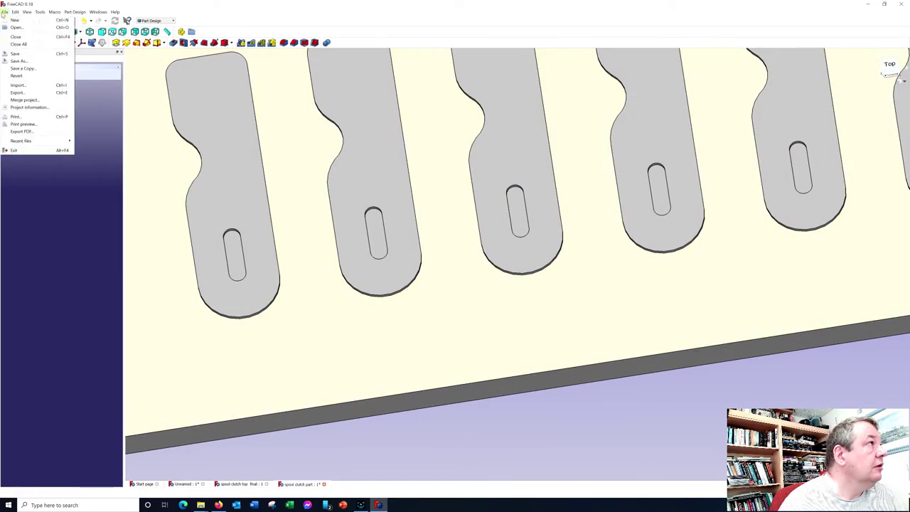
pyautogui.click(21, 62)
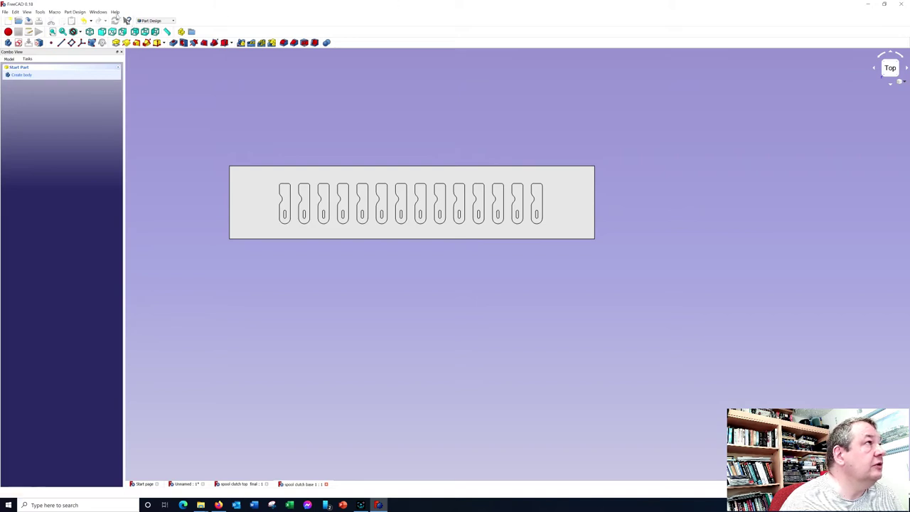
pyautogui.click(98, 12)
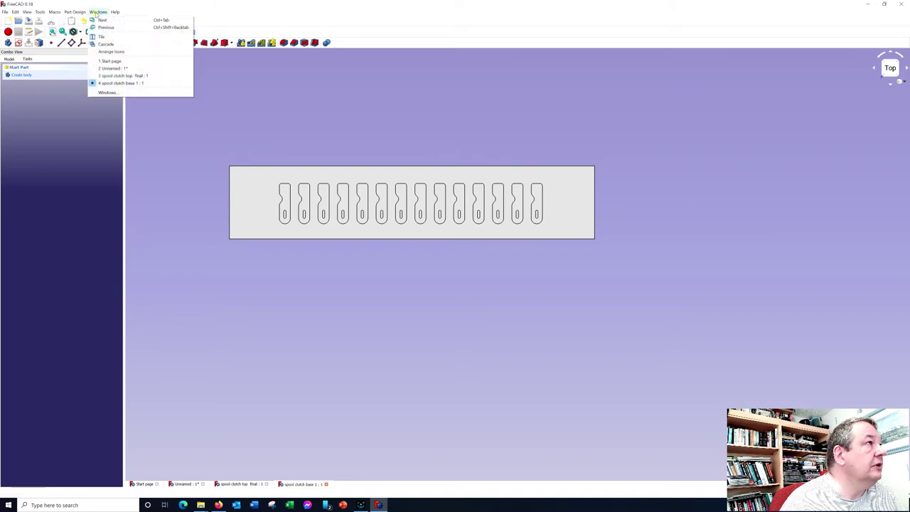
pyautogui.click(136, 75)
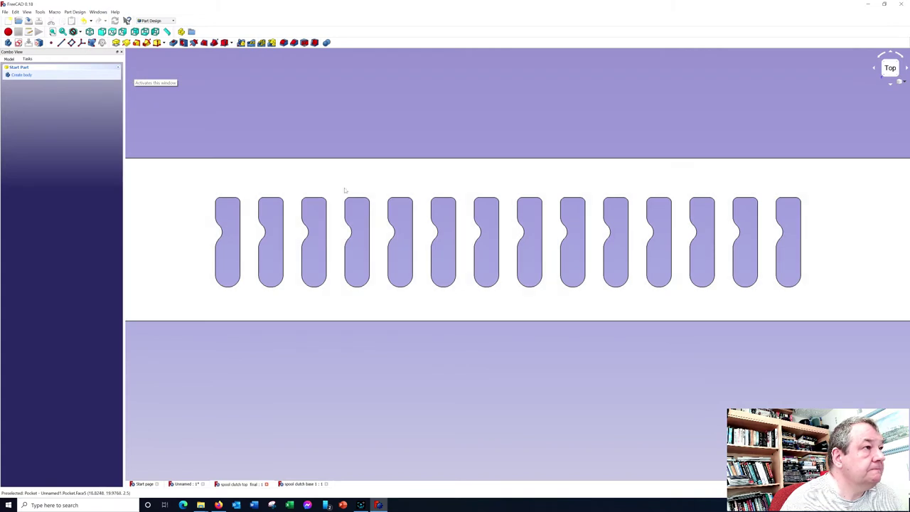
pyautogui.scroll(-5, 367, 221)
pyautogui.moveTo(373, 231); pyautogui.dragTo(398, 214, button='middle')
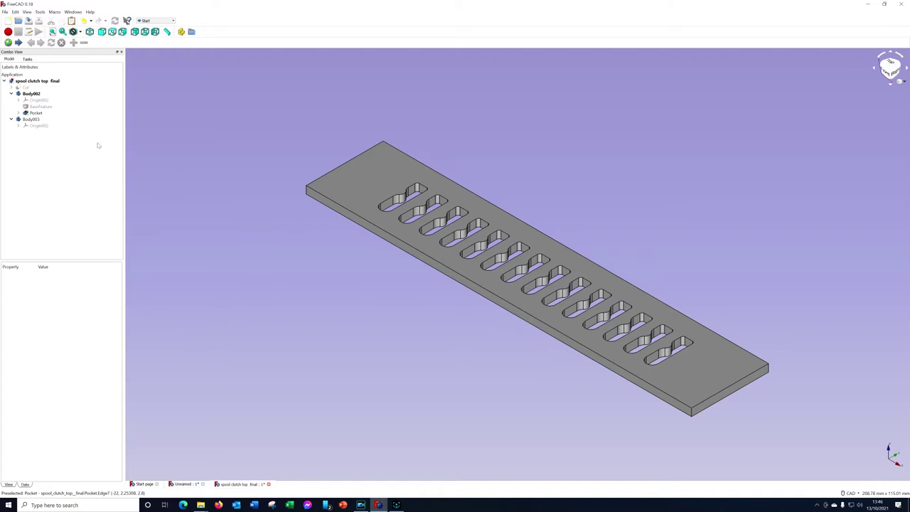
# Duplicate the top plate Body002, including its dependent objects, as Body005.
pyautogui.click(31, 94)
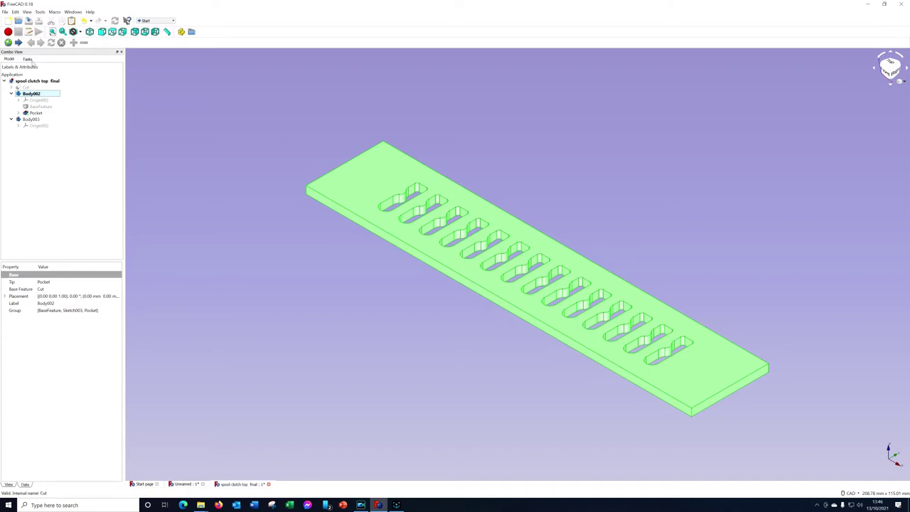
pyautogui.click(15, 12)
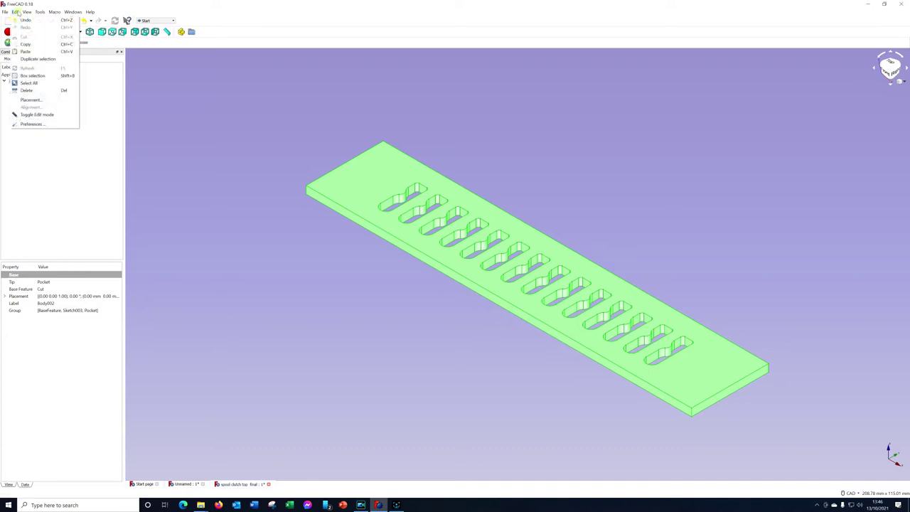
pyautogui.click(39, 59)
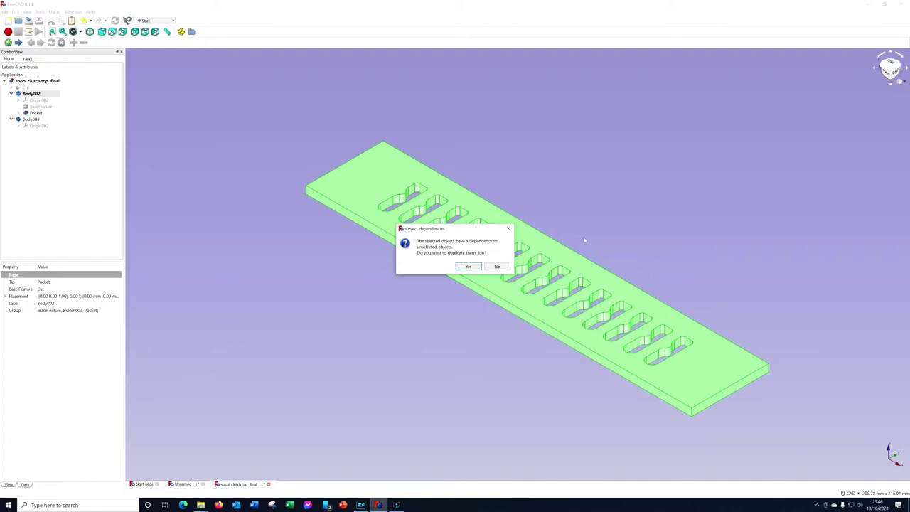
pyautogui.click(461, 265)
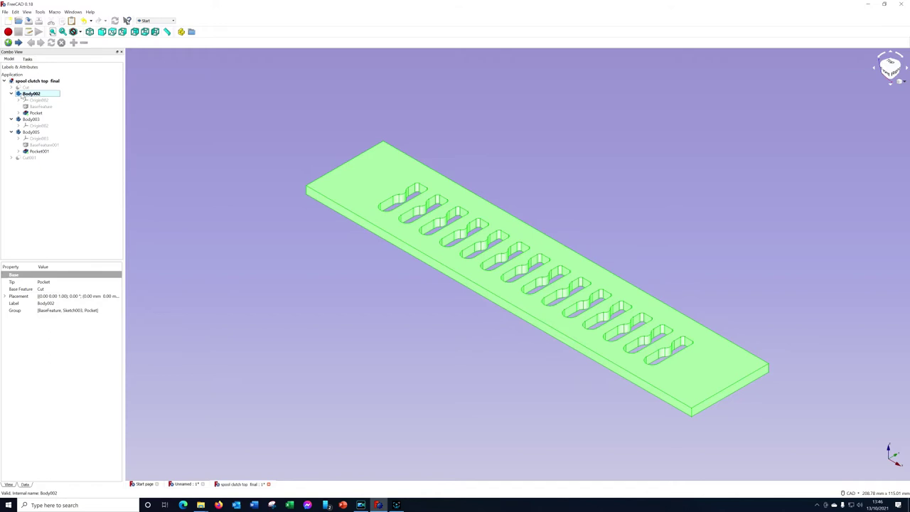
# Delete the empty Body003 and make the duplicate Body005 the active body.
pyautogui.click(34, 125)
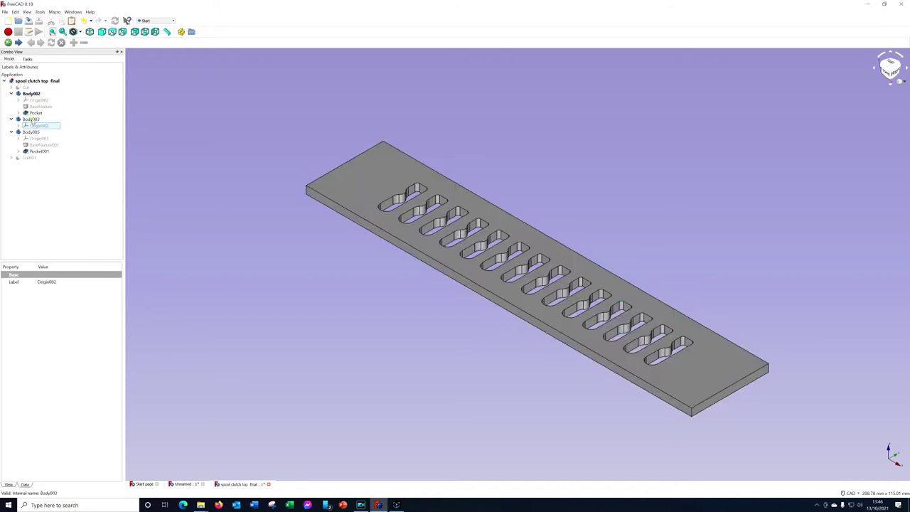
pyautogui.click(32, 119)
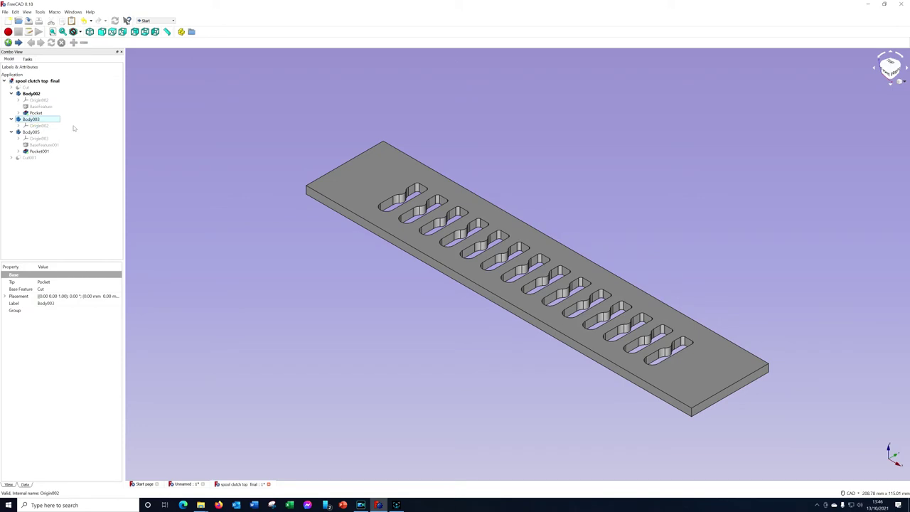
pyautogui.press('Delete')
pyautogui.click(32, 113)
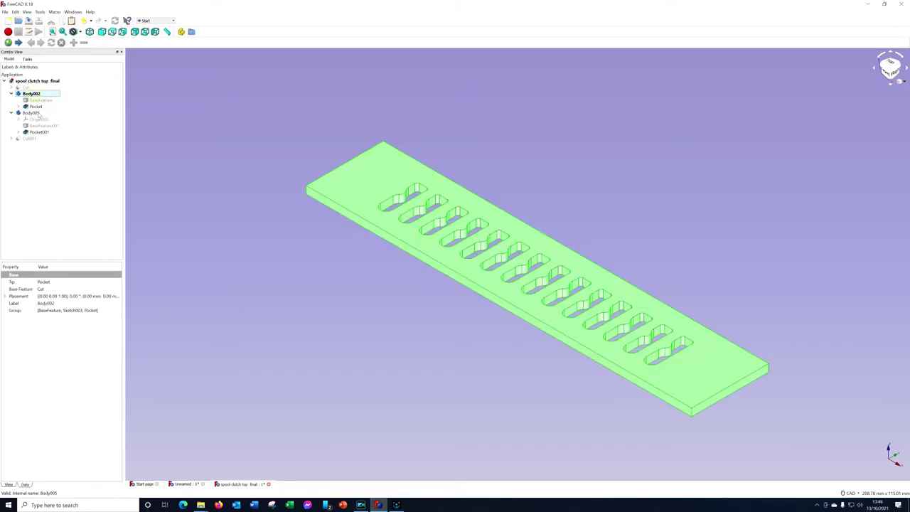
pyautogui.doubleClick(32, 113)
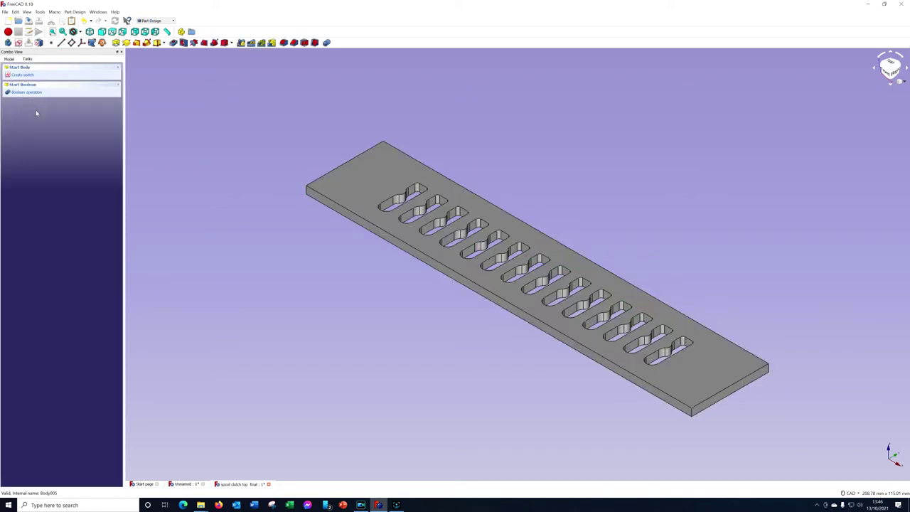
pyautogui.click(10, 59)
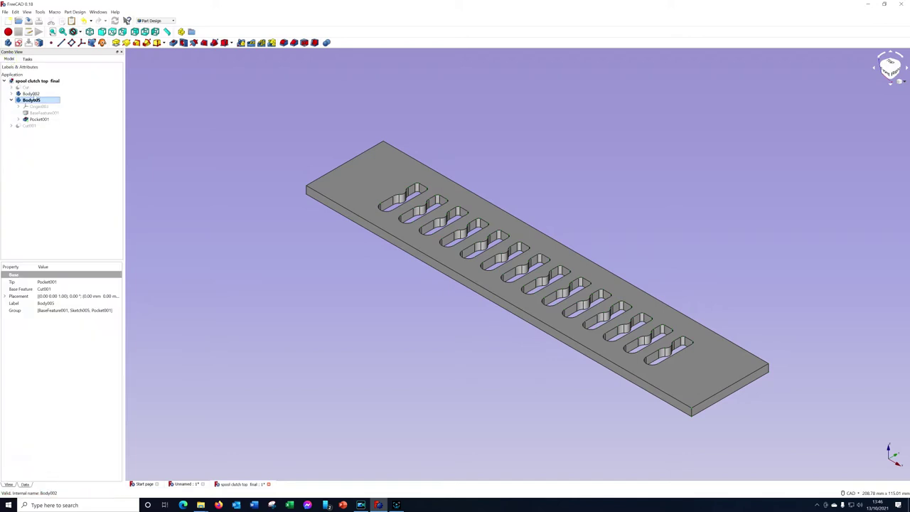
pyautogui.click(31, 93)
pyautogui.click(11, 93)
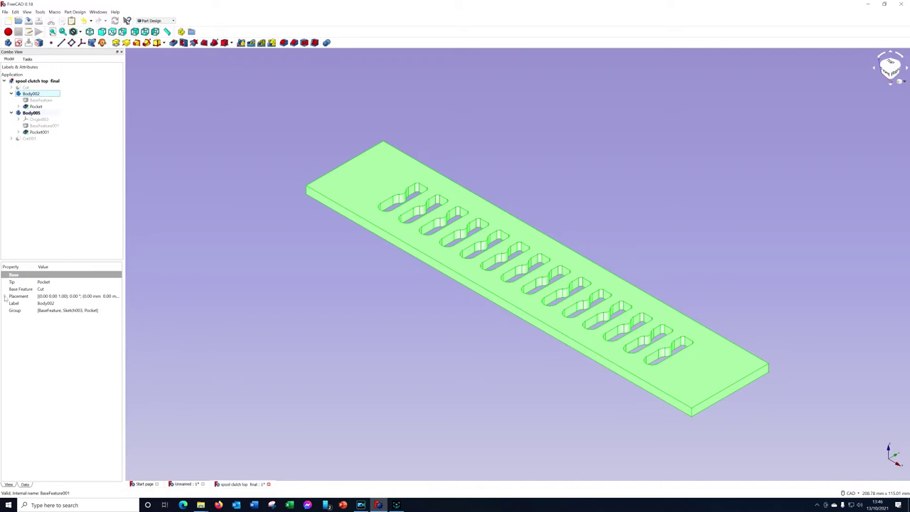
# Set Body002's Placement Position z to 2.00 mm so it sits on the base plate.
pyautogui.click(5, 297)
pyautogui.click(11, 318)
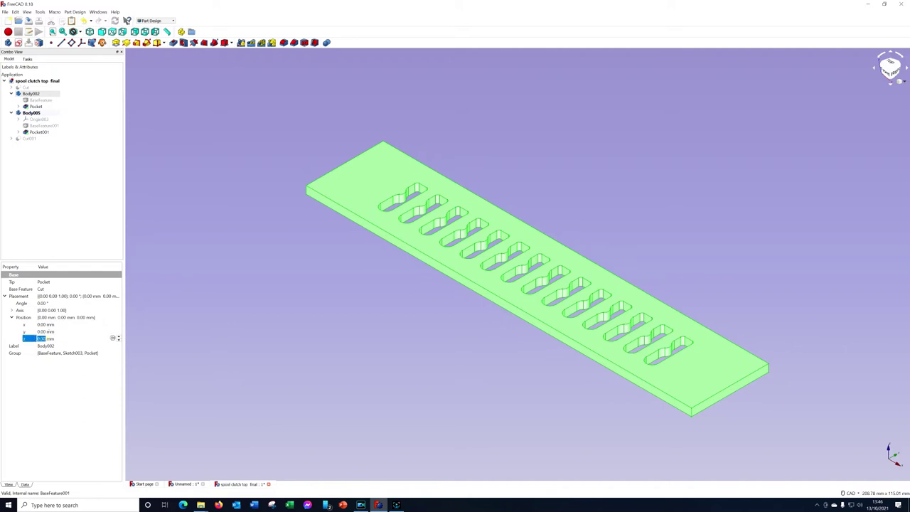
pyautogui.scroll(2, 119, 338)
pyautogui.scroll(2, 119, 338)
pyautogui.scroll(2, 119, 338)
pyautogui.scroll(2, 119, 339)
pyautogui.scroll(2, 119, 338)
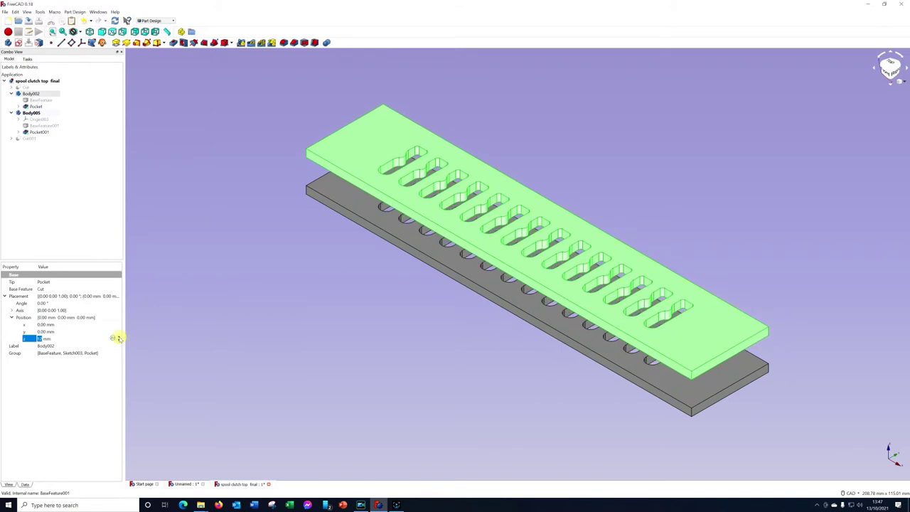
pyautogui.click(119, 341)
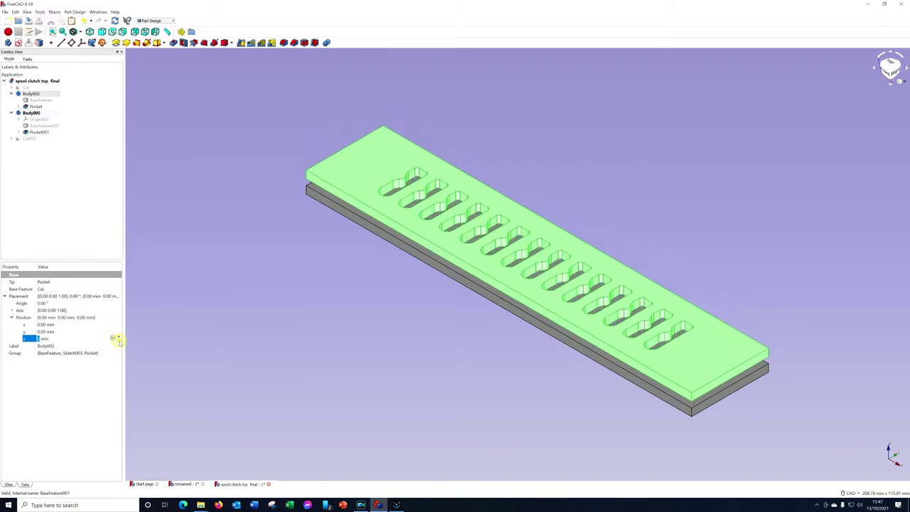
pyautogui.scroll(-2, 118, 340)
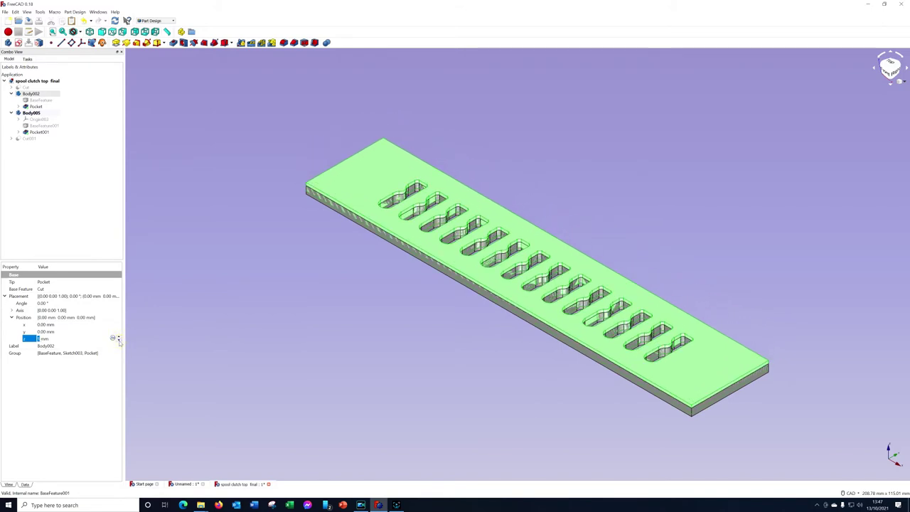
pyautogui.scroll(-1, 118, 341)
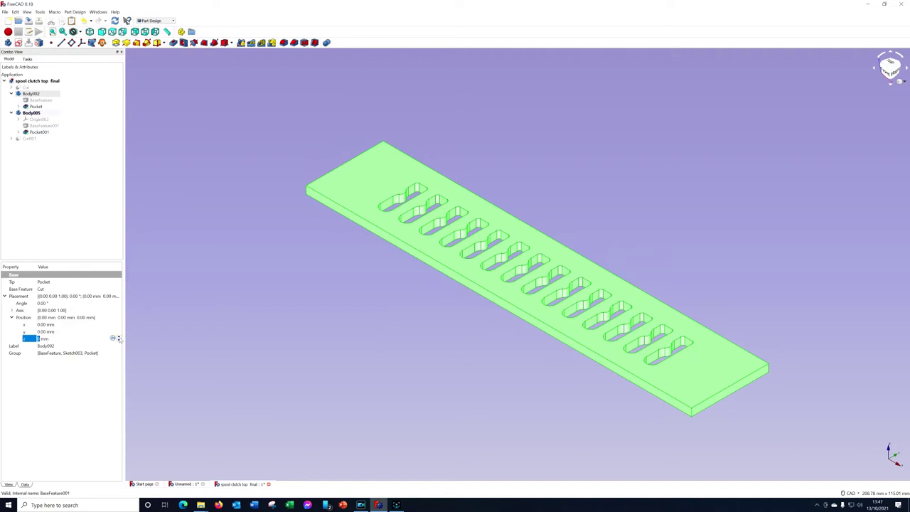
pyautogui.scroll(1, 118, 339)
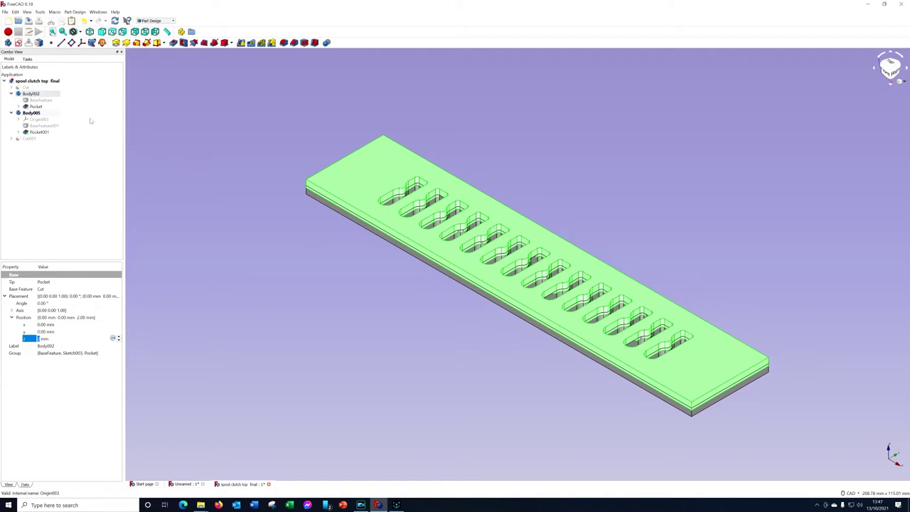
pyautogui.press('Return')
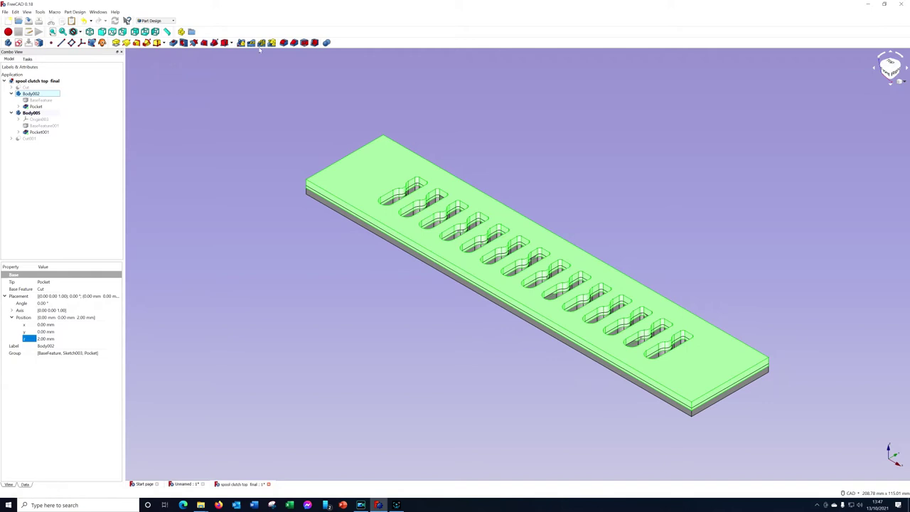
# In the Part workbench, union Body002 and Body005 into one Fusion solid.
pyautogui.click(172, 21)
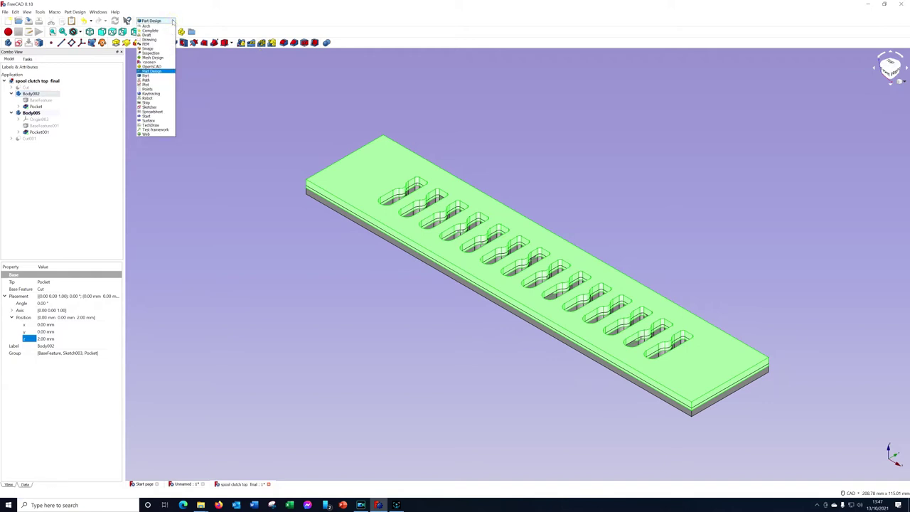
pyautogui.click(148, 74)
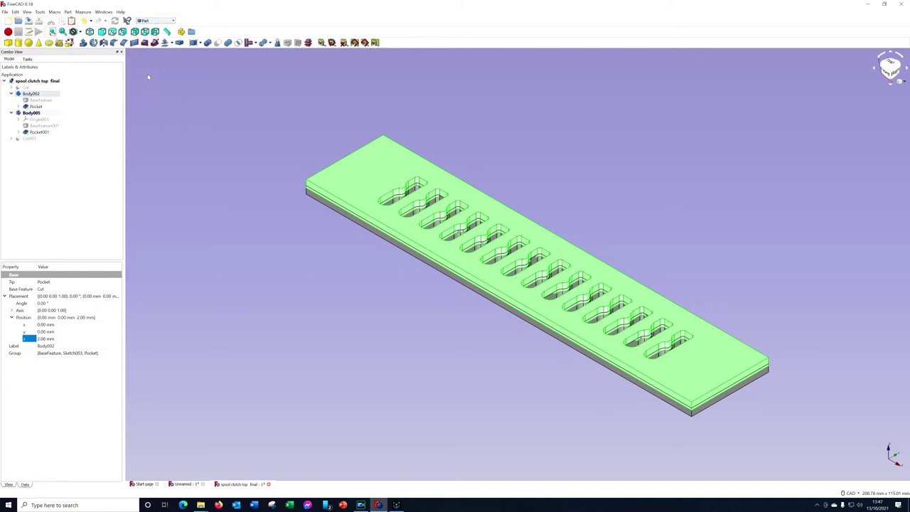
pyautogui.click(207, 43)
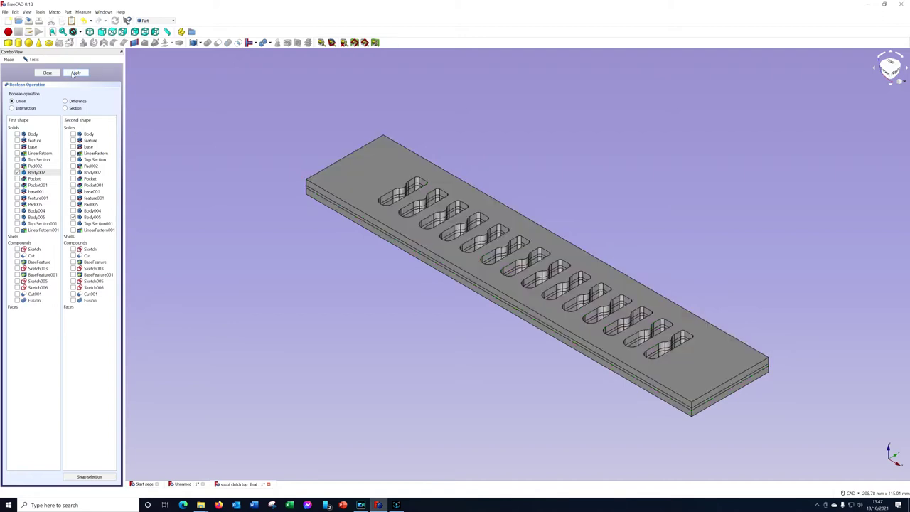
pyautogui.click(239, 243)
pyautogui.click(9, 60)
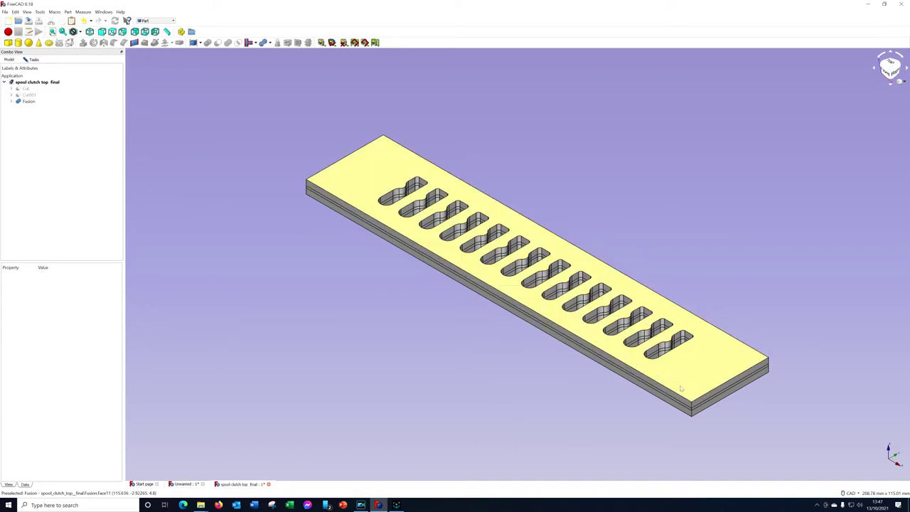
pyautogui.click(27, 102)
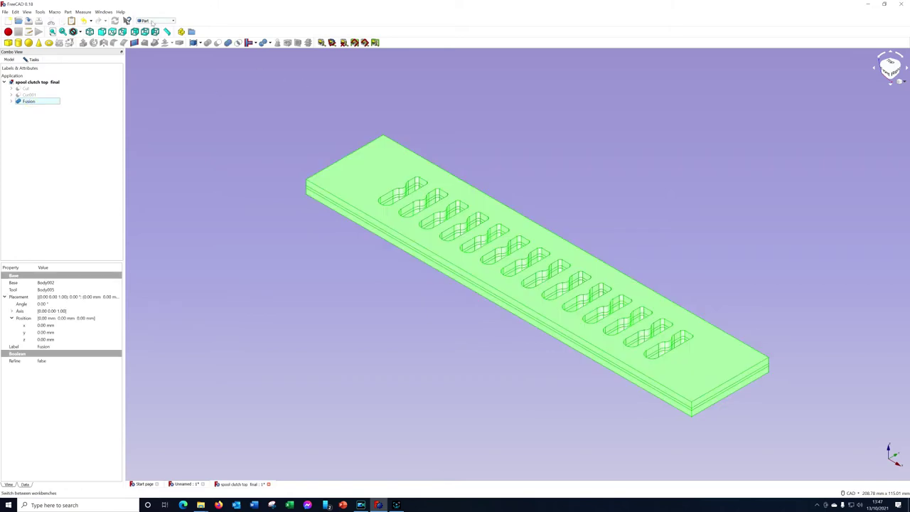
# Back in Part Design, create Body007 from the Fusion and check it from the Right view.
pyautogui.click(156, 21)
pyautogui.click(152, 74)
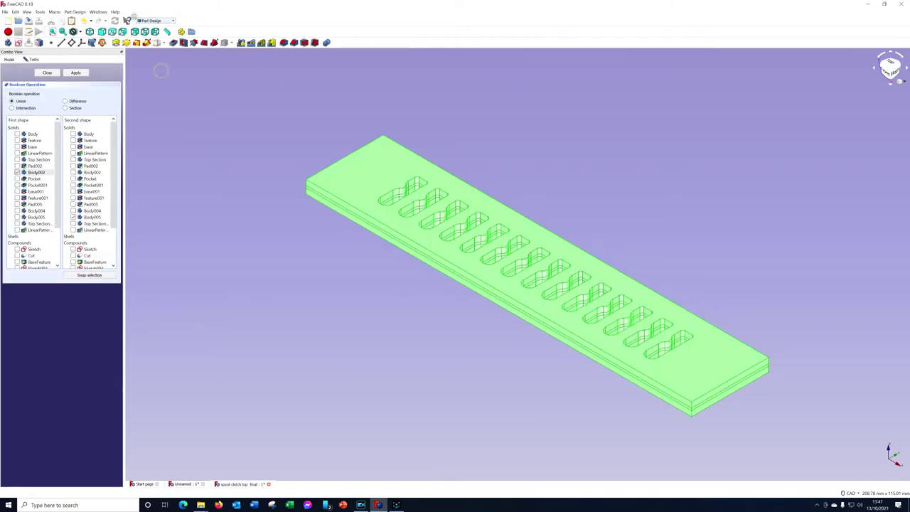
pyautogui.click(11, 60)
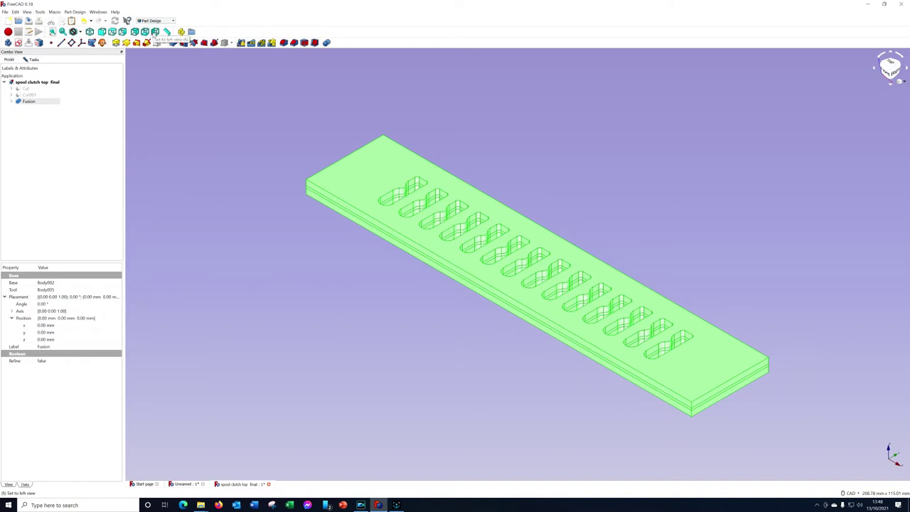
pyautogui.click(75, 12)
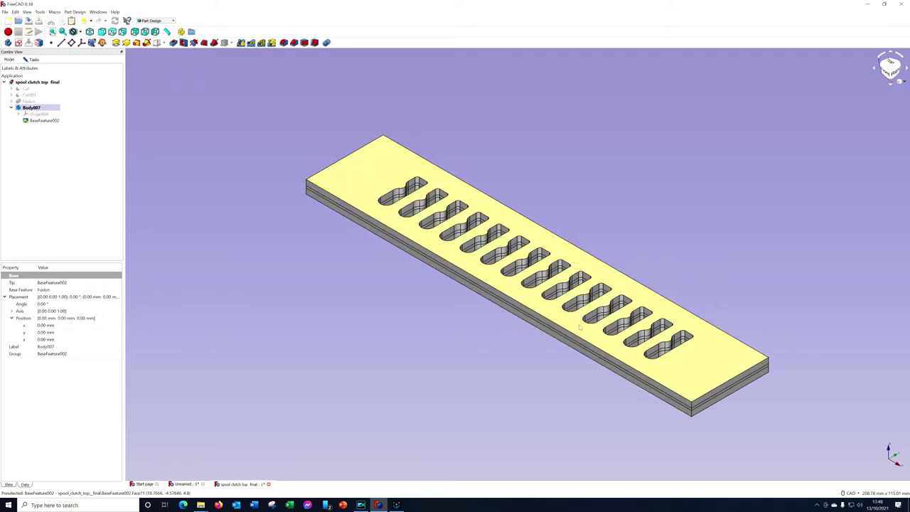
pyautogui.press('3')
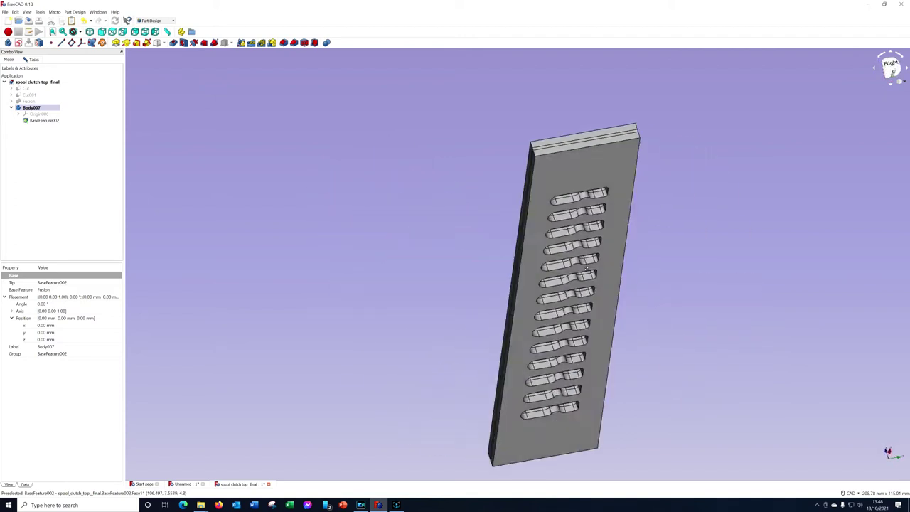
pyautogui.moveTo(579, 271)
pyautogui.mouseDown(button='middle')
pyautogui.moveTo(575, 337)
pyautogui.moveTo(540, 299)
pyautogui.mouseUp(button='middle')
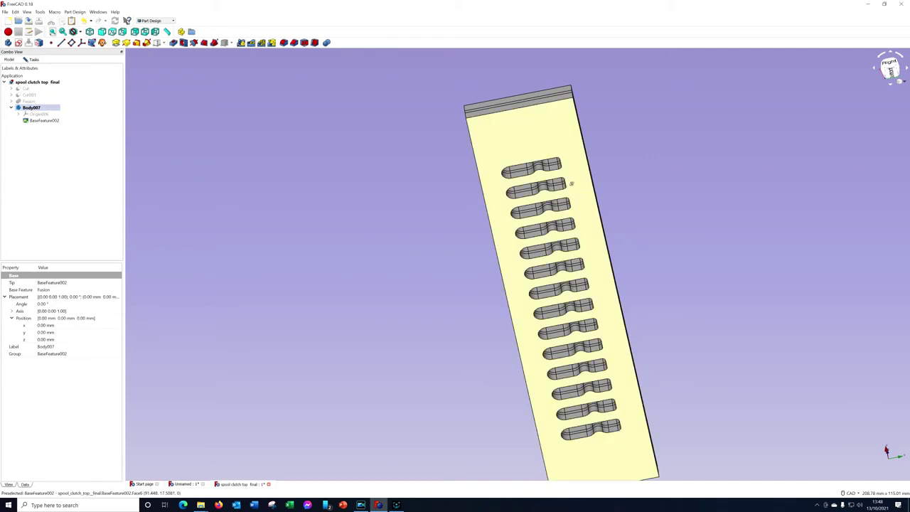
pyautogui.press('3')
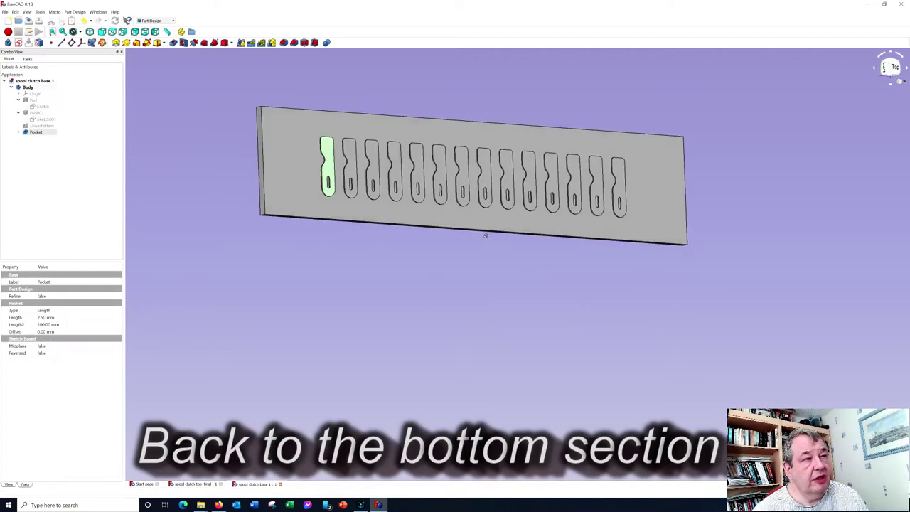
# View the base plate from the top, then switch to the spool clutch top final document.
pyautogui.press('2')
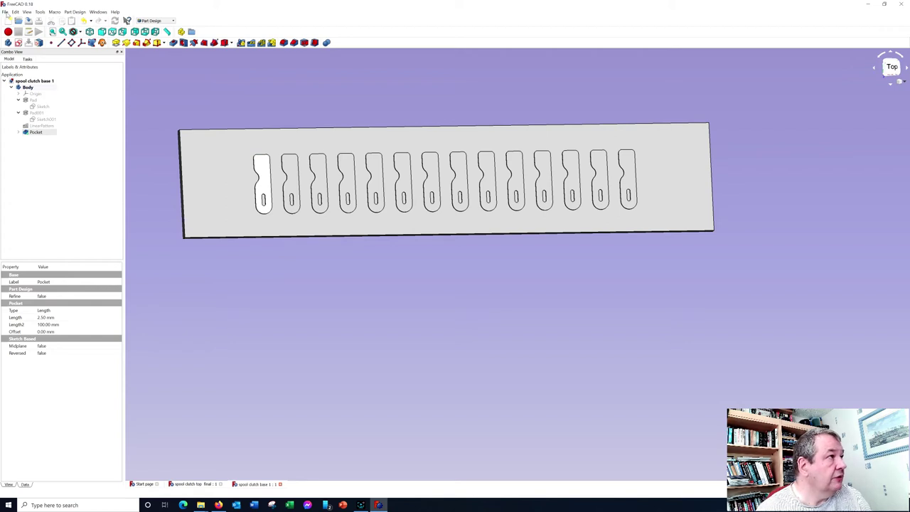
pyautogui.click(6, 12)
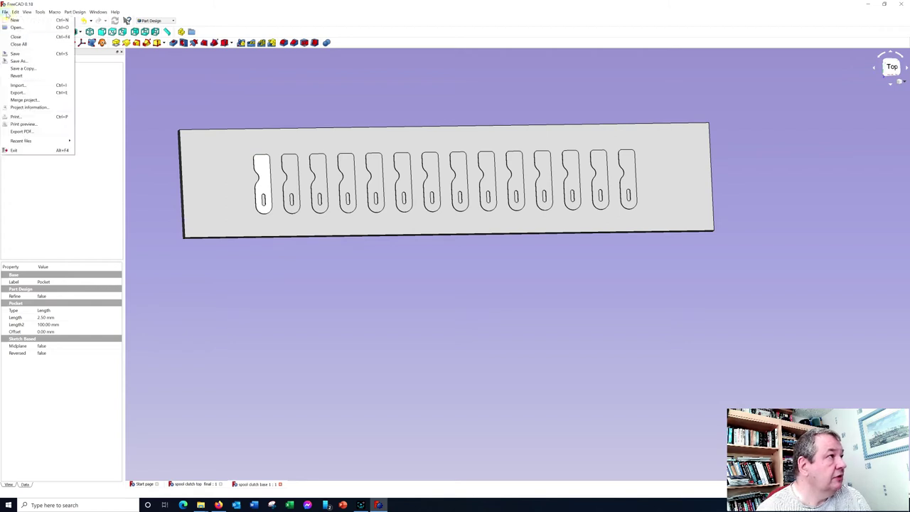
pyautogui.click(74, 12)
pyautogui.click(98, 12)
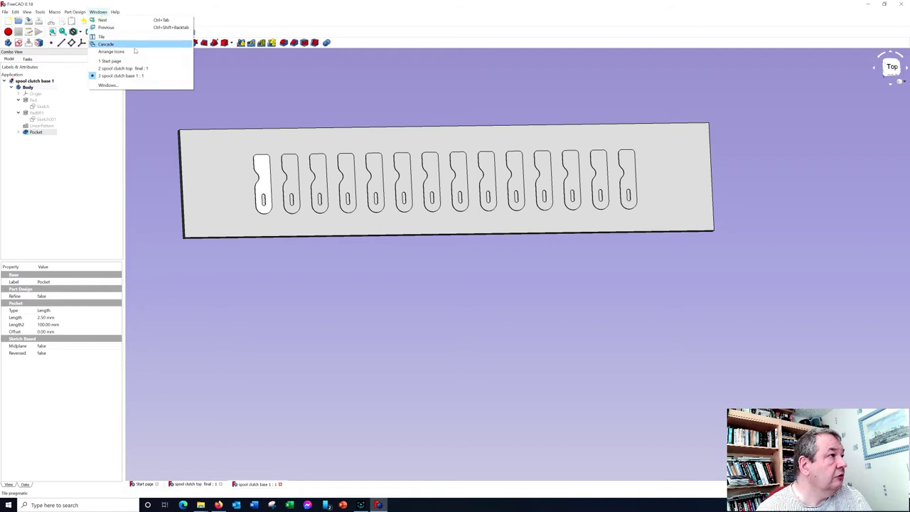
pyautogui.click(153, 68)
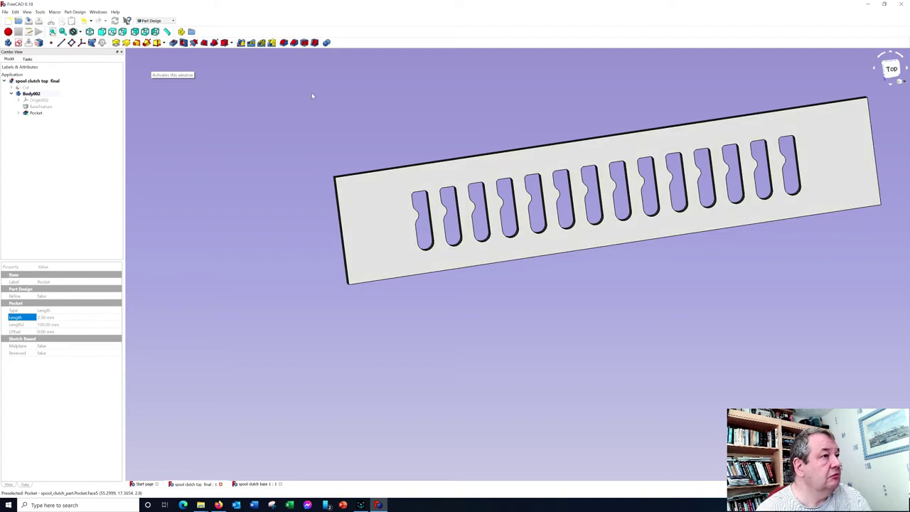
pyautogui.click(4, 12)
# Open the file 'spool clutch top 1'.
pyautogui.click(13, 27)
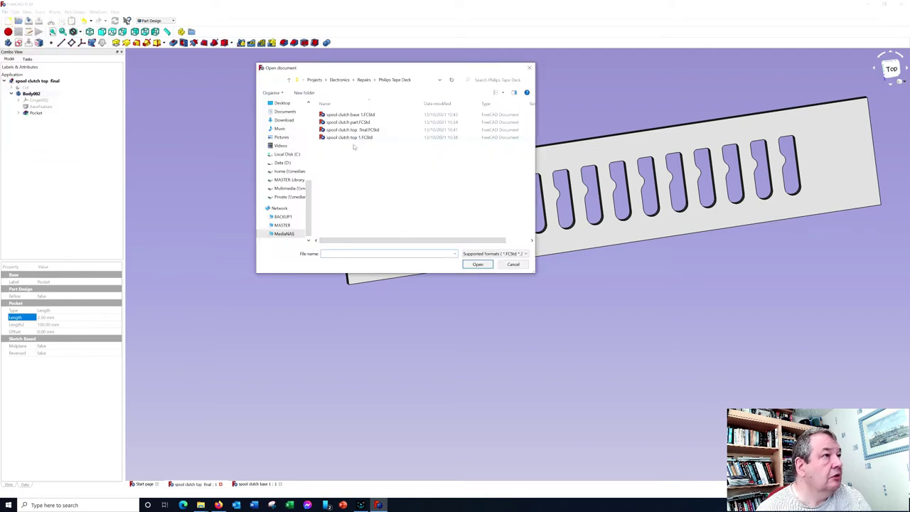
pyautogui.click(350, 138)
pyautogui.click(478, 265)
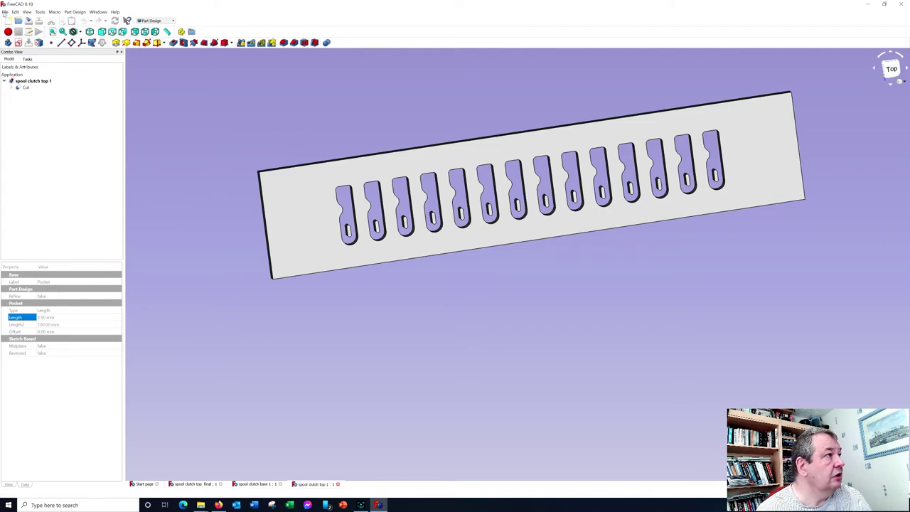
# Merge the 'spool clutch top final' project into the spool clutch top 1 document.
pyautogui.click(4, 12)
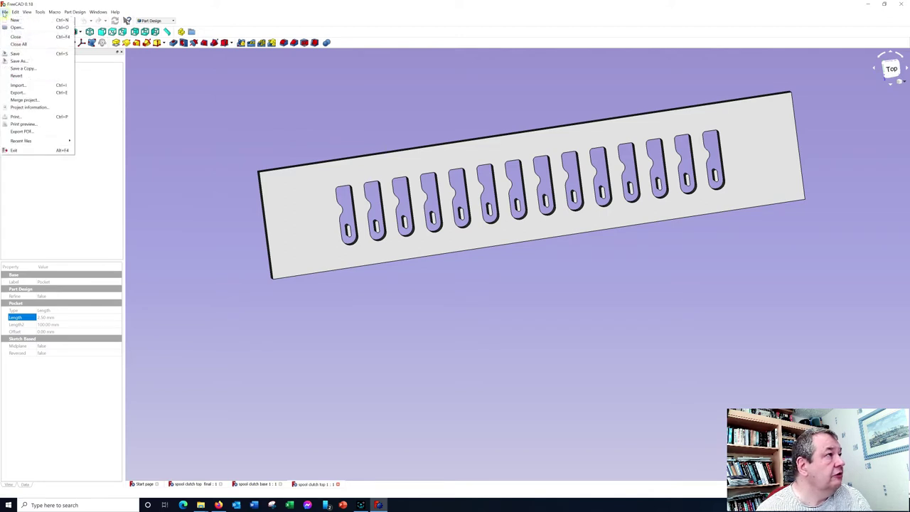
pyautogui.click(26, 99)
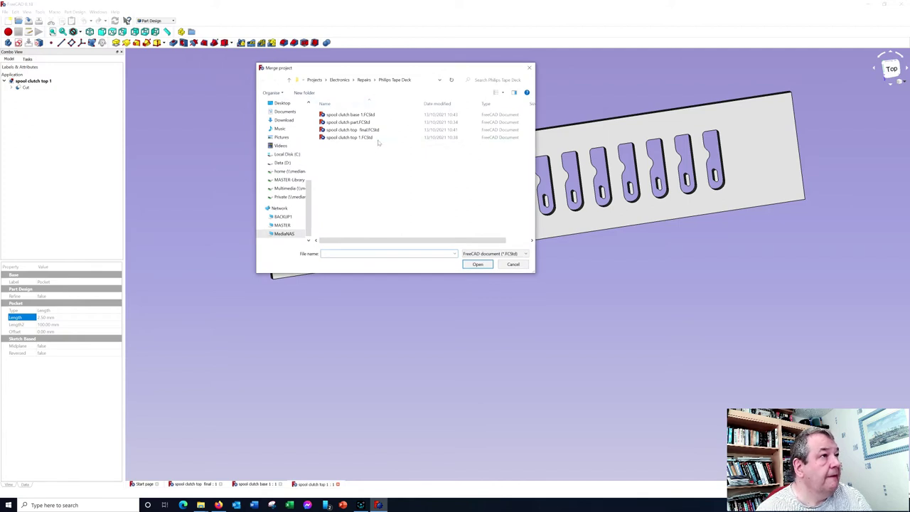
pyautogui.click(364, 131)
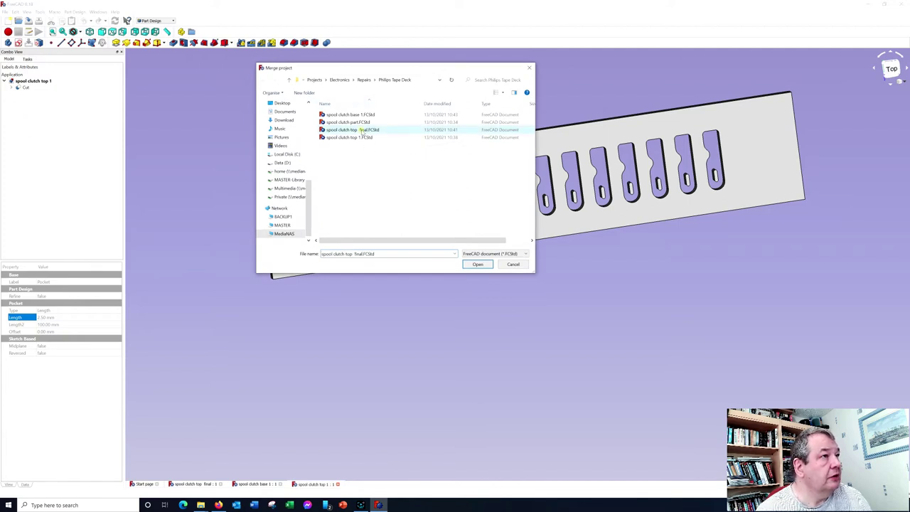
pyautogui.click(478, 265)
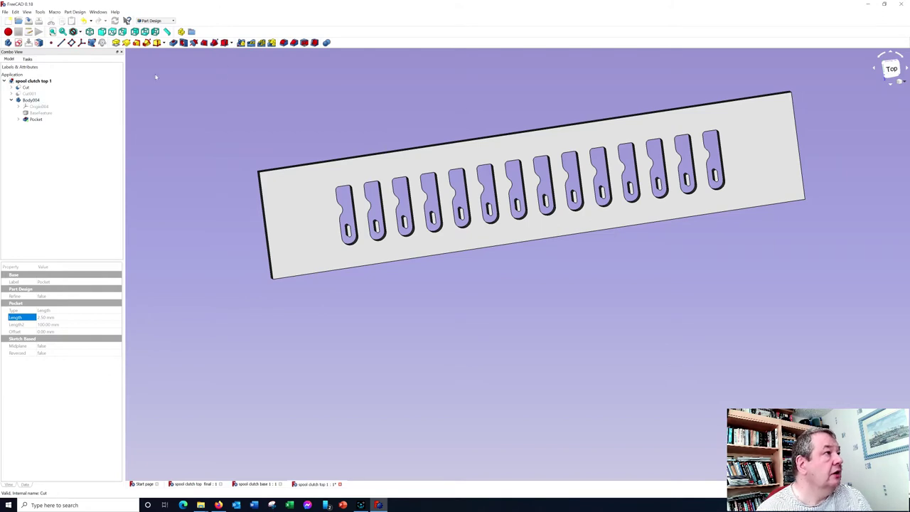
# In Part Design, create a new body, Body005, from the Cut mould plate shape.
pyautogui.click(32, 100)
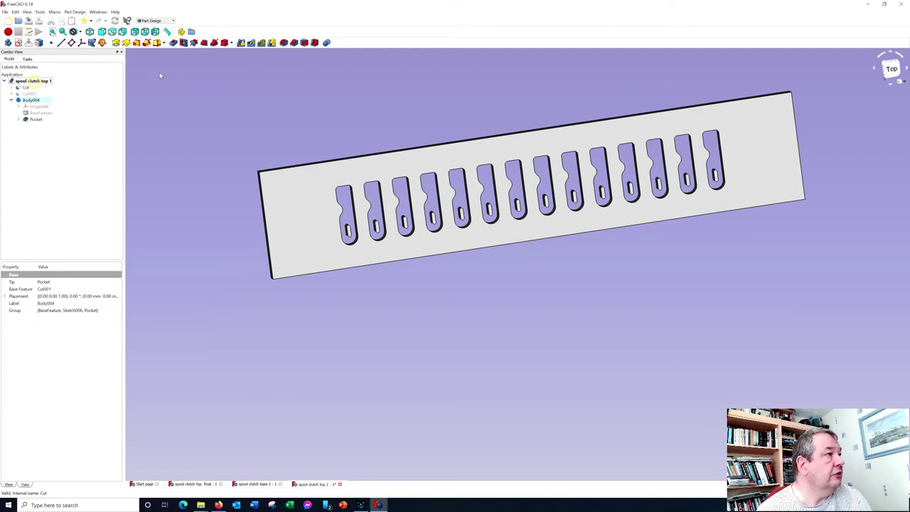
pyautogui.doubleClick(24, 88)
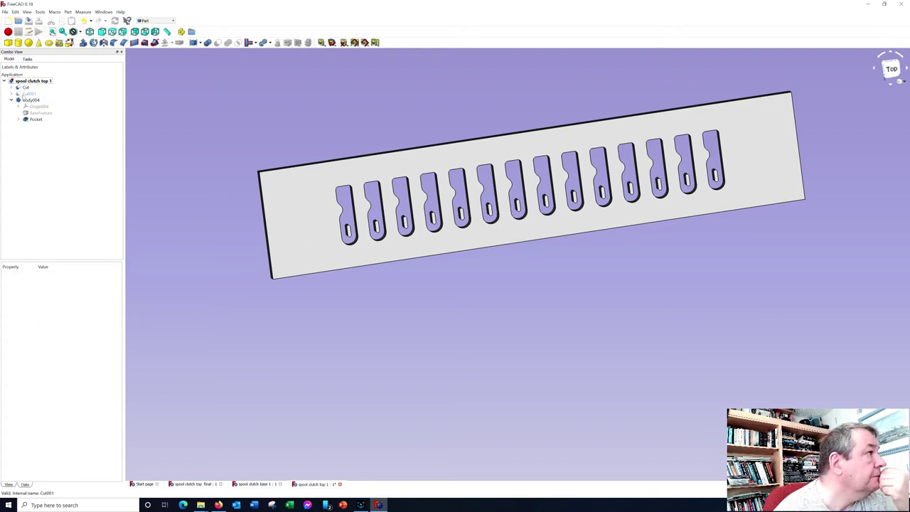
pyautogui.click(27, 93)
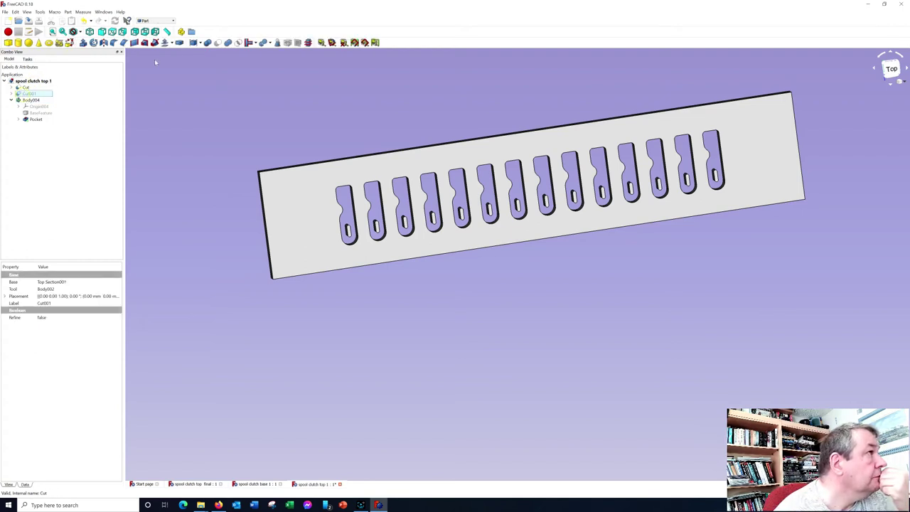
pyautogui.click(153, 22)
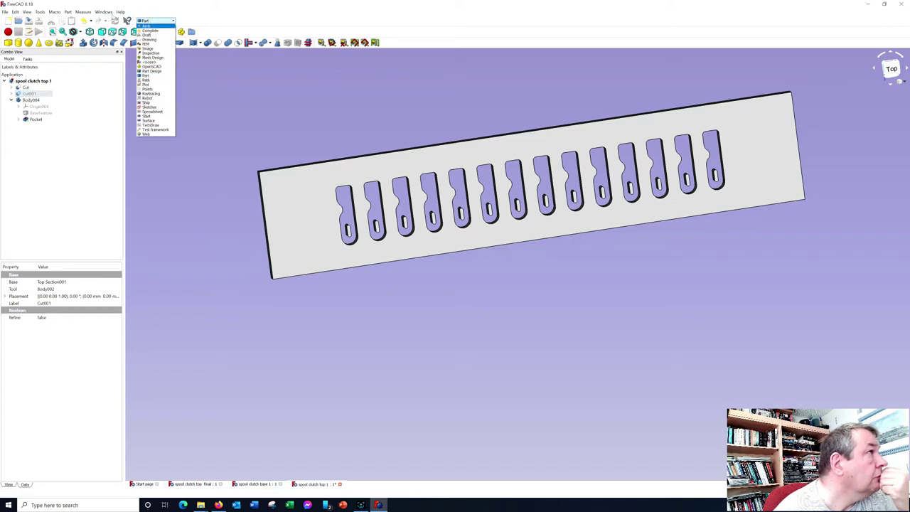
pyautogui.click(68, 12)
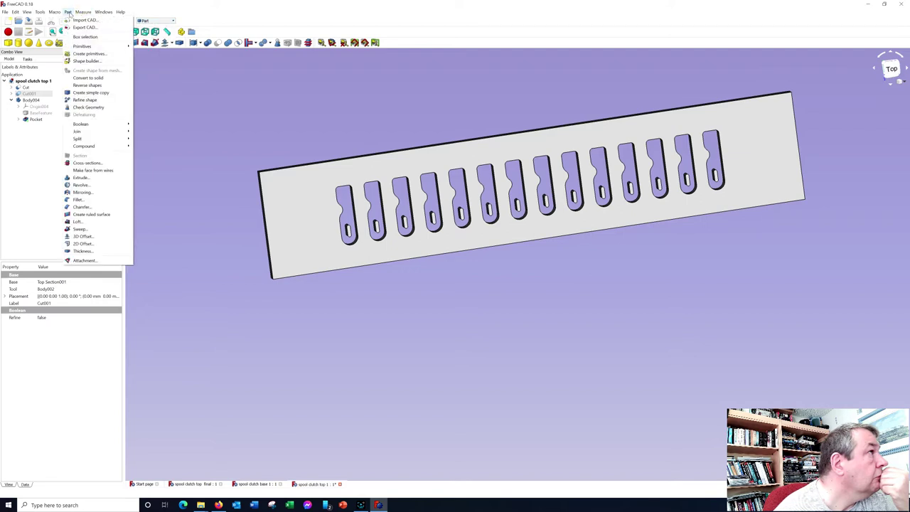
pyautogui.click(153, 20)
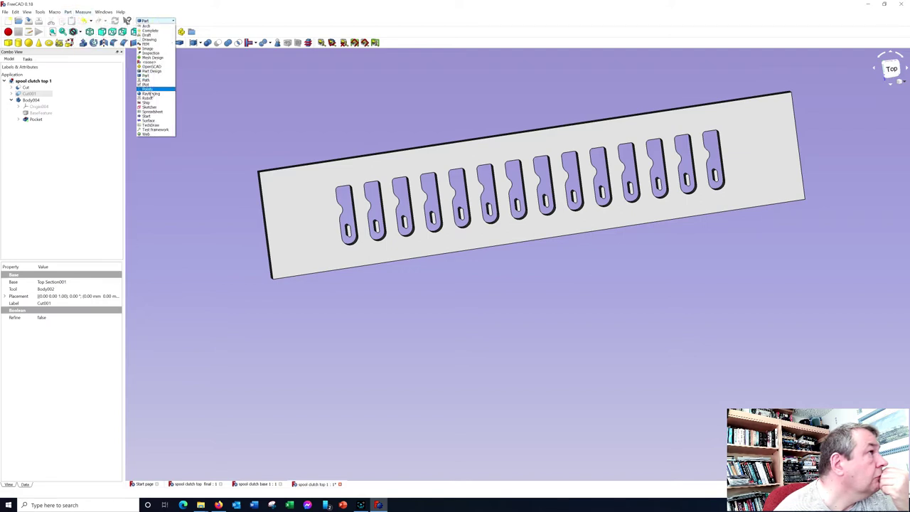
pyautogui.click(152, 70)
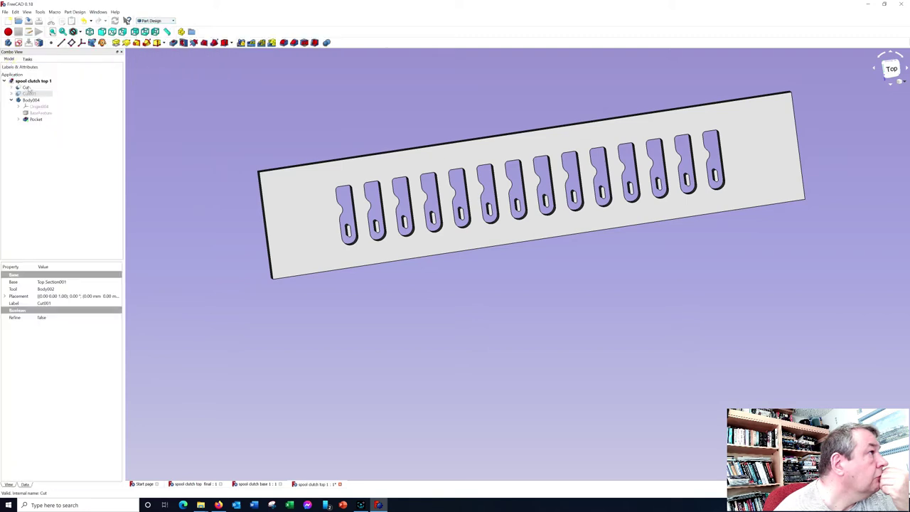
pyautogui.click(27, 88)
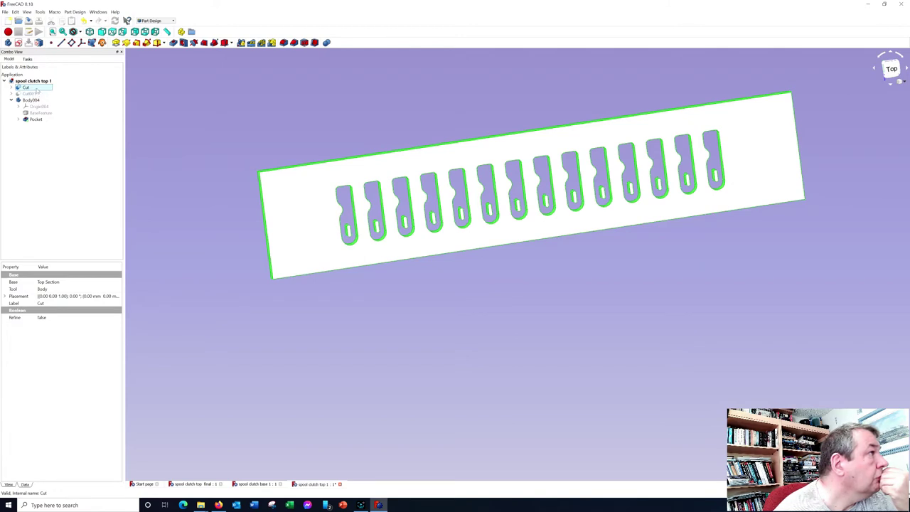
pyautogui.rightClick(34, 90)
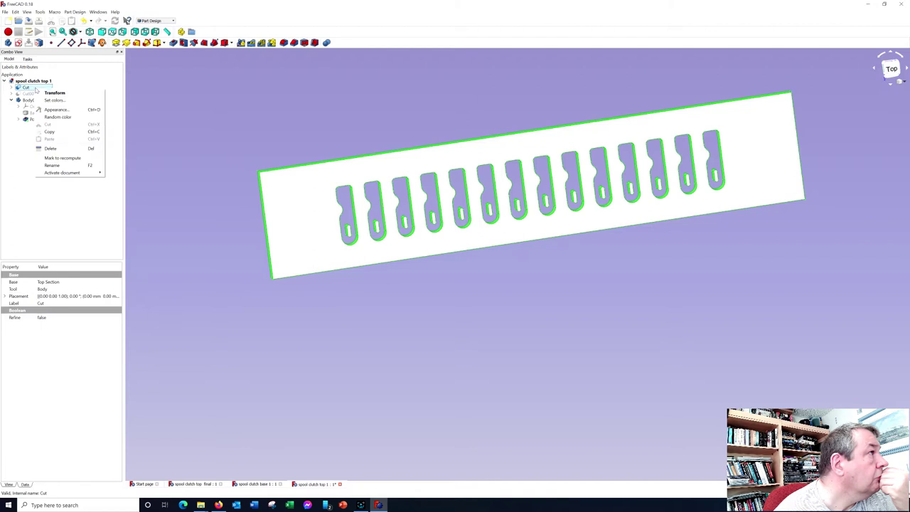
pyautogui.click(75, 12)
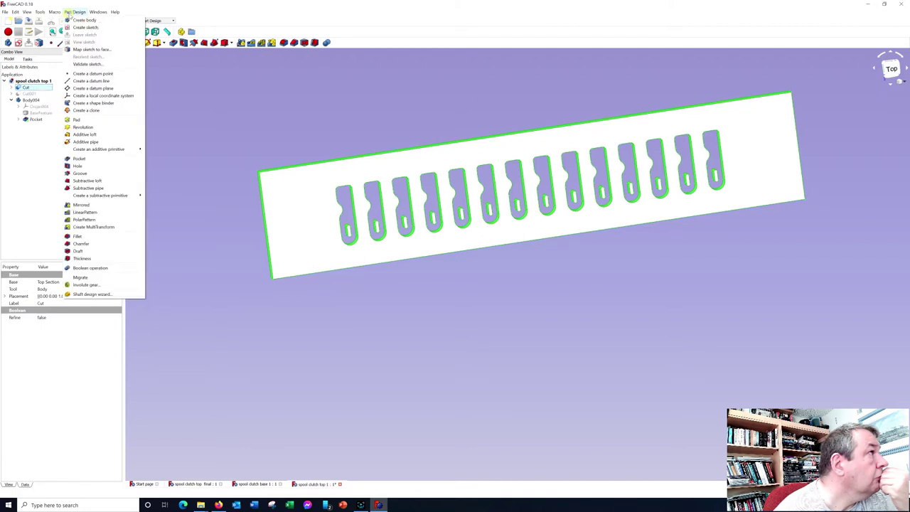
pyautogui.click(487, 263)
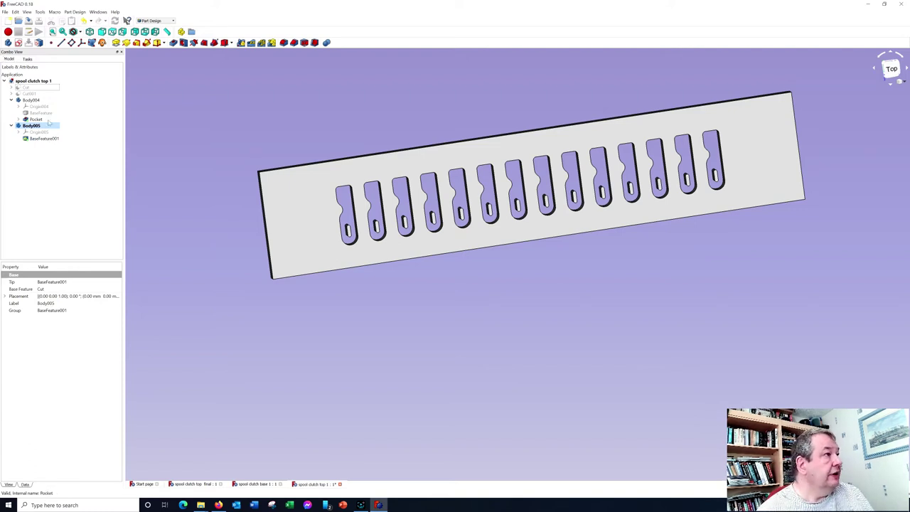
# Boolean-subtract Body004 from Body005 to leave only the pins, and save it separately.
pyautogui.click(32, 100)
pyautogui.click(155, 21)
pyautogui.click(151, 76)
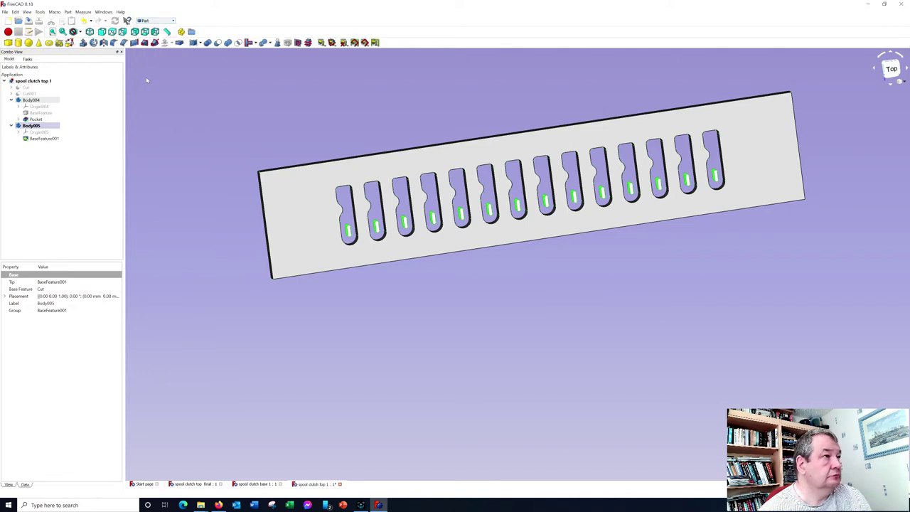
pyautogui.click(208, 43)
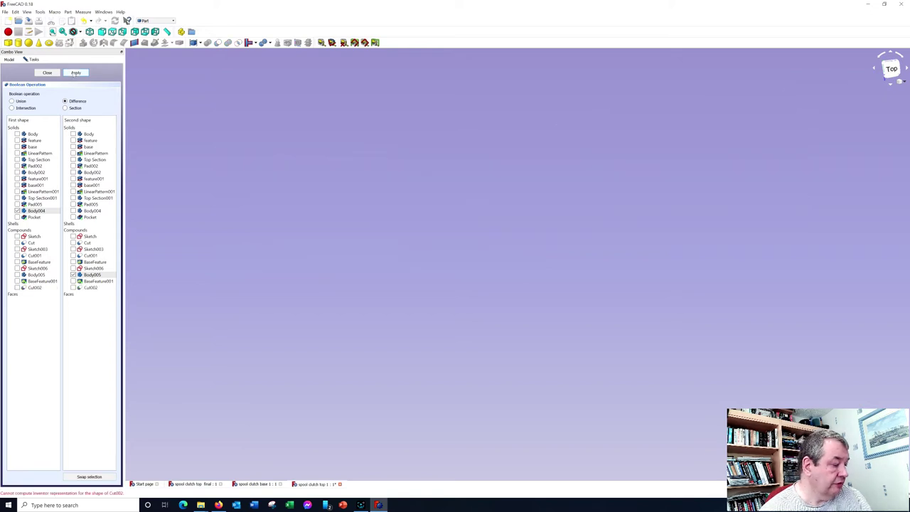
pyautogui.click(75, 73)
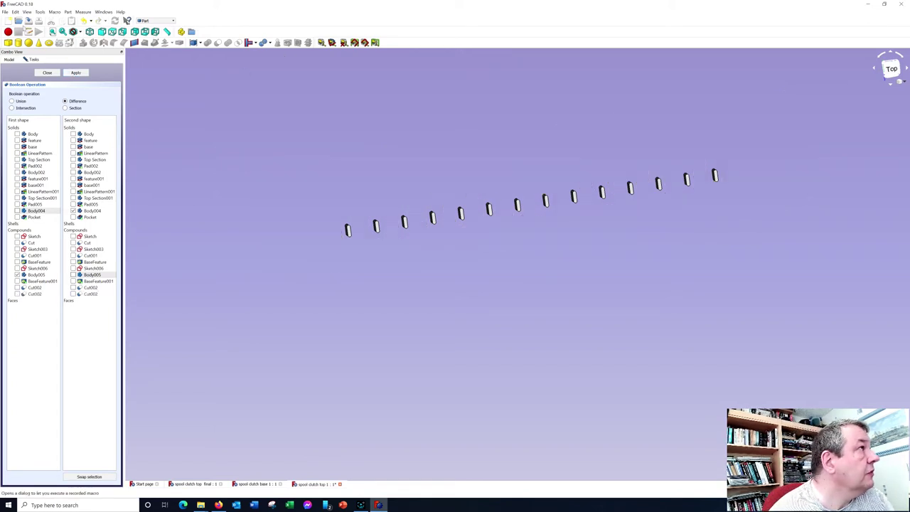
pyautogui.click(5, 12)
pyautogui.click(25, 57)
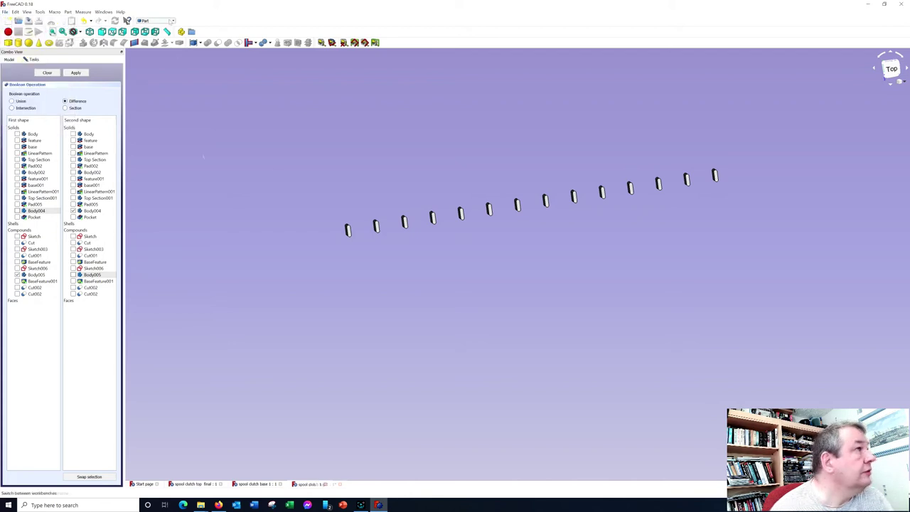
# Switch to the spool clutch base document with its model tree shown.
pyautogui.click(108, 12)
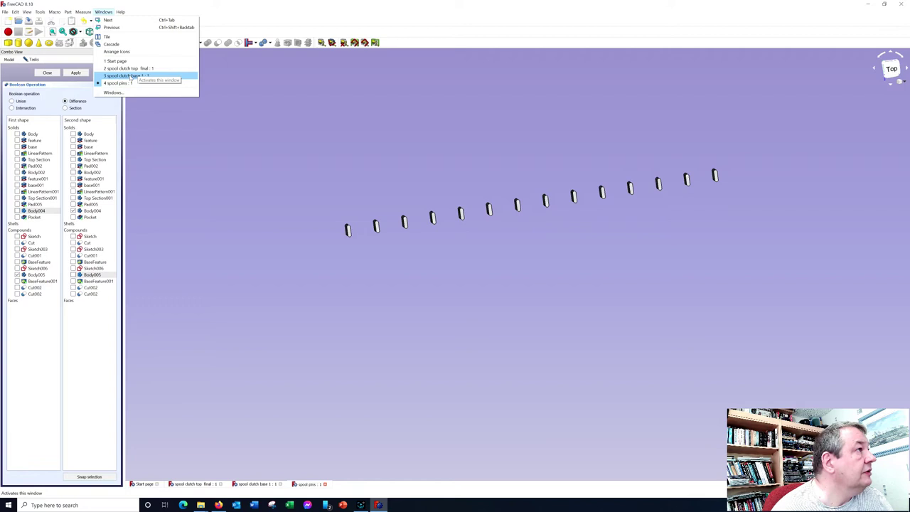
pyautogui.click(124, 75)
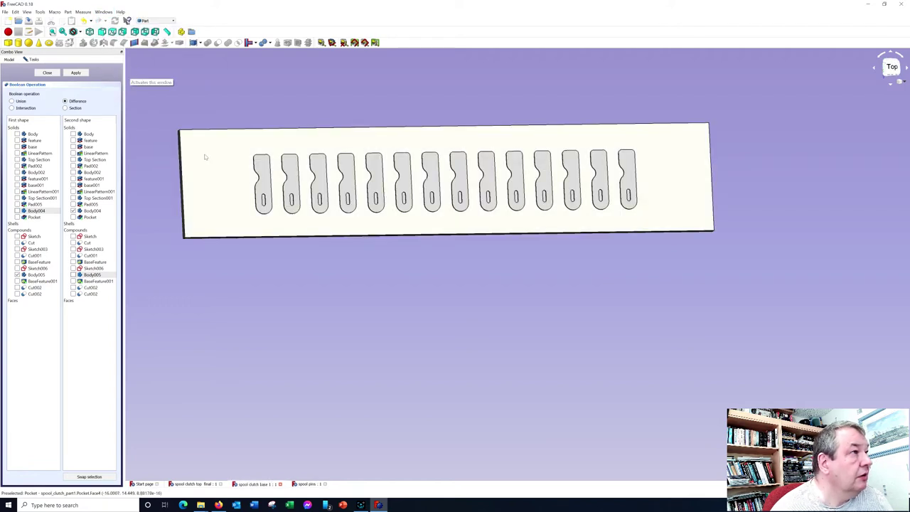
pyautogui.click(9, 59)
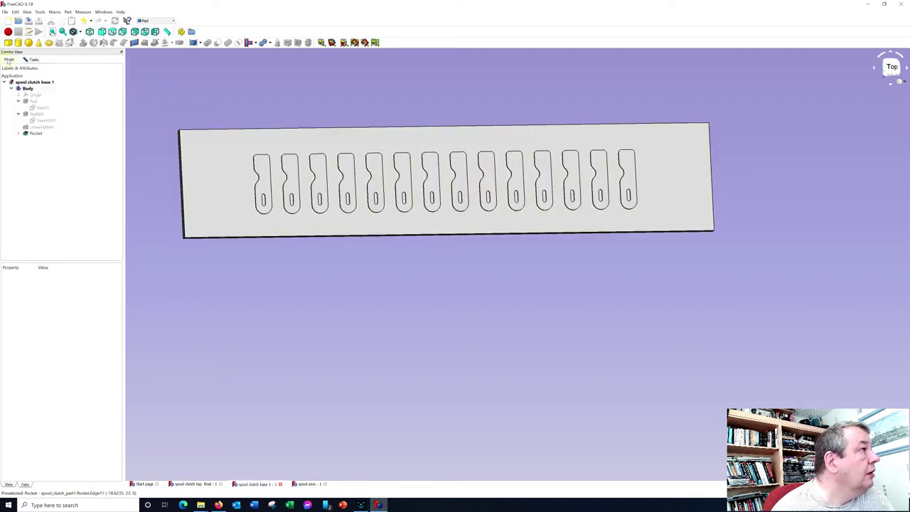
# Merge spool pins.FCStd into the base plate and orbit to check the pins.
pyautogui.click(6, 12)
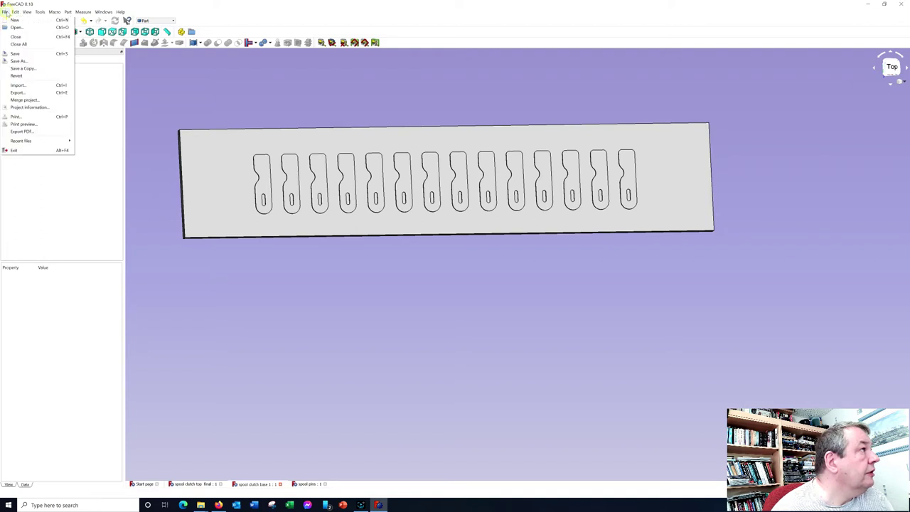
pyautogui.click(49, 100)
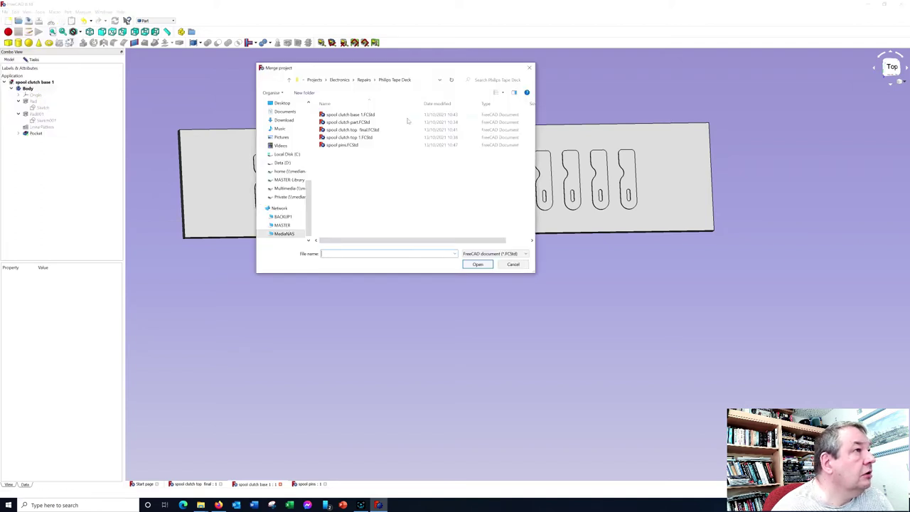
pyautogui.click(367, 146)
pyautogui.click(479, 264)
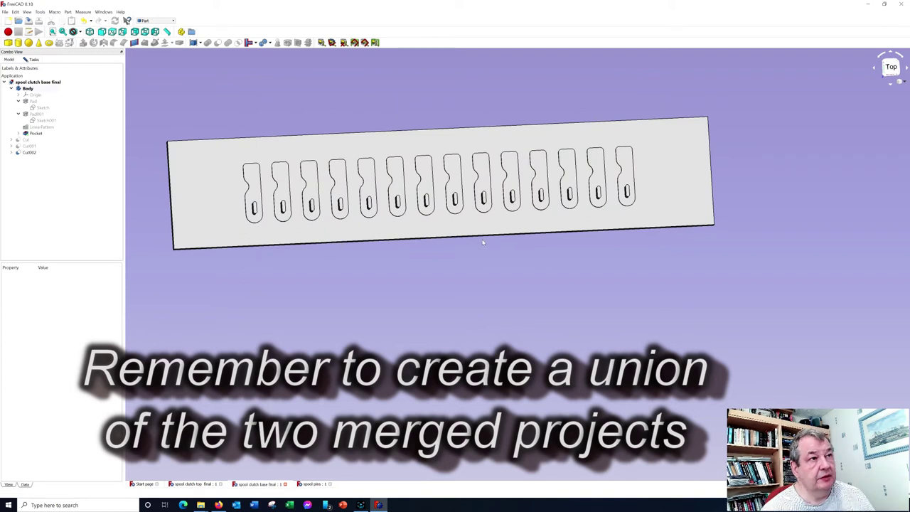
pyautogui.moveTo(473, 244)
pyautogui.mouseDown(button='middle')
pyautogui.moveTo(629, 225)
pyautogui.moveTo(624, 243)
pyautogui.moveTo(619, 231)
pyautogui.mouseUp(button='middle')
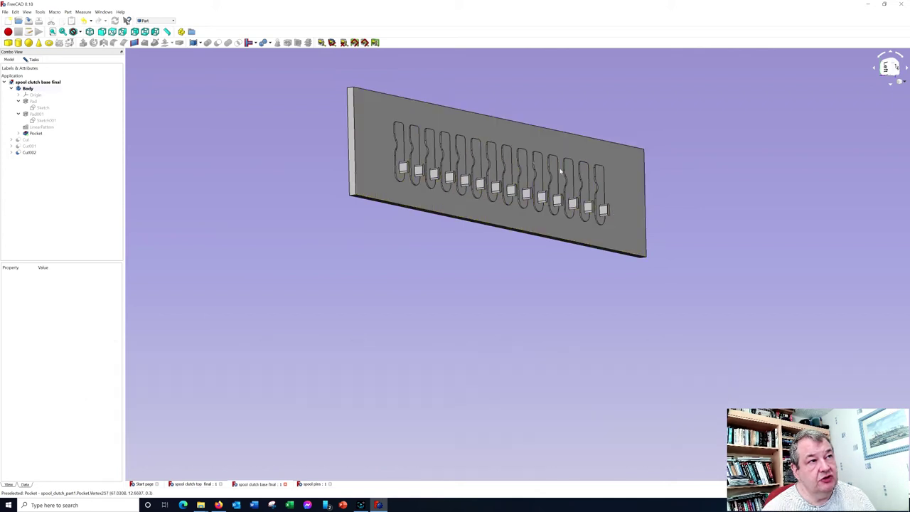
pyautogui.moveTo(488, 192); pyautogui.dragTo(403, 218, button='middle')
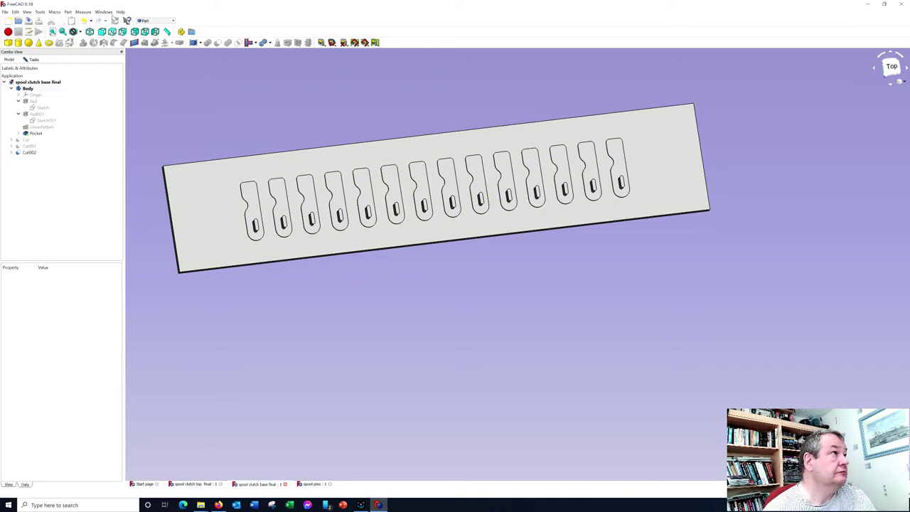
# Export Body002 from spool clutch top final as an STL mesh named 'clutch top section'.
pyautogui.click(107, 13)
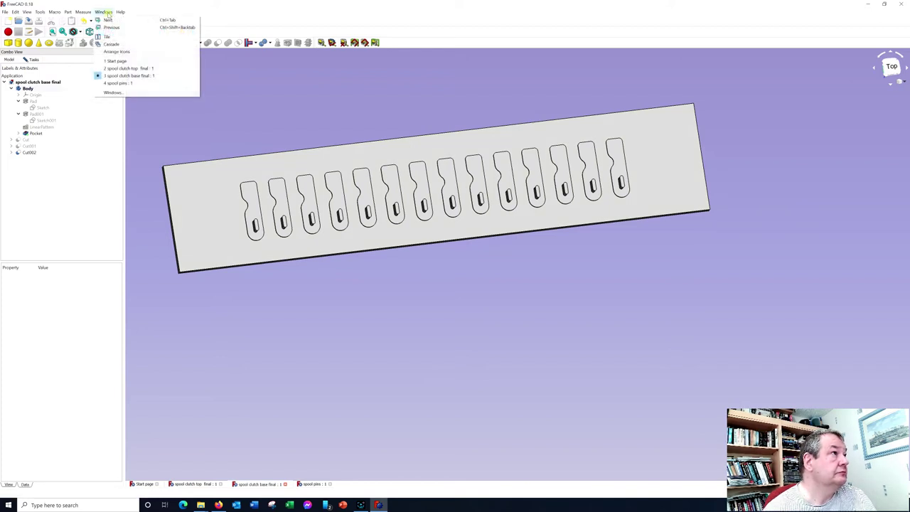
pyautogui.click(126, 68)
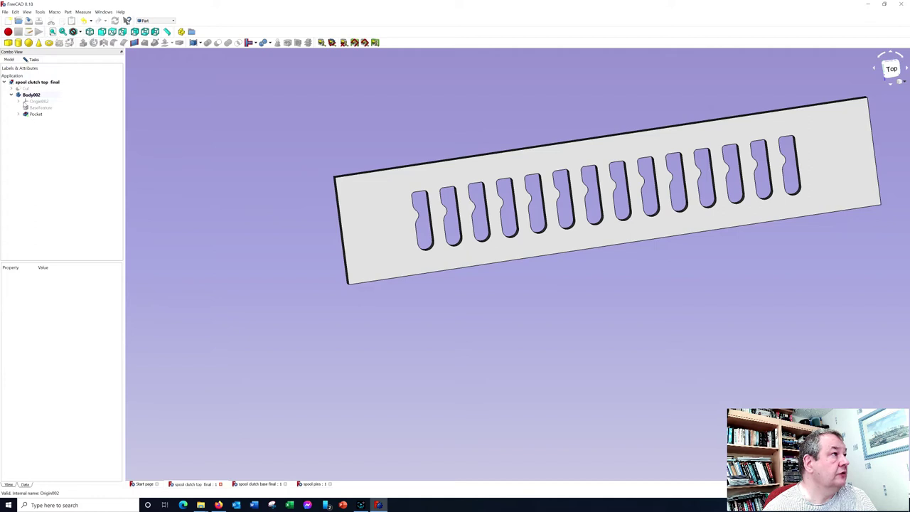
pyautogui.rightClick(31, 95)
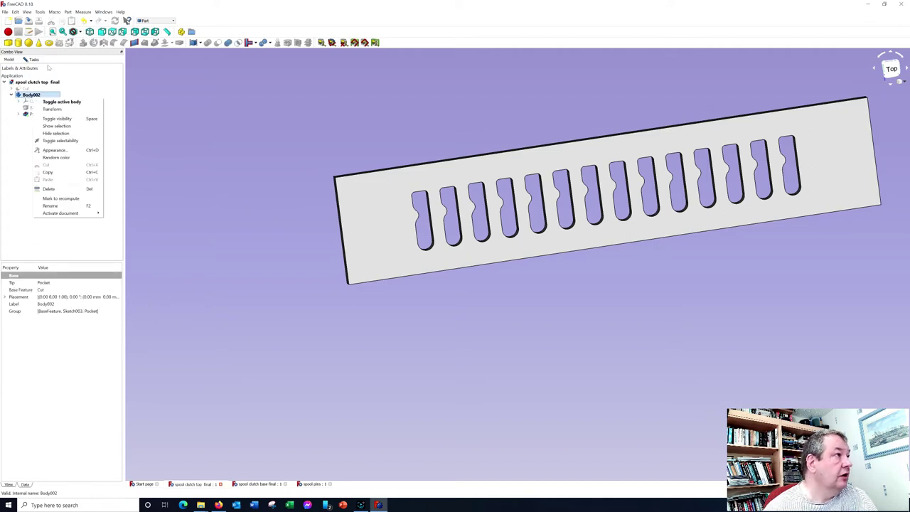
pyautogui.click(6, 12)
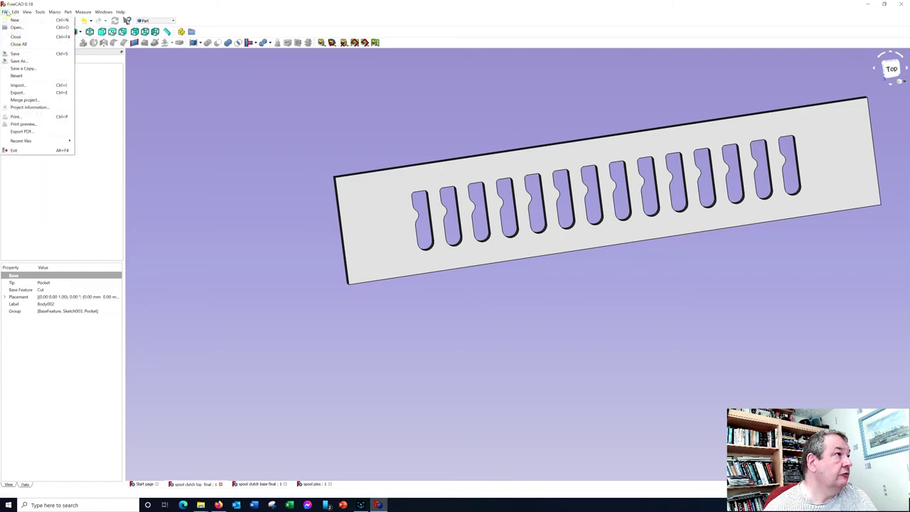
pyautogui.click(45, 101)
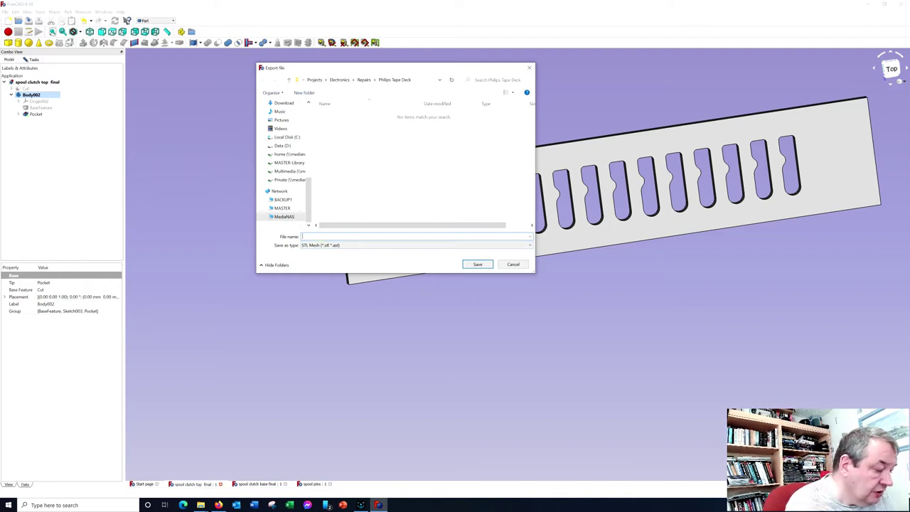
pyautogui.write('clutch top section')
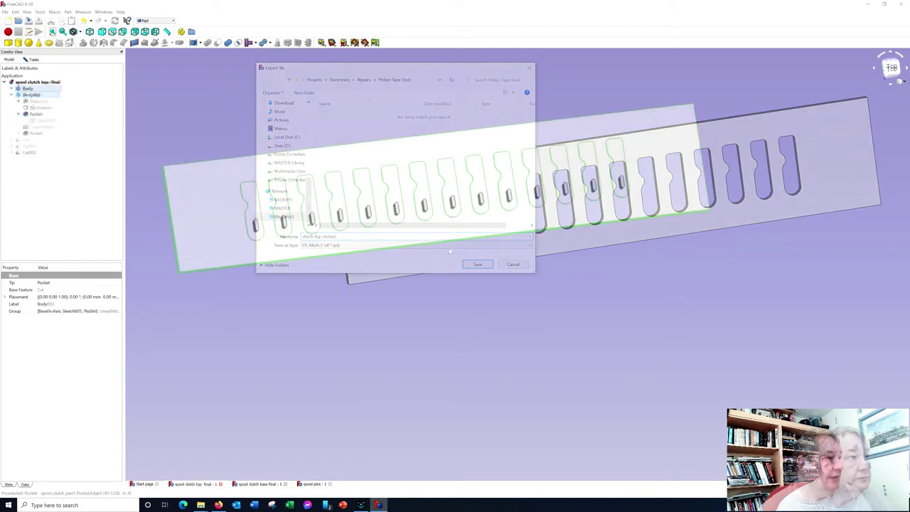